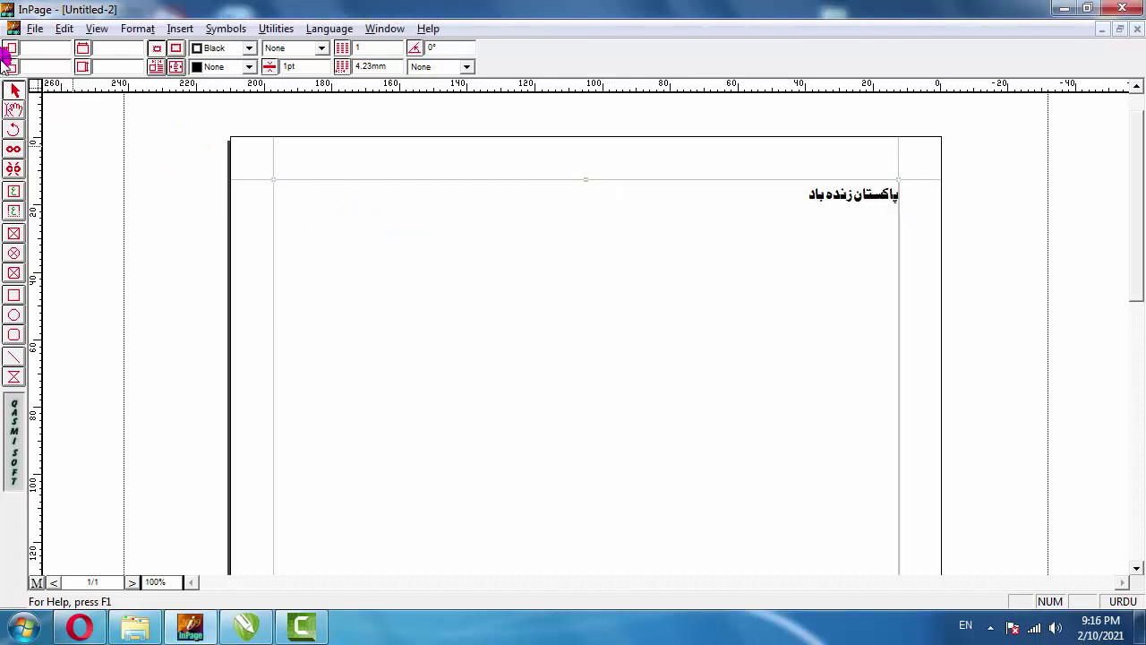
# Select the text frame holding the Urdu phrase پاکستان زندہ باد as an object and copy it
pyautogui.click(14, 91)
pyautogui.click(865, 174)
pyautogui.rightClick(653, 207)
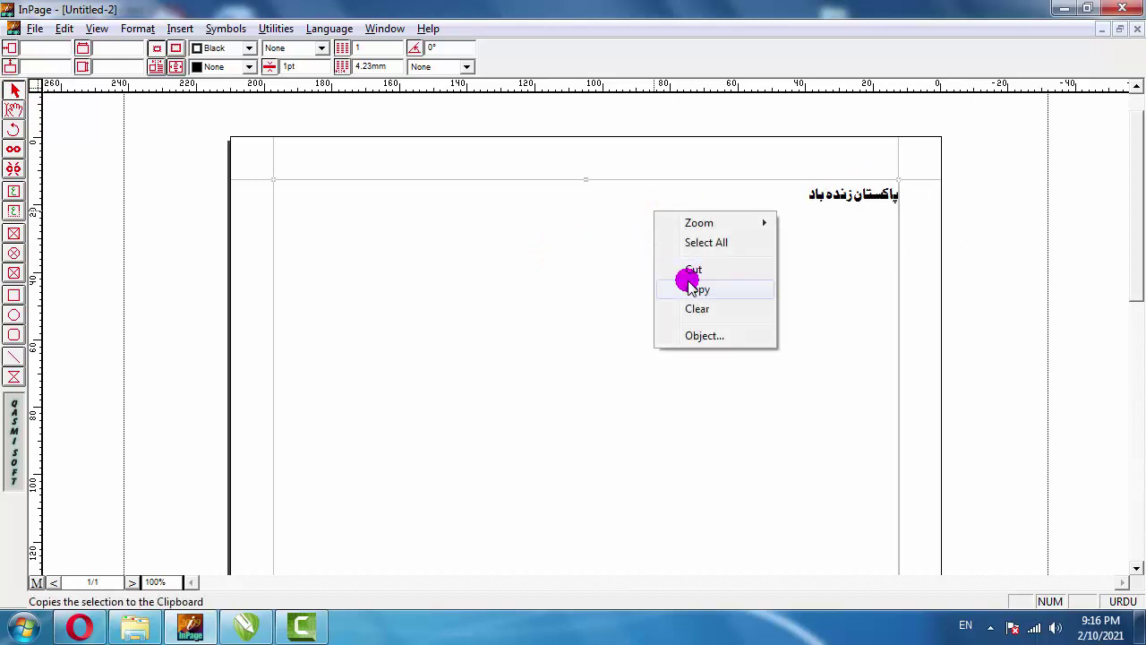
pyautogui.click(694, 288)
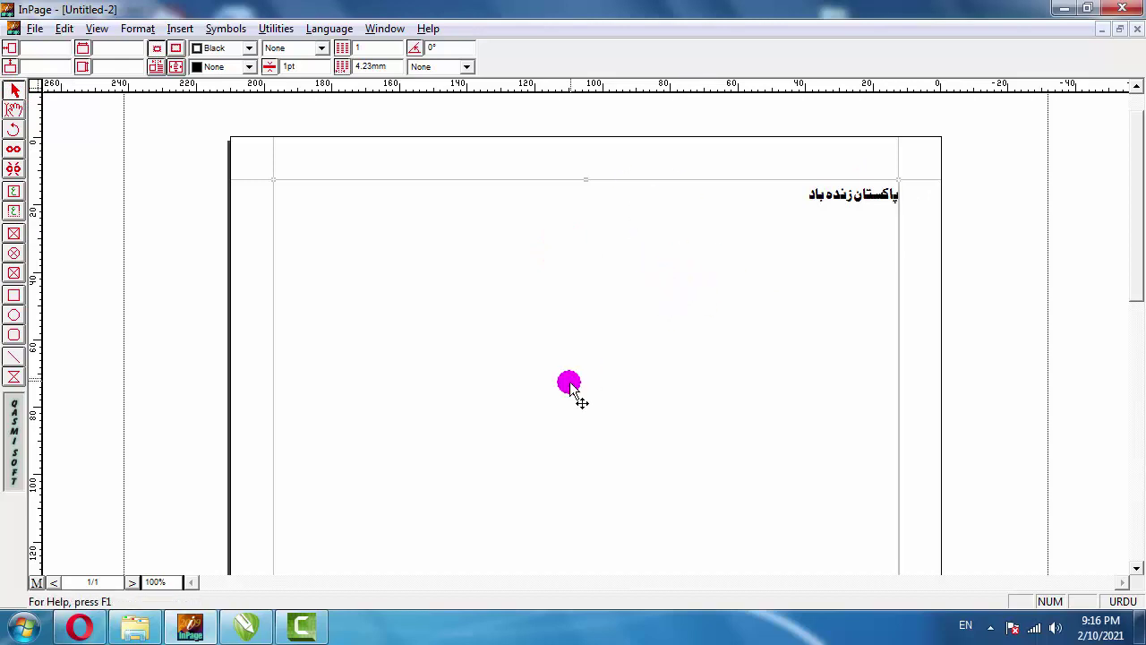
# Switch to CorelDRAW and paste the copied Urdu text onto the empty Legal page
pyautogui.moveTo(241, 627)
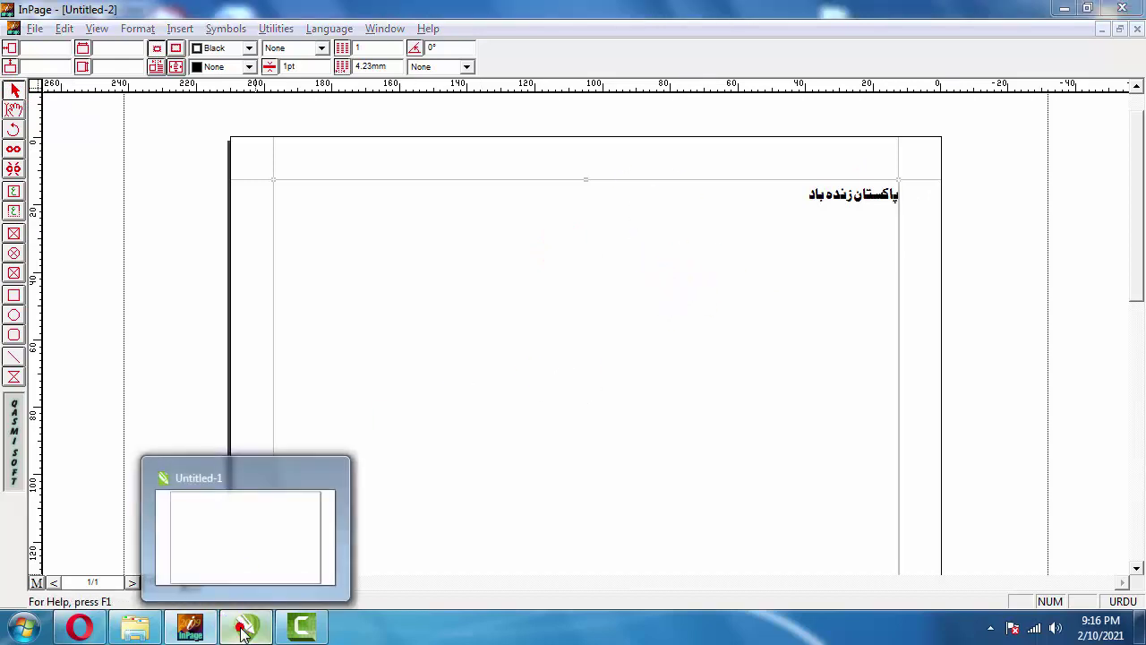
pyautogui.click(304, 480)
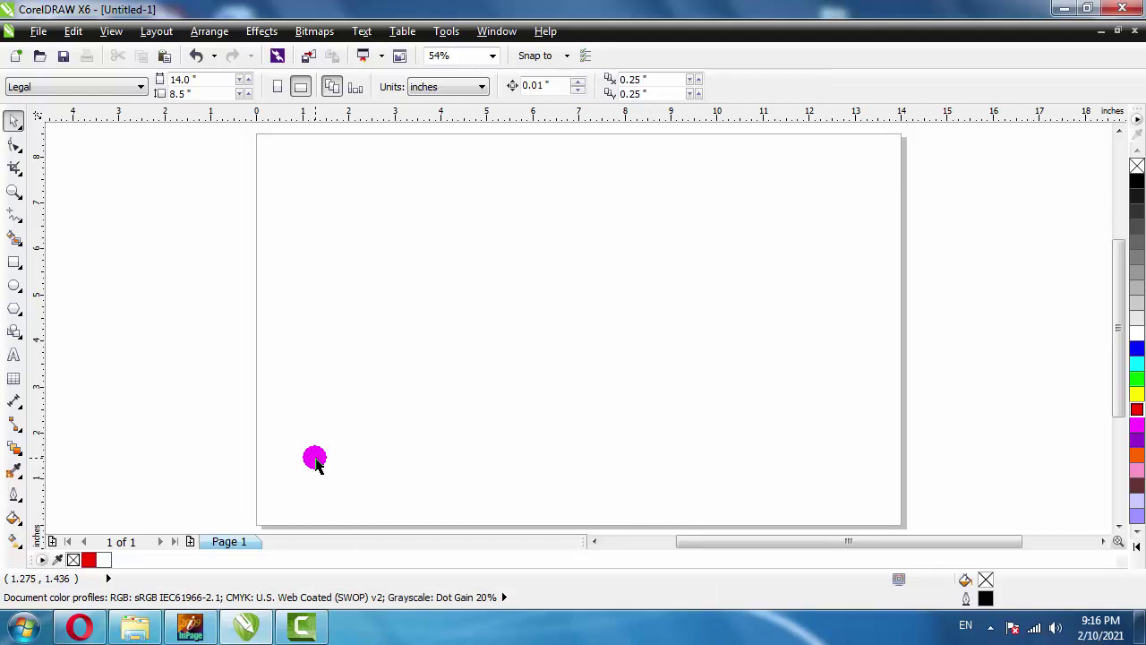
pyautogui.rightClick(349, 214)
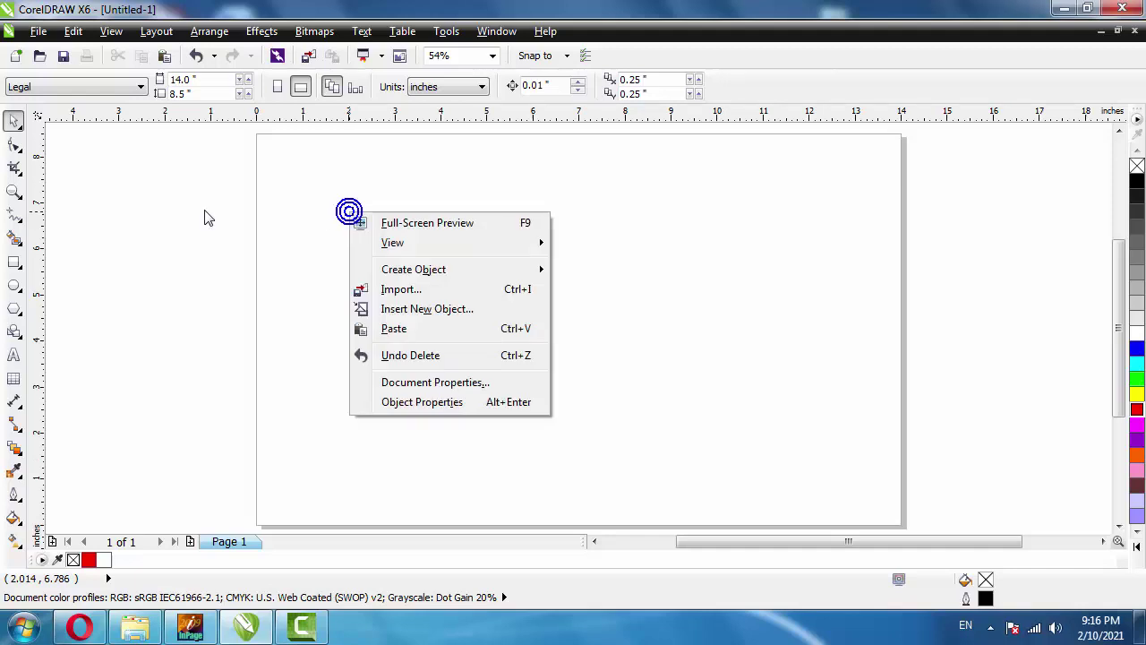
pyautogui.click(396, 329)
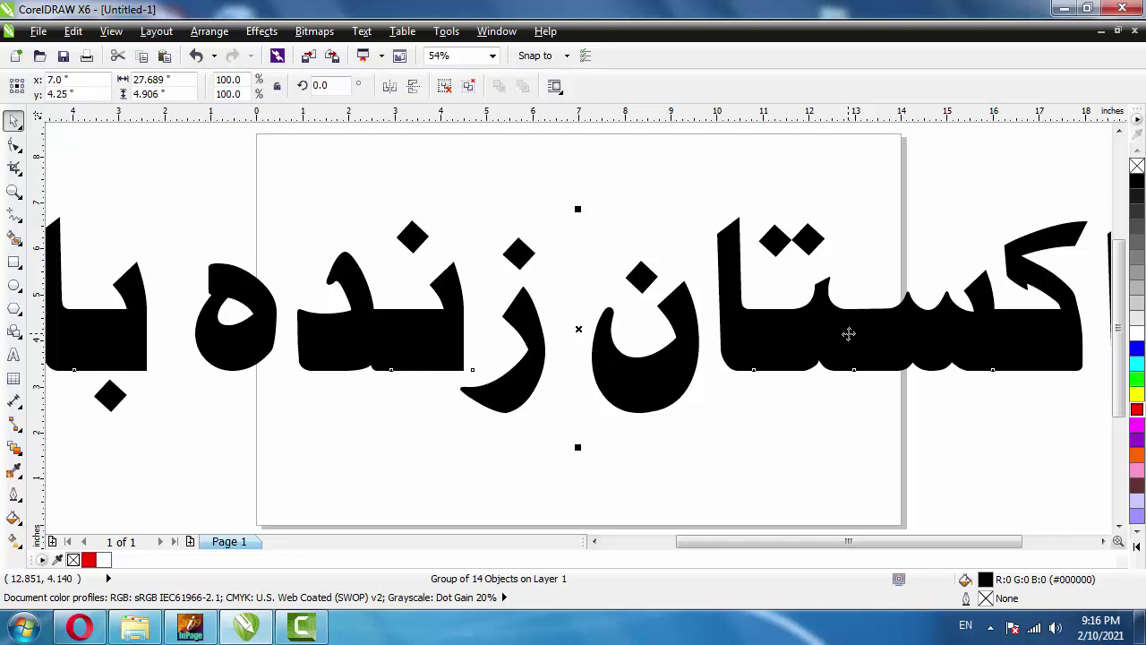
# Scale the pasted text group down proportionally about its centre to about 12.8 inches wide and move it to the upper part of the page
pyautogui.hotkey('shift', 'F2')
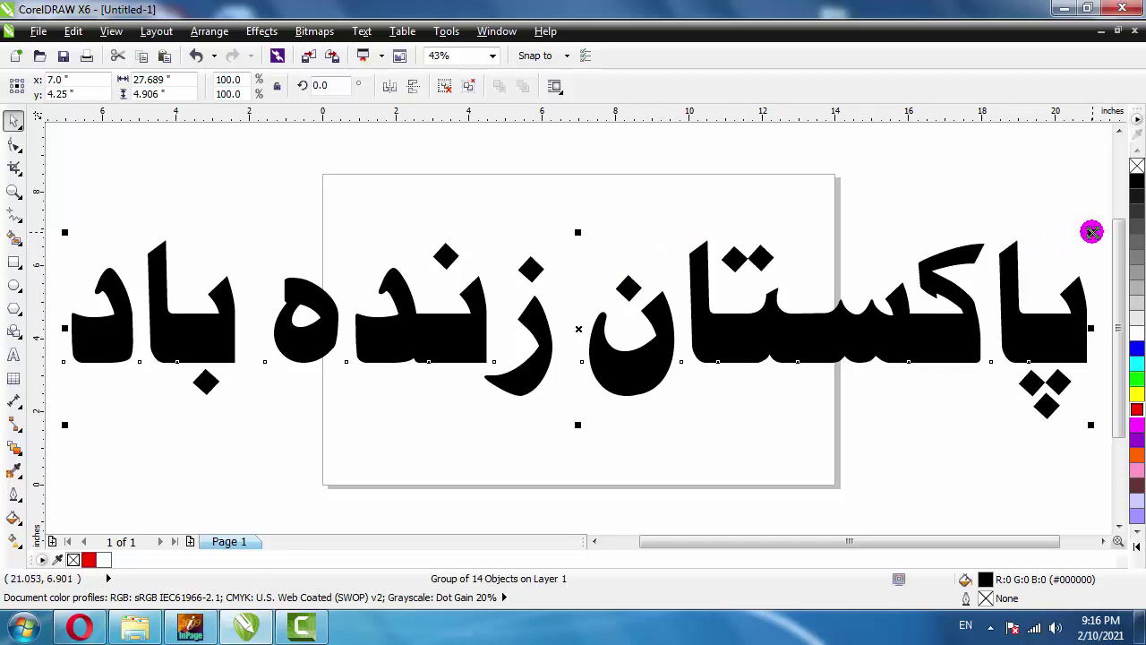
pyautogui.moveTo(1090, 233); pyautogui.dragTo(885, 281)
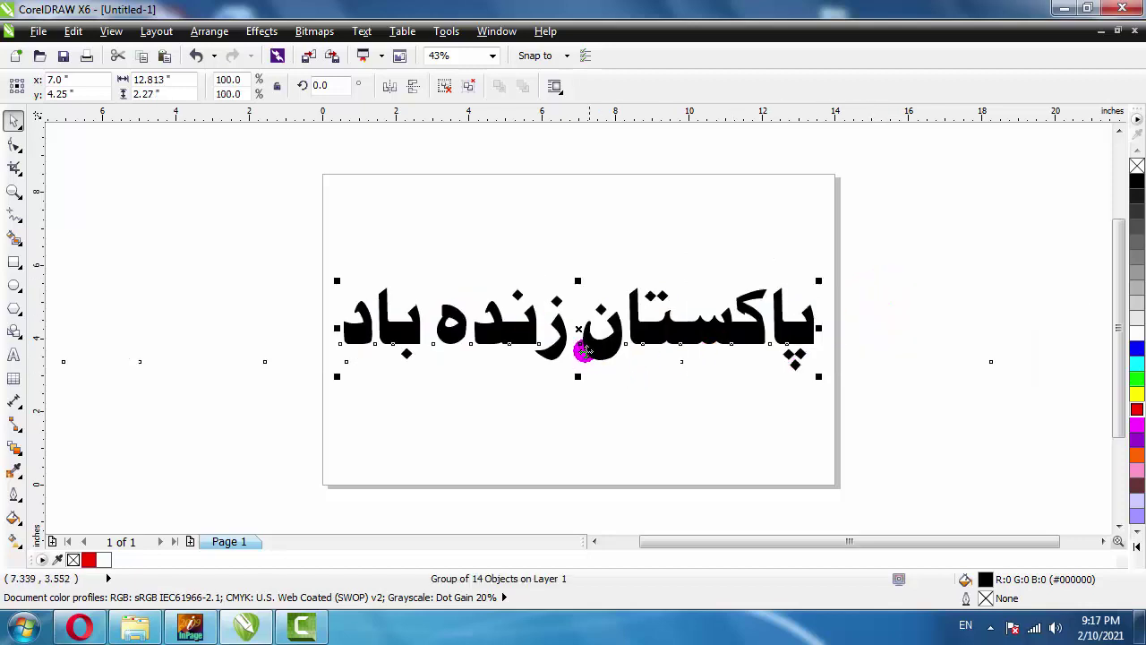
pyautogui.moveTo(573, 321); pyautogui.dragTo(573, 245)
pyautogui.click(269, 263)
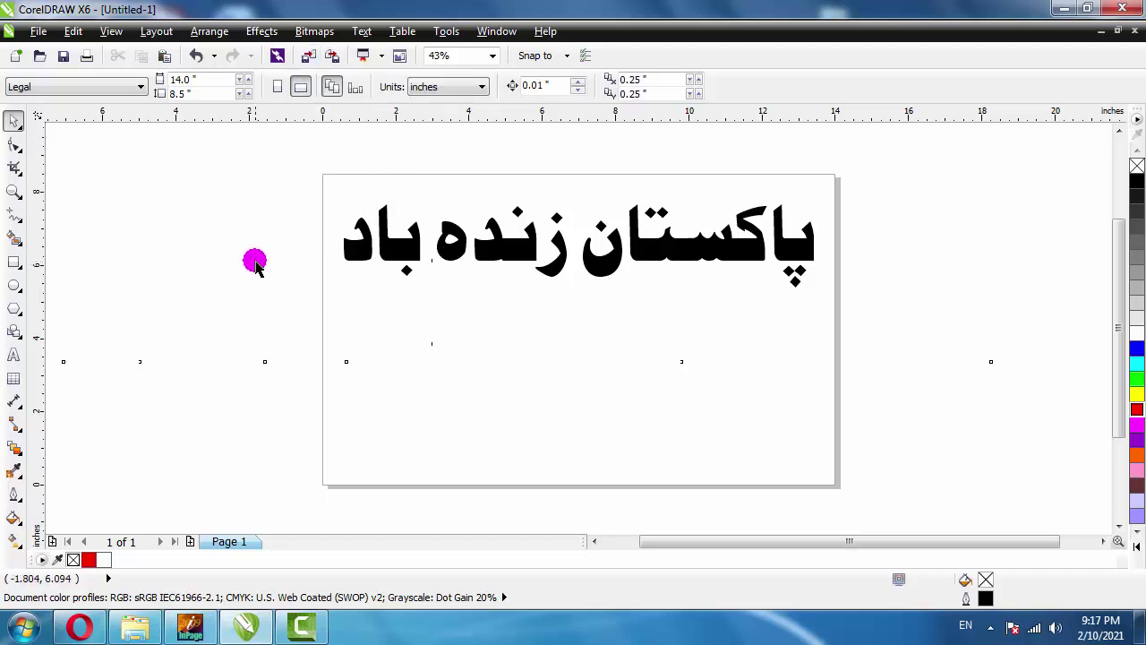
# Import Tulips.jpg from the Sample Pictures folder and place it about 9.6 inches wide over the text, starting at the page's upper-left corner
pyautogui.hotkey('ctrl', 'i')
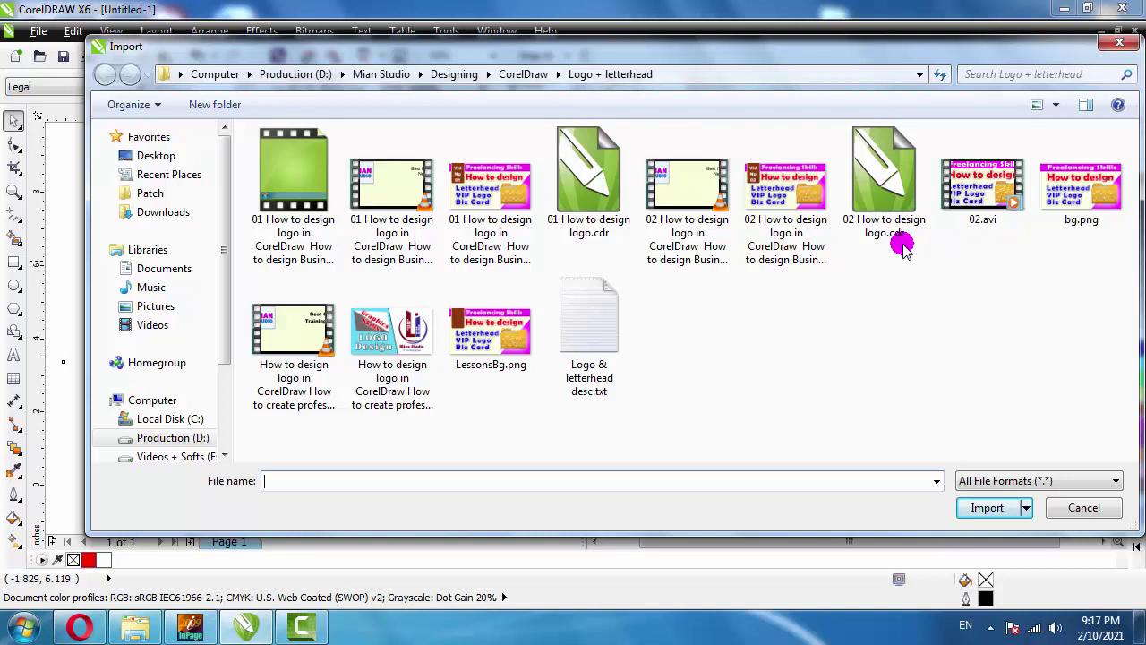
pyautogui.click(1081, 202)
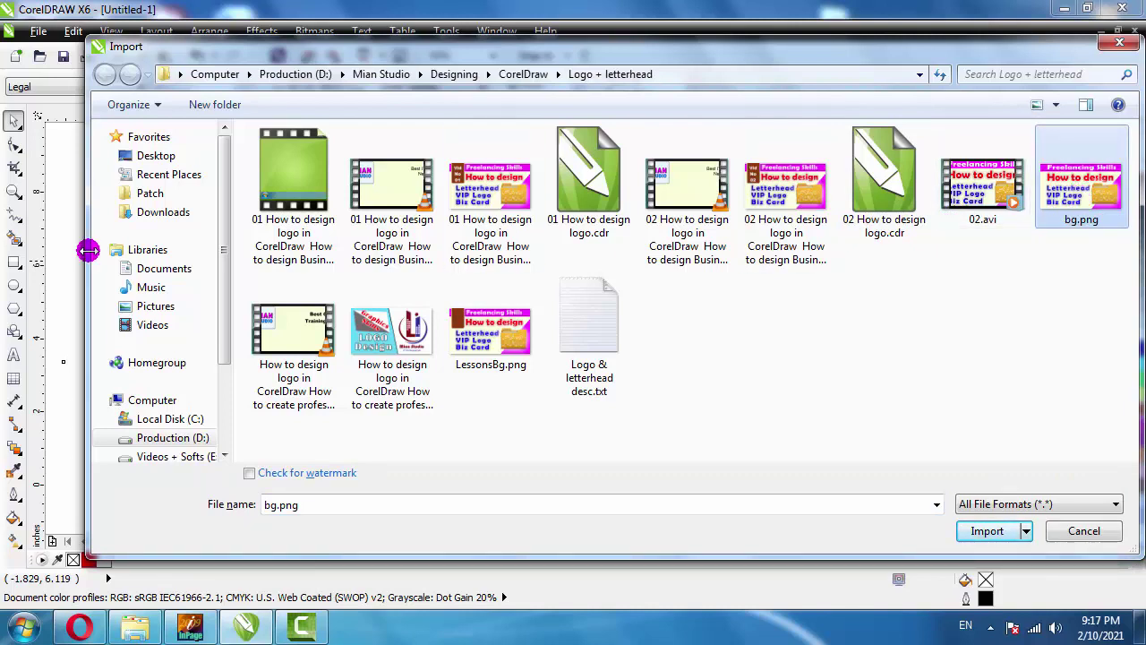
pyautogui.click(157, 305)
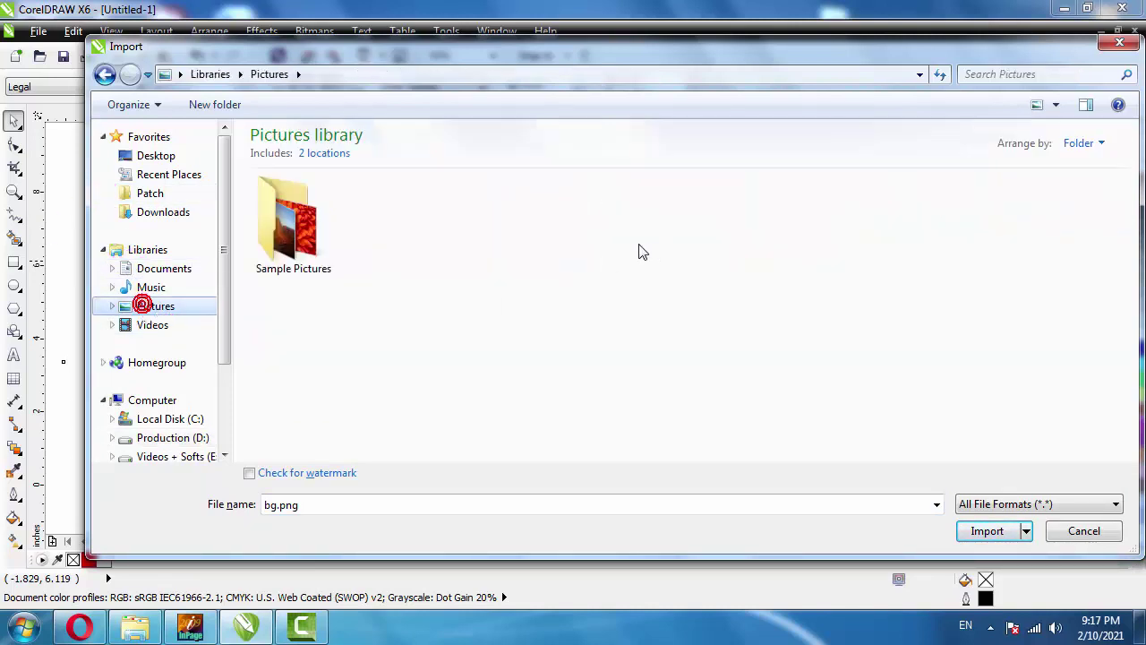
pyautogui.doubleClick(278, 222)
pyautogui.click(399, 228)
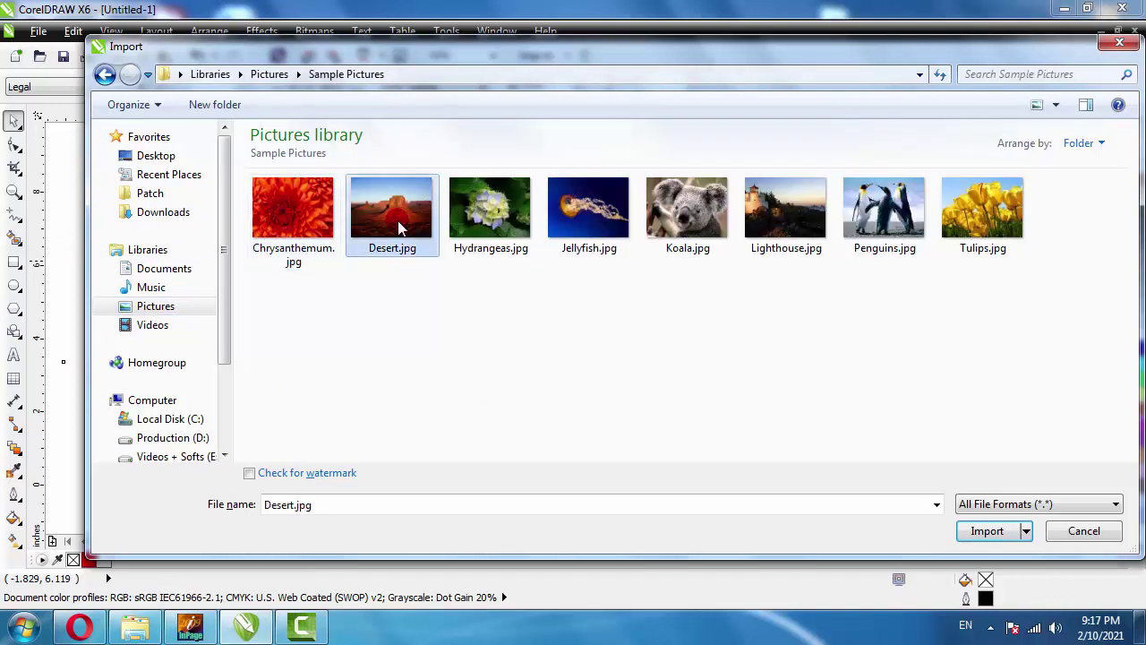
pyautogui.click(1005, 211)
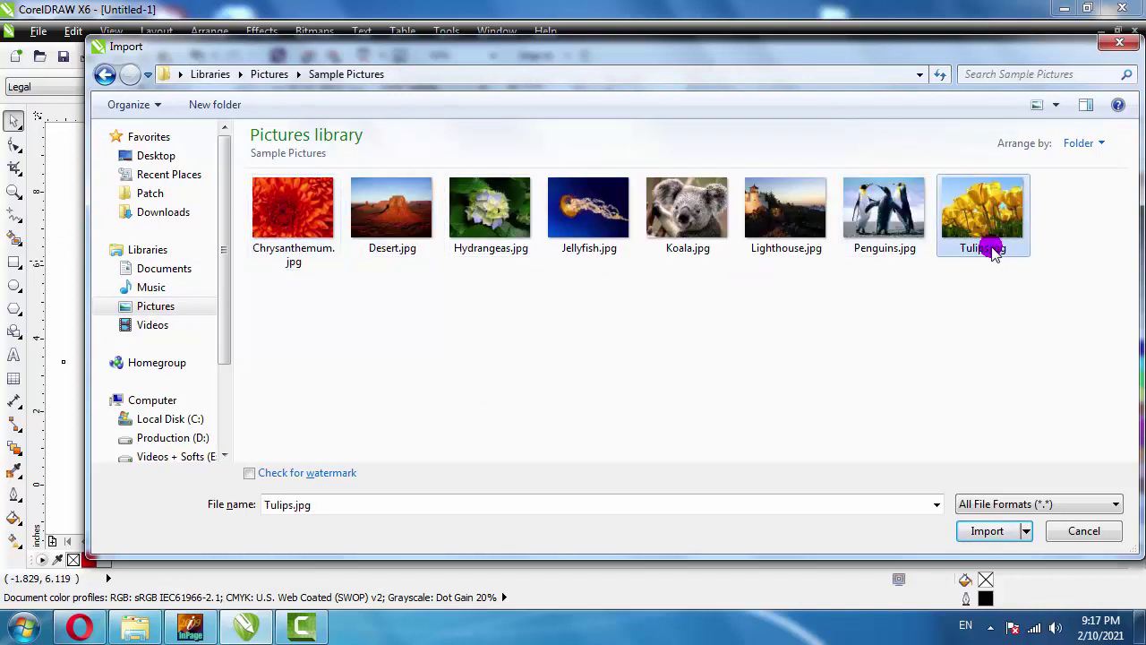
pyautogui.doubleClick(992, 242)
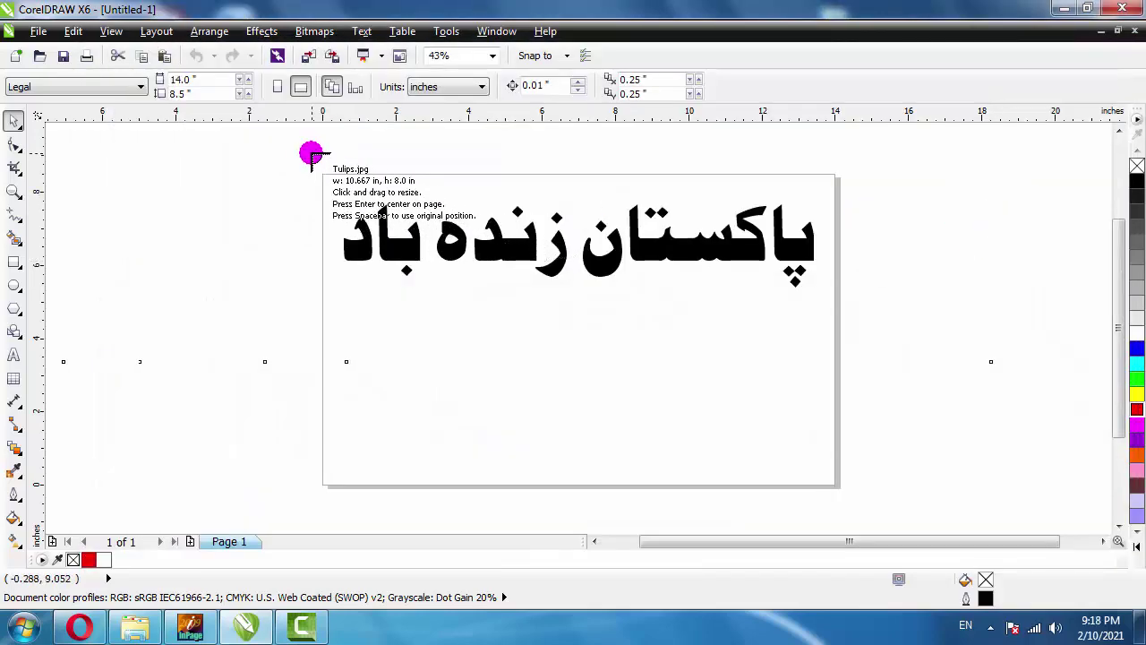
pyautogui.moveTo(311, 153); pyautogui.dragTo(694, 410)
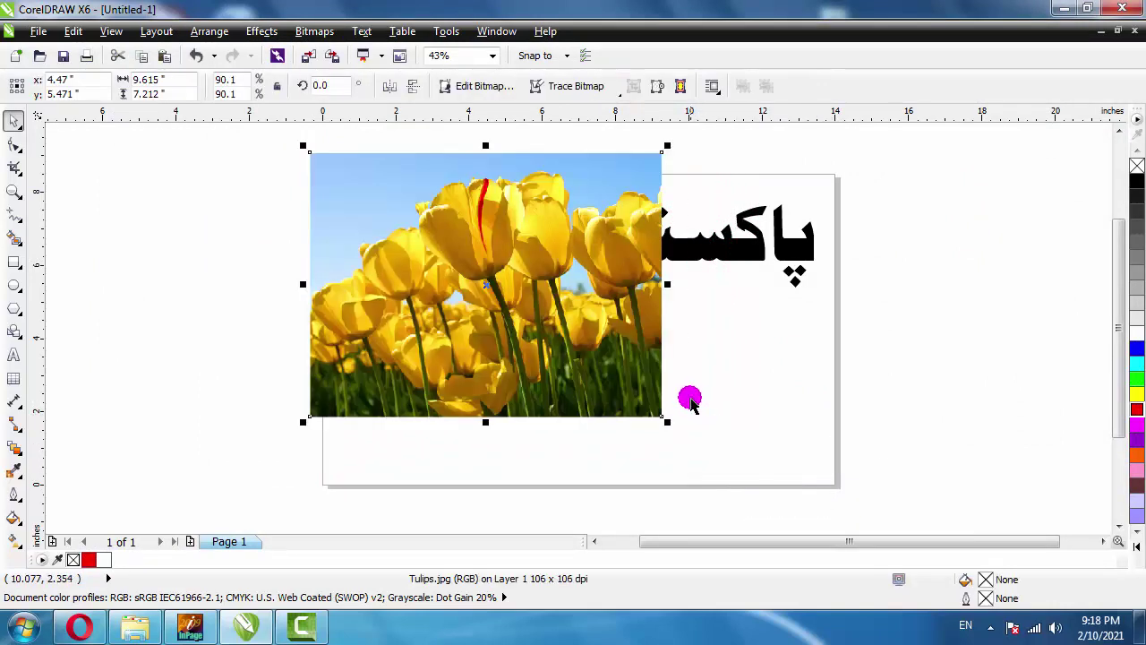
# Reposition the tulip picture so it covers the left half of the text, centred at about x 2.25, y 4.96 inches
pyautogui.moveTo(507, 219); pyautogui.dragTo(583, 313)
pyautogui.moveTo(558, 307); pyautogui.dragTo(512, 311)
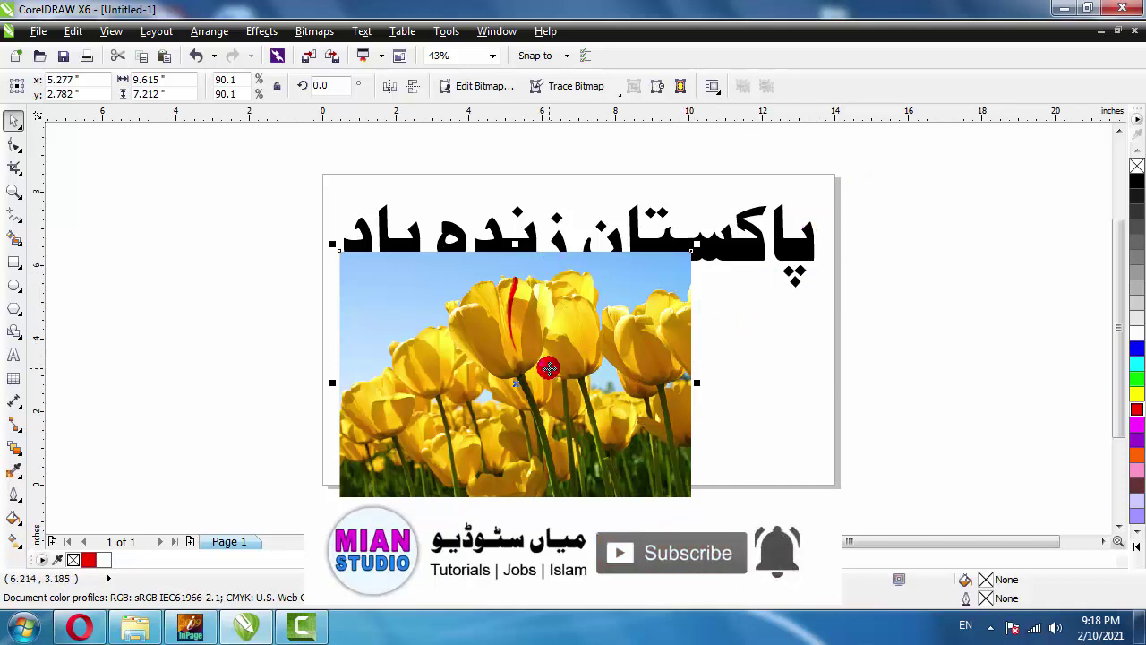
pyautogui.moveTo(534, 350); pyautogui.dragTo(498, 277)
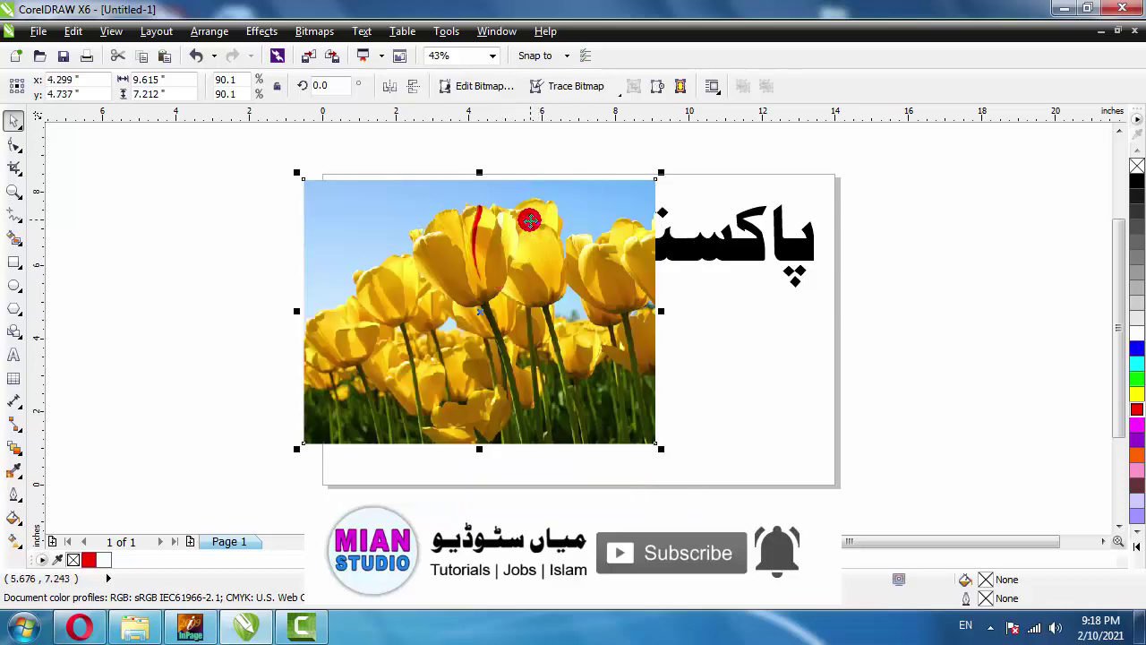
pyautogui.hotkey('ctrl', 'z')
pyautogui.moveTo(424, 324)
pyautogui.mouseDown()
pyautogui.moveTo(489, 260)
pyautogui.moveTo(460, 307)
pyautogui.moveTo(431, 303)
pyautogui.mouseUp()
pyautogui.click(460, 259)
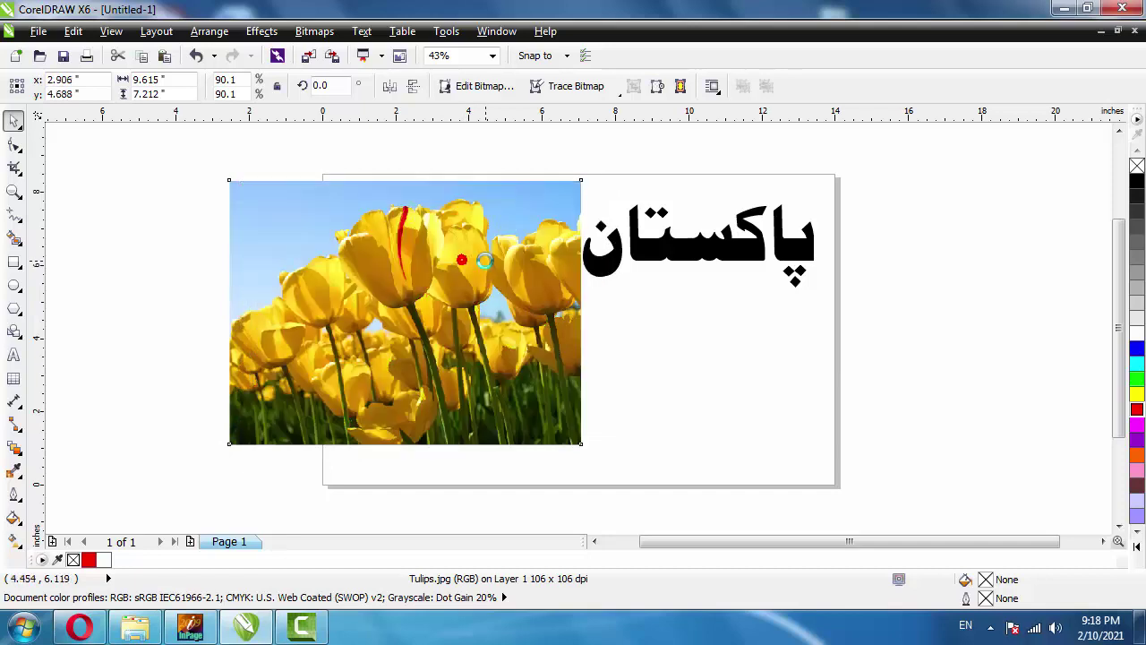
pyautogui.moveTo(484, 260); pyautogui.dragTo(484, 260)
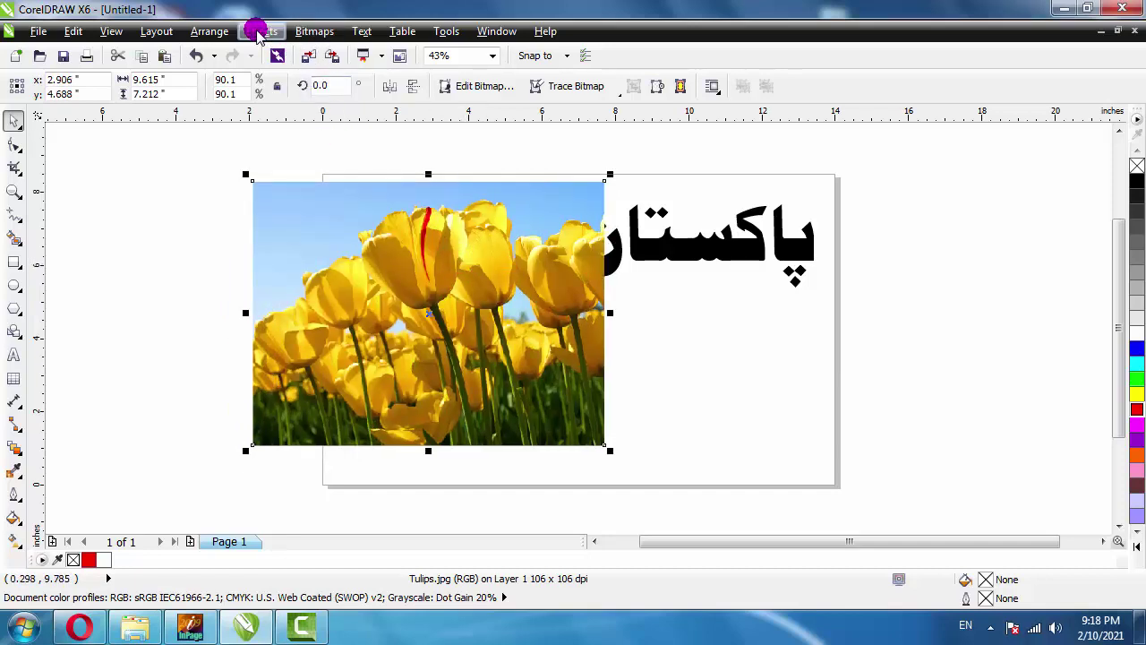
pyautogui.click(161, 201)
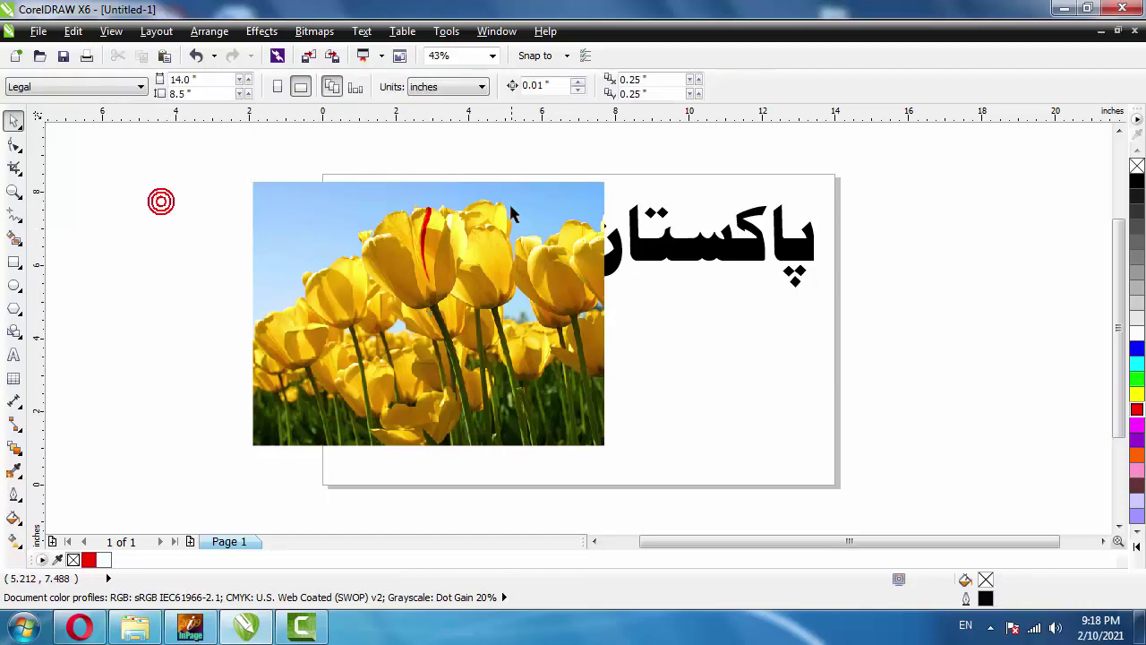
pyautogui.moveTo(512, 213); pyautogui.dragTo(489, 204)
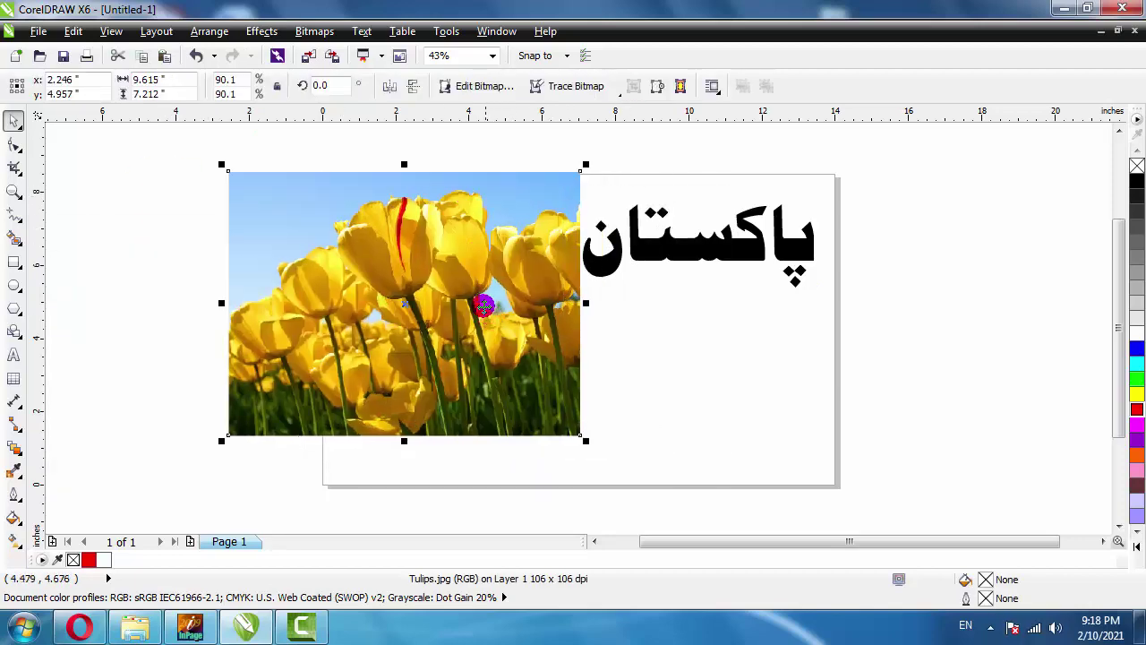
# PowerClip the tulip picture inside the Urdu text group
pyautogui.click(263, 32)
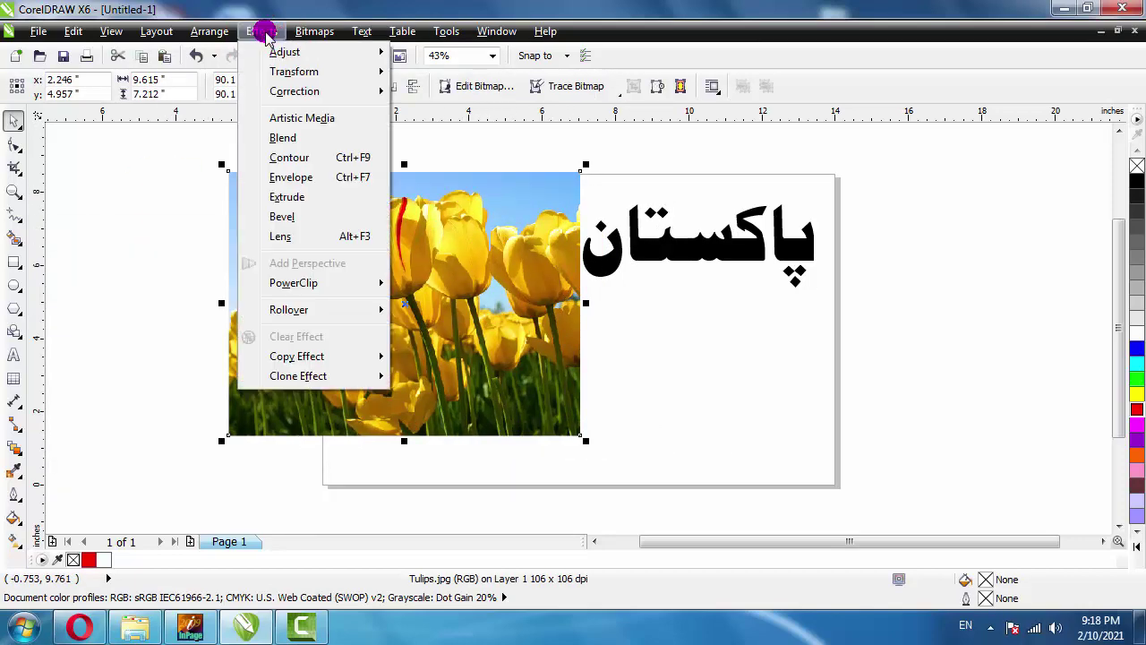
pyautogui.moveTo(275, 282)
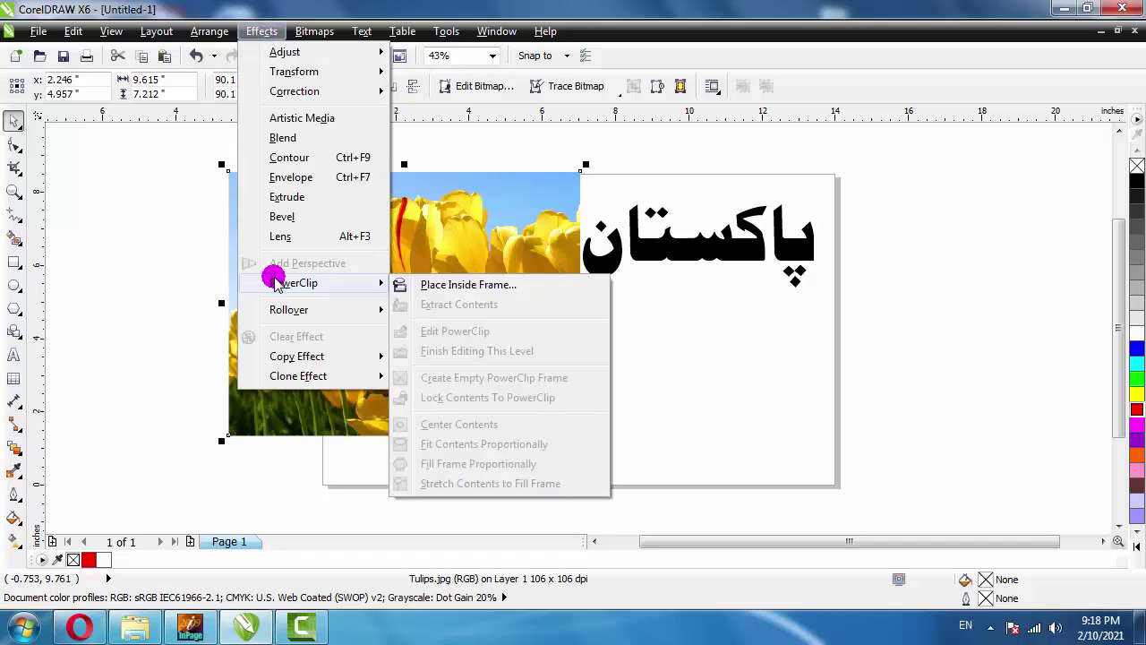
pyautogui.click(501, 285)
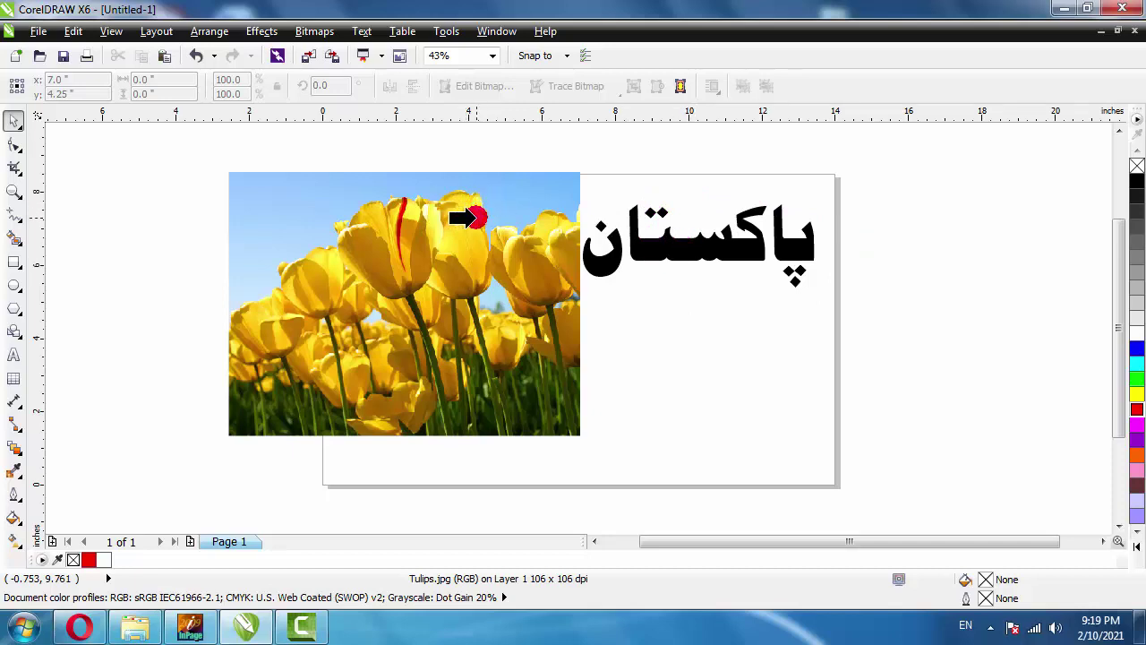
pyautogui.click(680, 244)
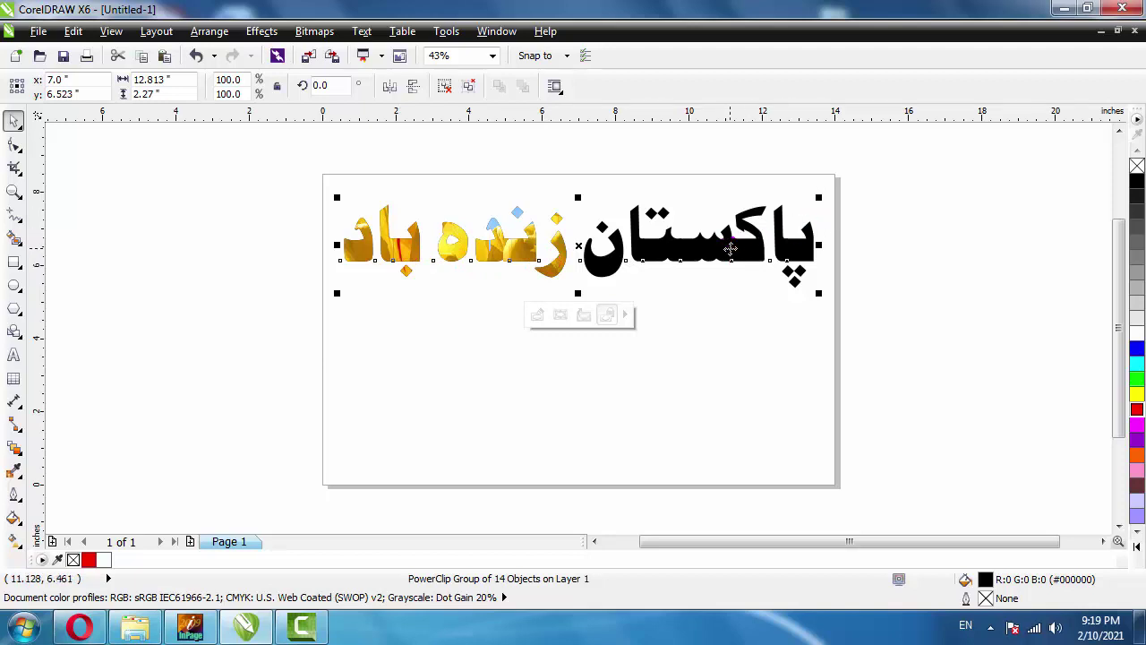
# Open the PowerClip contents for editing, shift the tulip picture further over the lettering and stretch it to about 14.1 inches wide
pyautogui.rightClick(655, 251)
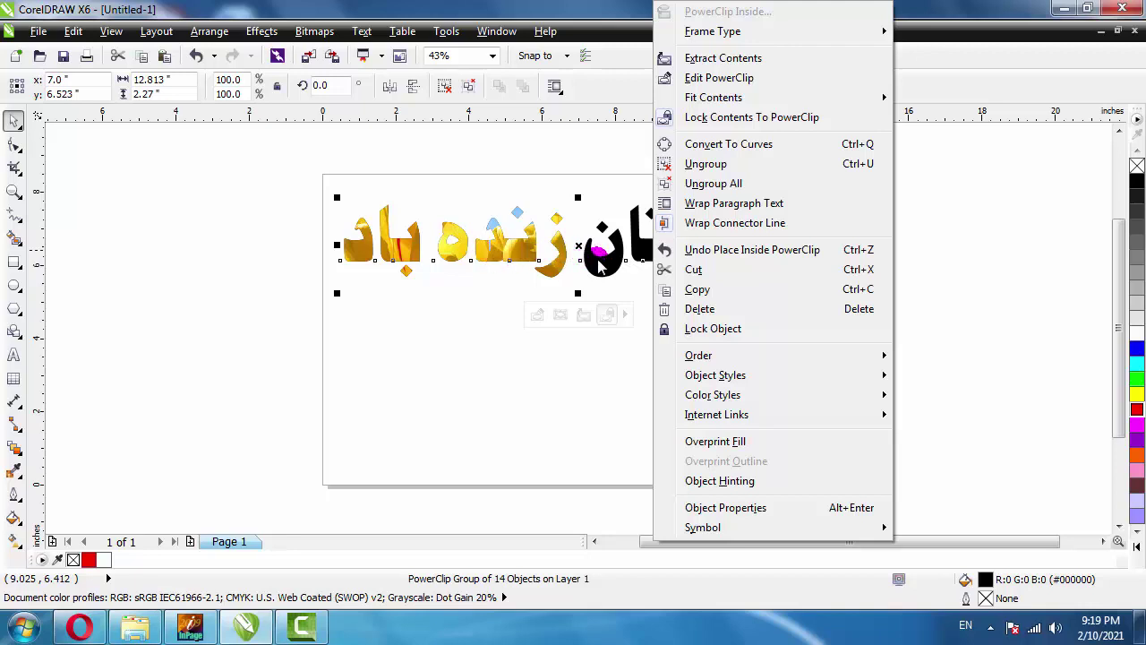
pyautogui.click(754, 79)
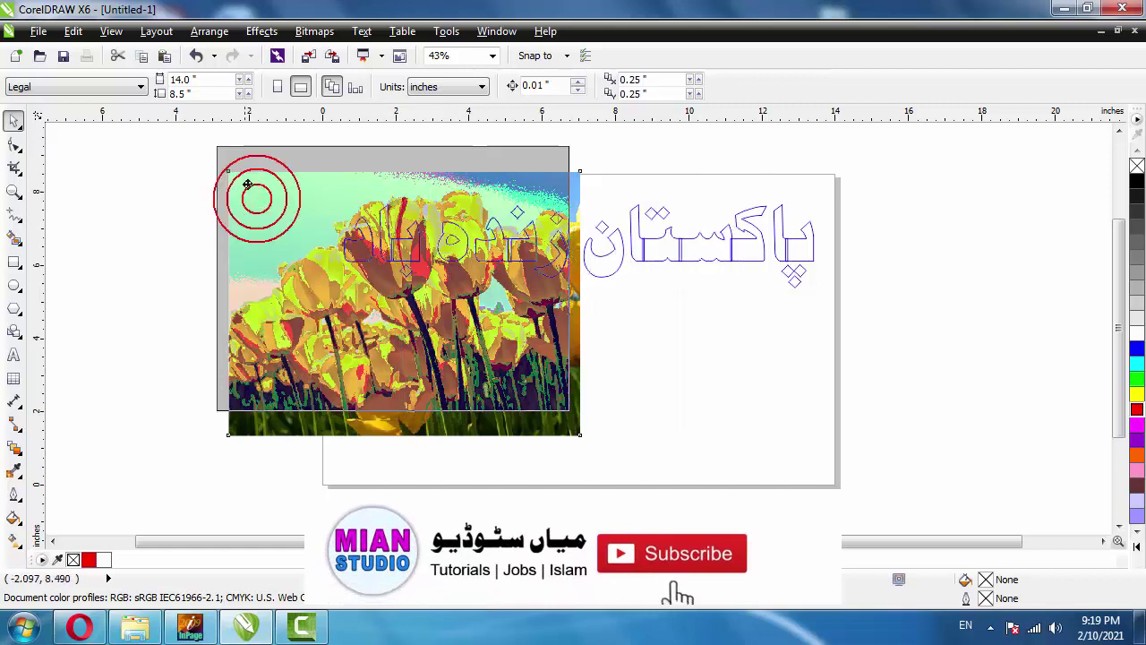
pyautogui.moveTo(248, 187); pyautogui.dragTo(338, 168)
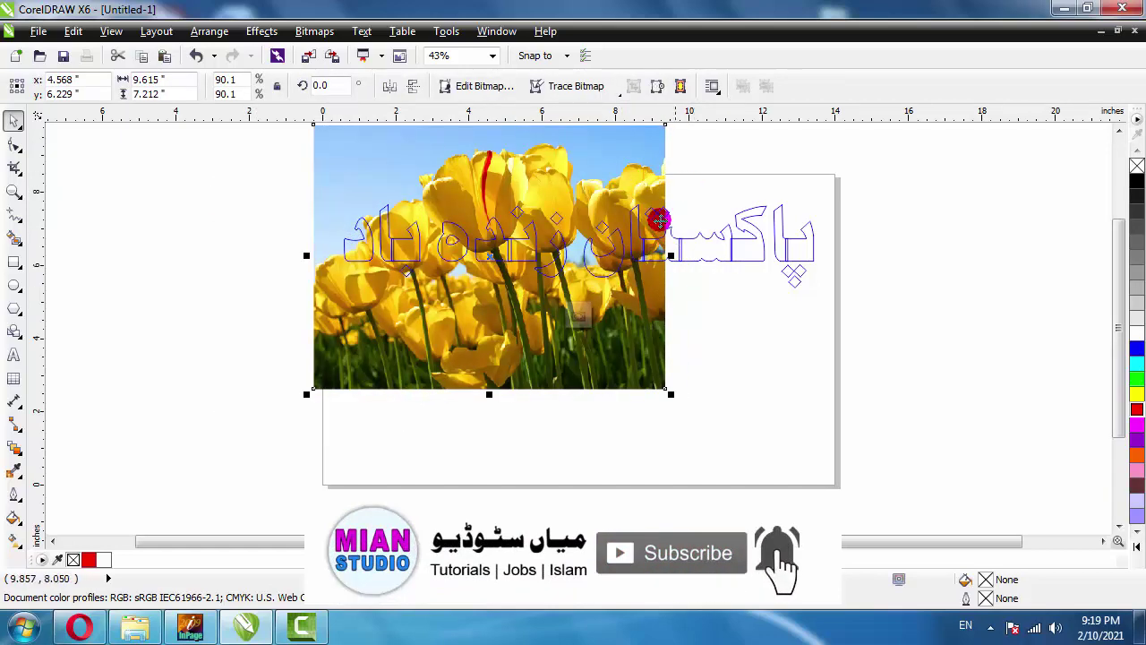
pyautogui.moveTo(671, 257); pyautogui.dragTo(835, 260)
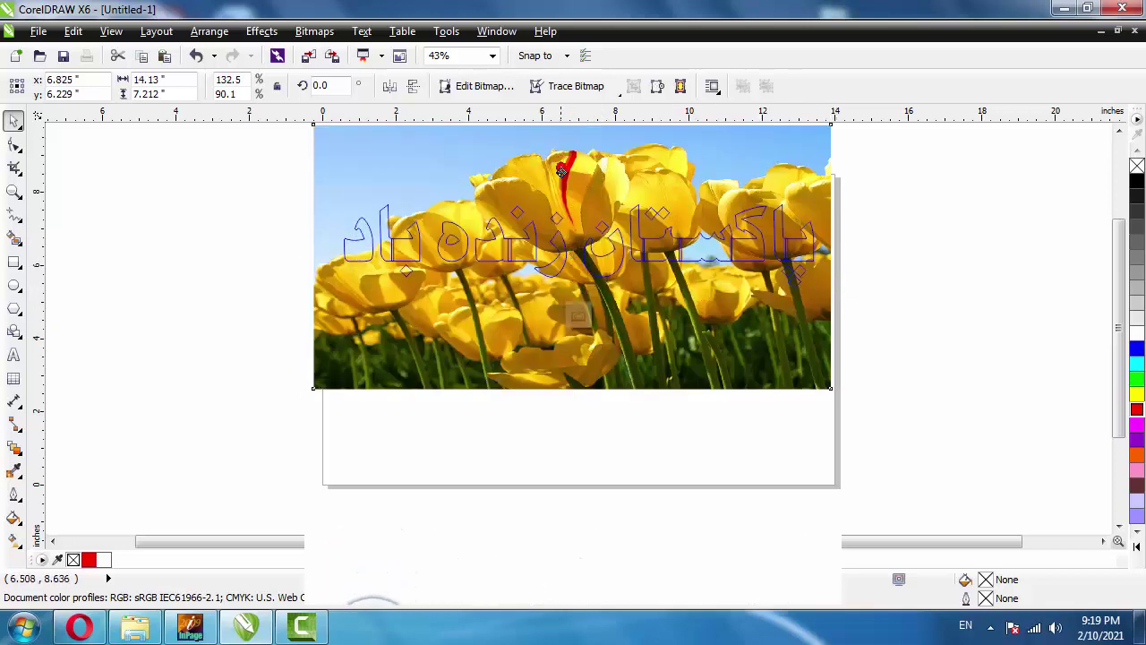
# Move the tulip picture slightly up and left, then enlarge it to about 14.4 × 7.3 inches so it covers all the lettering
pyautogui.moveTo(597, 167); pyautogui.dragTo(595, 178)
pyautogui.moveTo(678, 197); pyautogui.dragTo(664, 183)
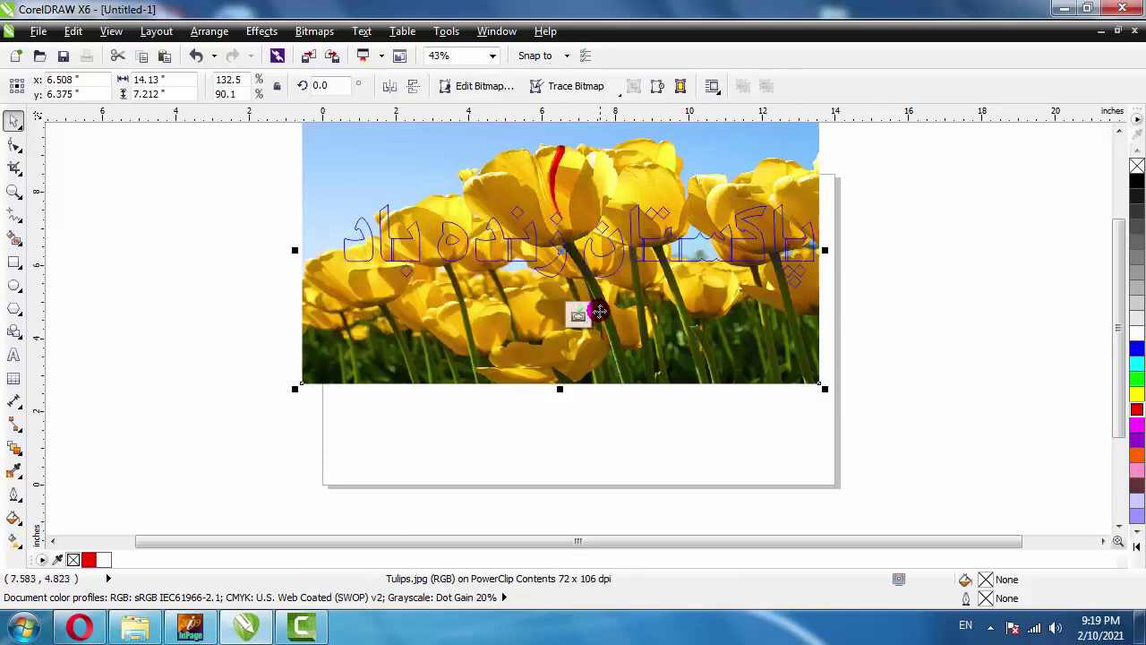
pyautogui.moveTo(583, 313); pyautogui.dragTo(593, 318)
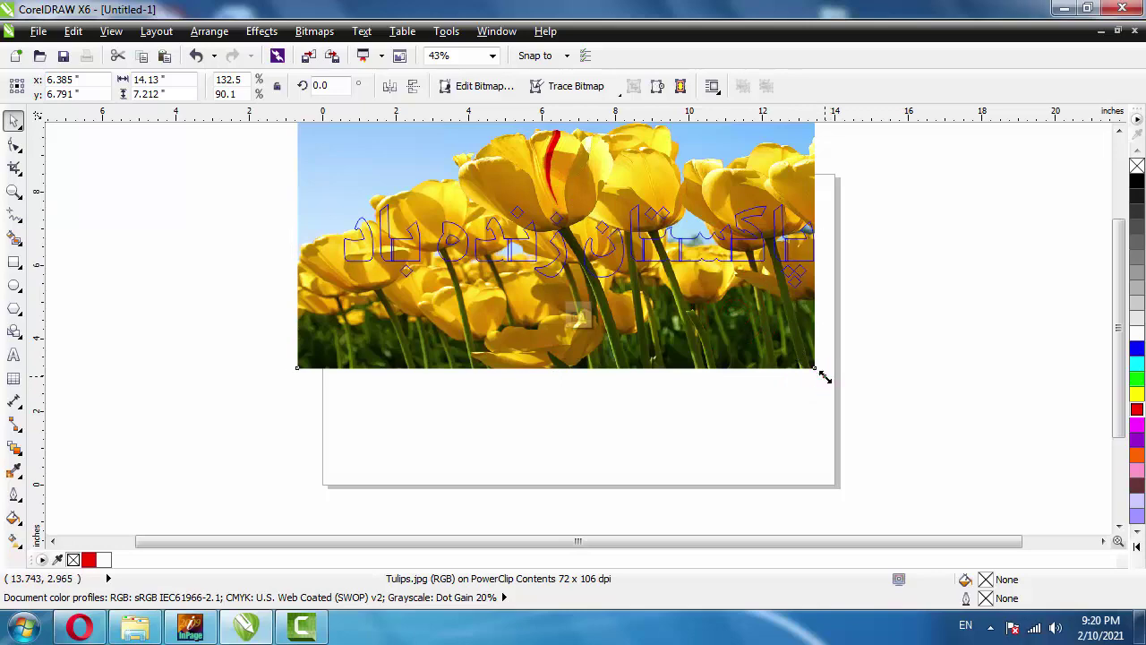
pyautogui.moveTo(822, 374); pyautogui.dragTo(831, 380)
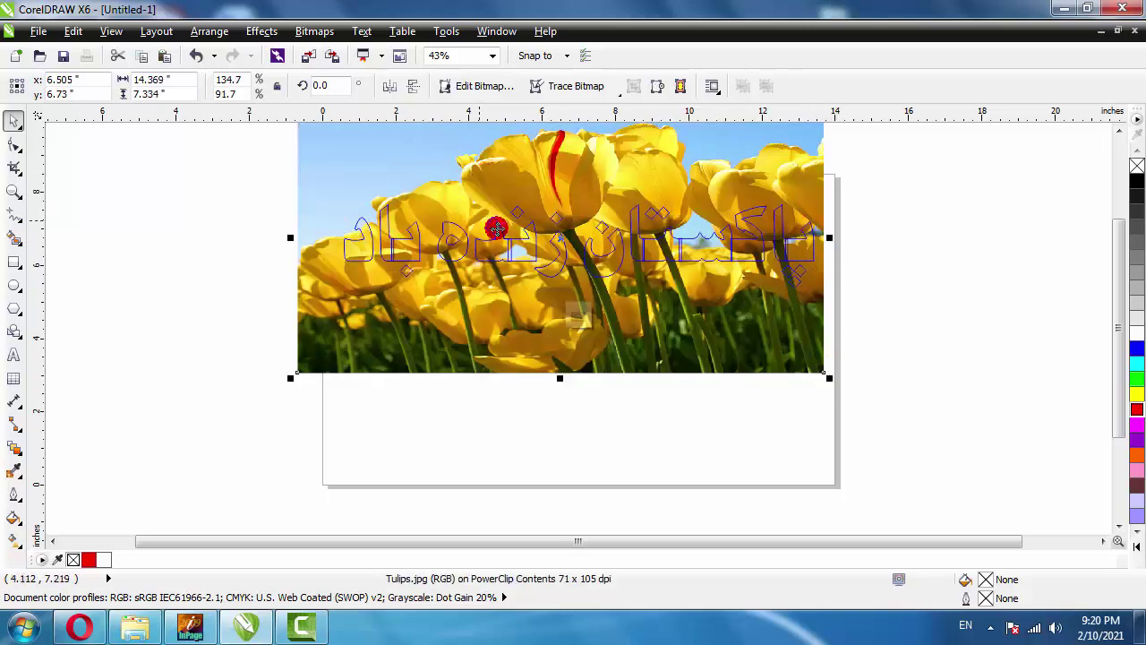
pyautogui.scroll(3, 793, 180)
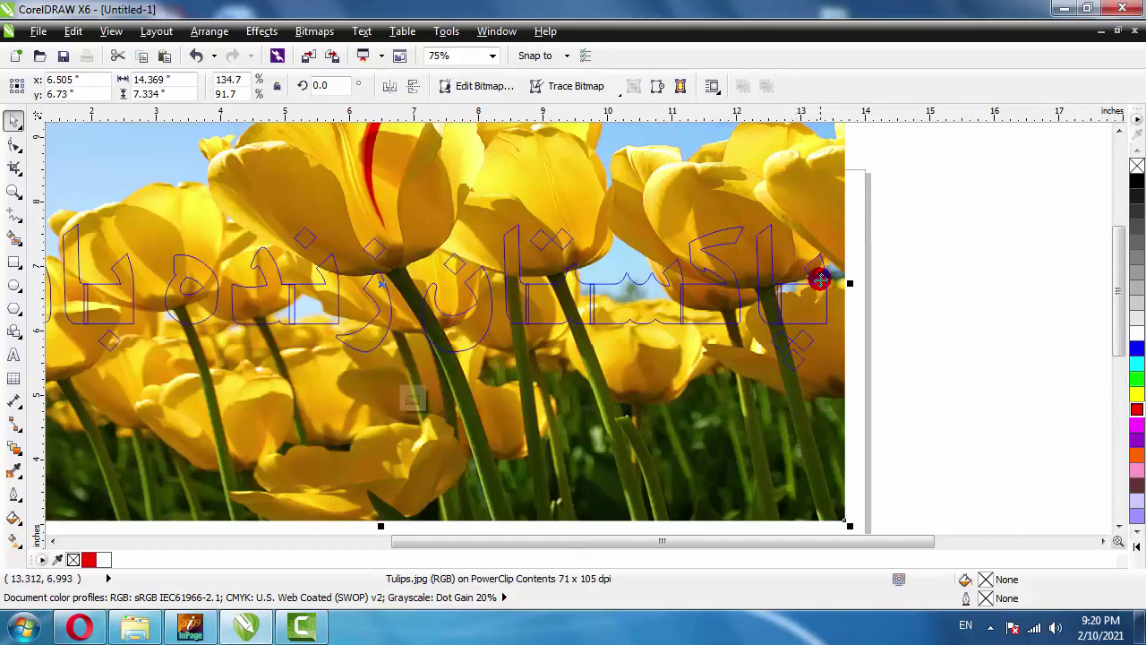
pyautogui.scroll(-3, 425, 317)
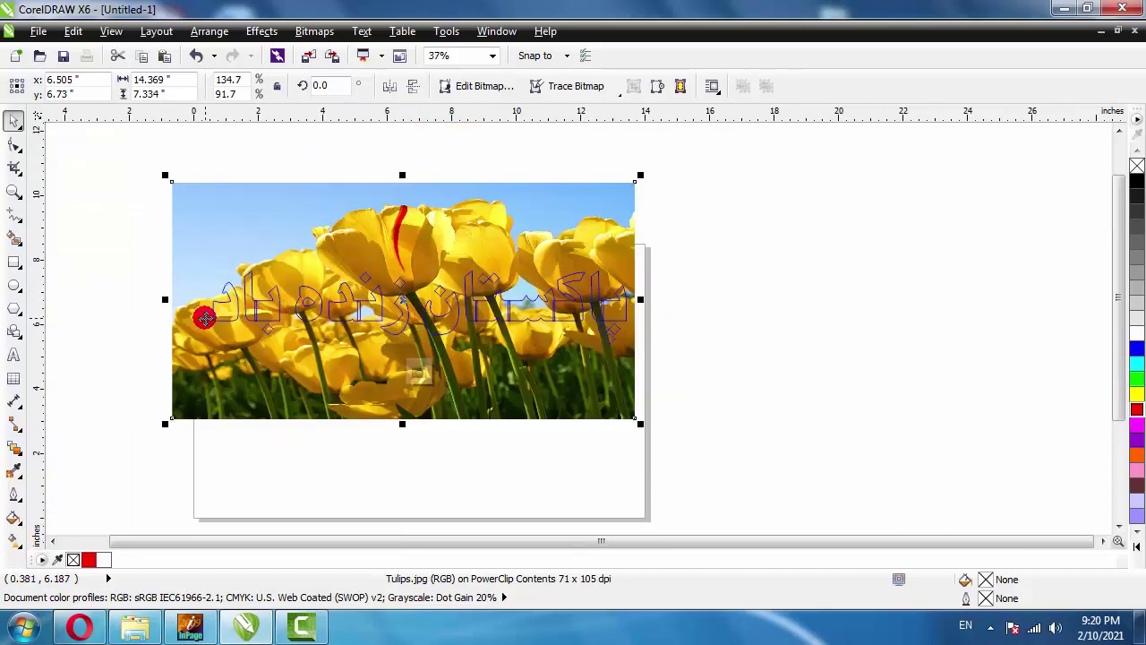
# Shift the tulip picture to about x 6.7, y 6.67 inches over the lettering and finish editing the PowerClip contents
pyautogui.moveTo(192, 303); pyautogui.dragTo(198, 304)
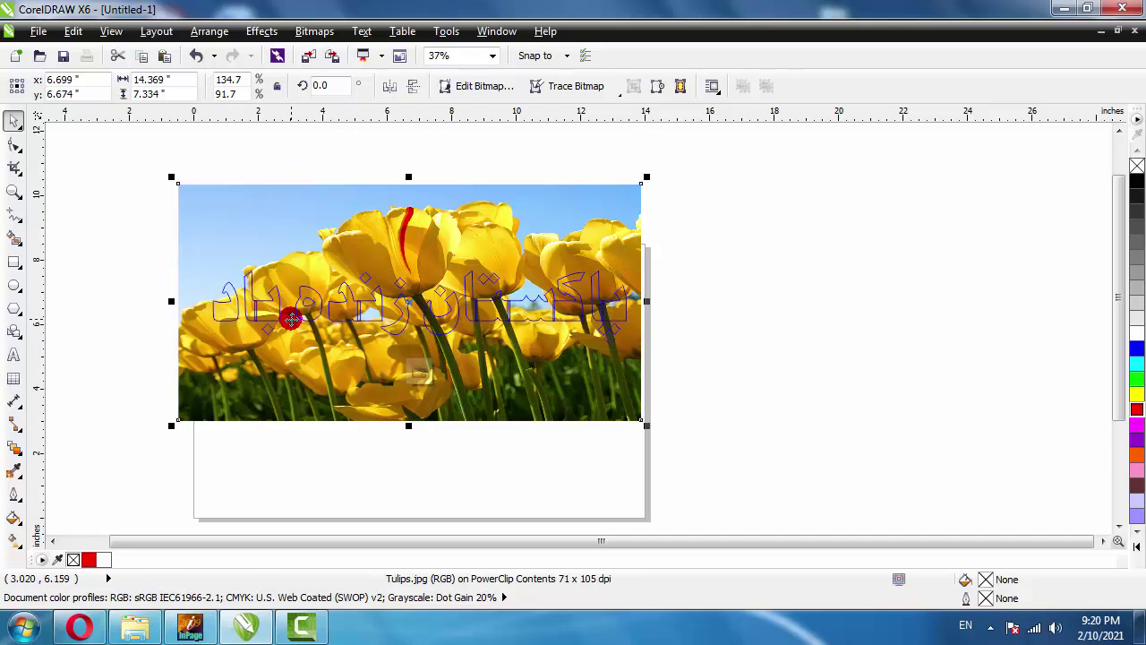
pyautogui.rightClick(742, 215)
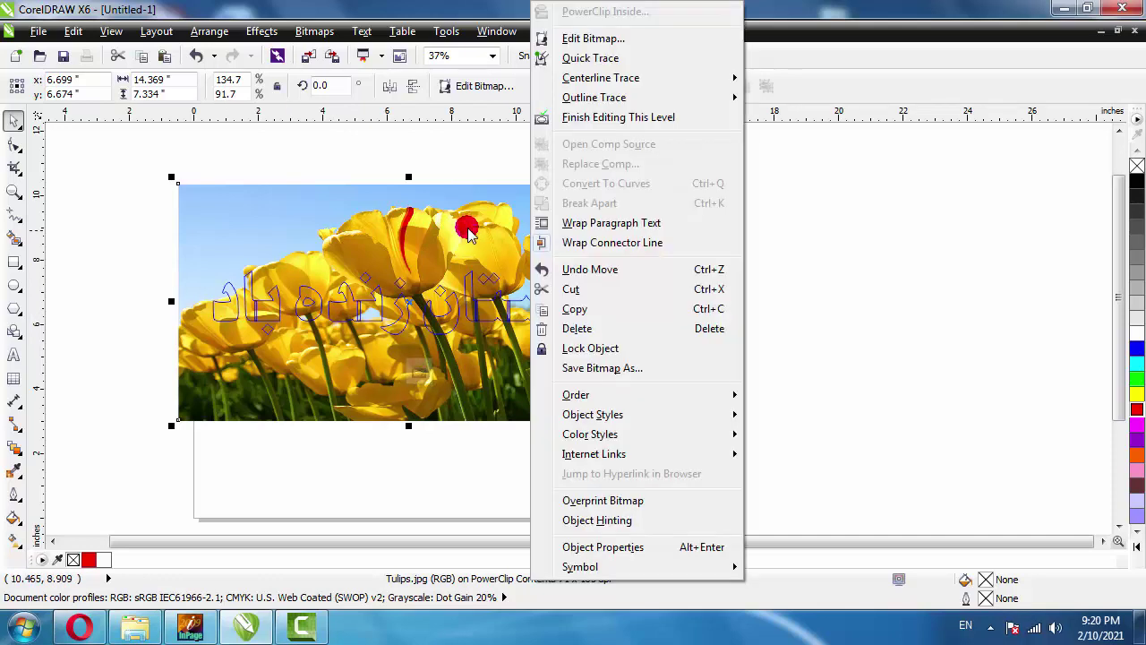
pyautogui.click(662, 122)
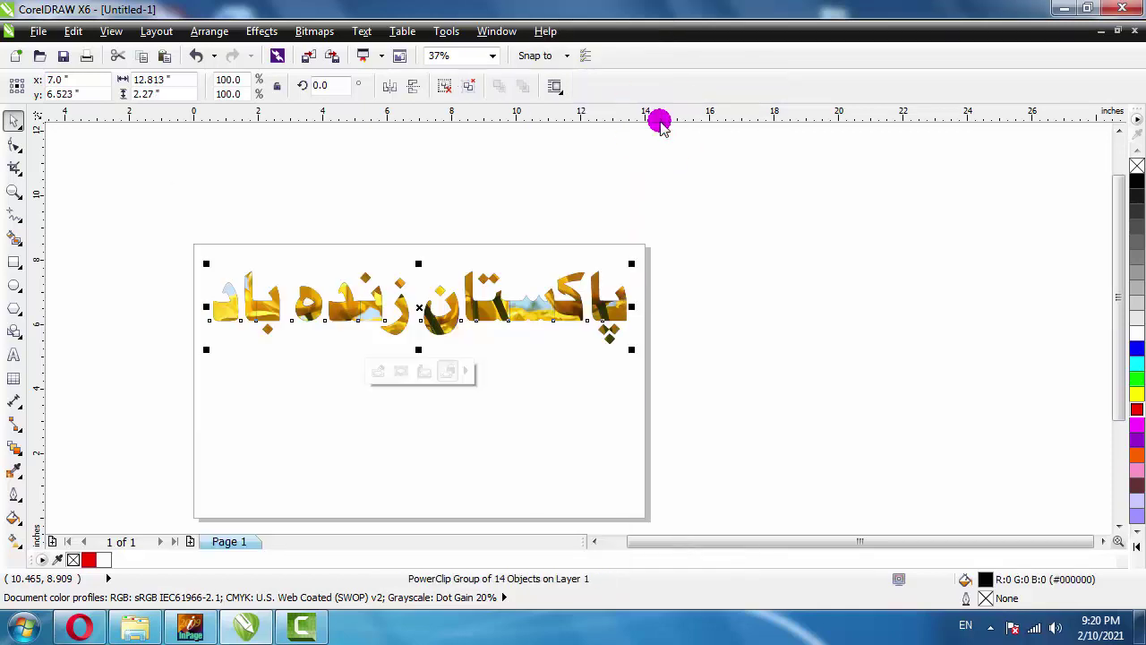
pyautogui.click(535, 179)
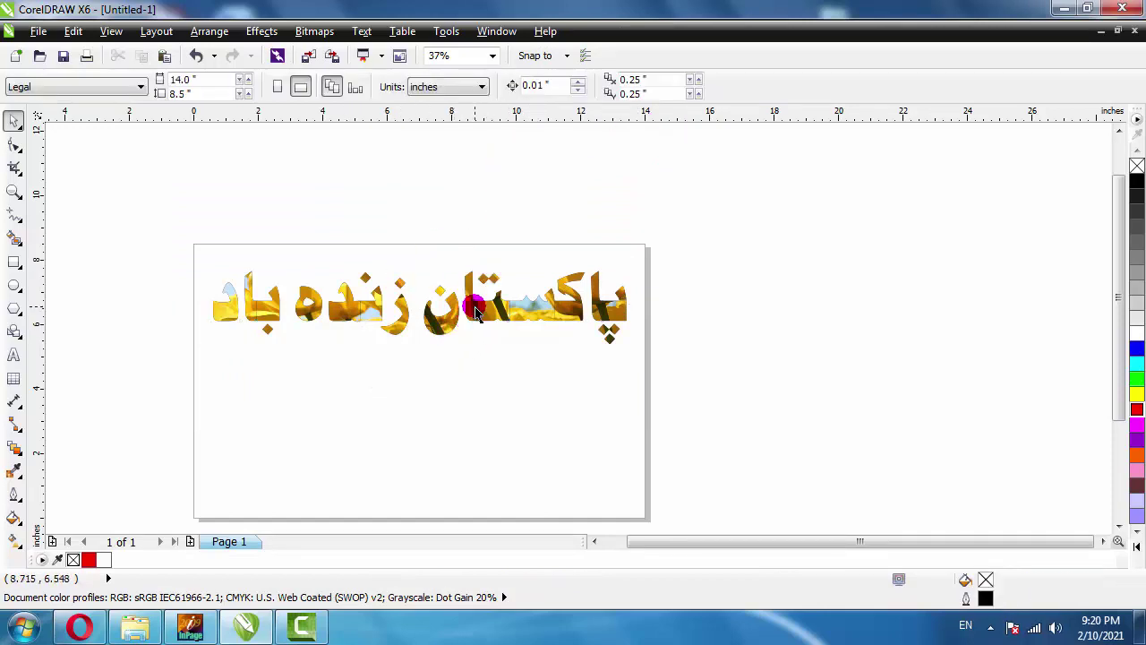
# Reopen the PowerClip contents, move the tulip picture up to about x 6.95, y 7.62 inches, and finish editing
pyautogui.rightClick(477, 310)
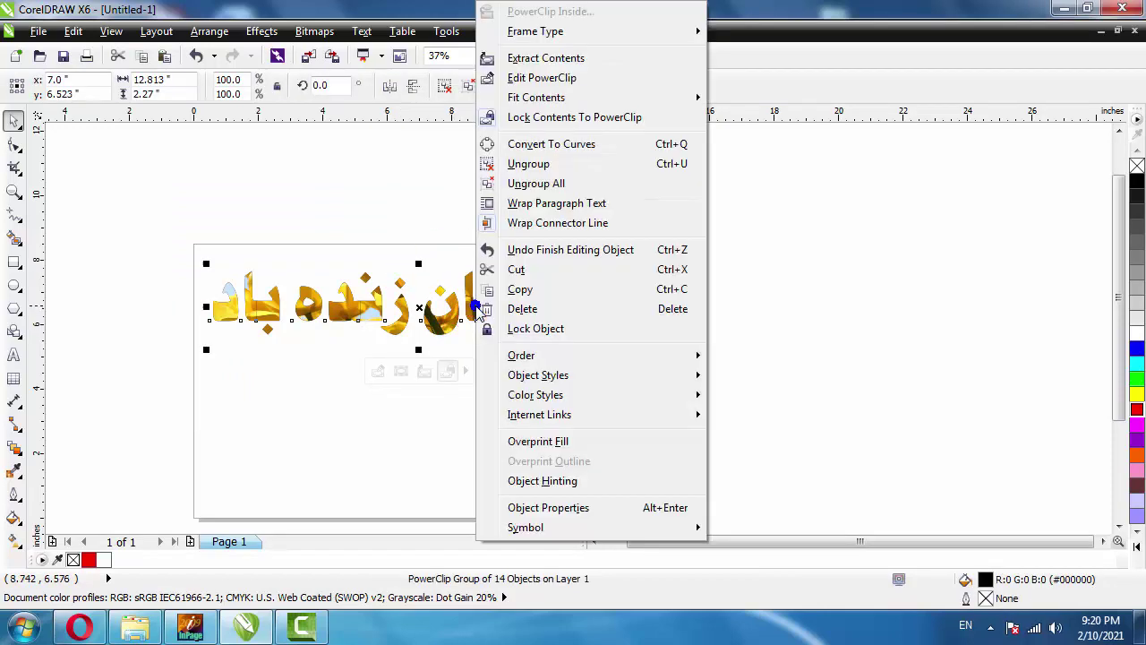
pyautogui.click(541, 78)
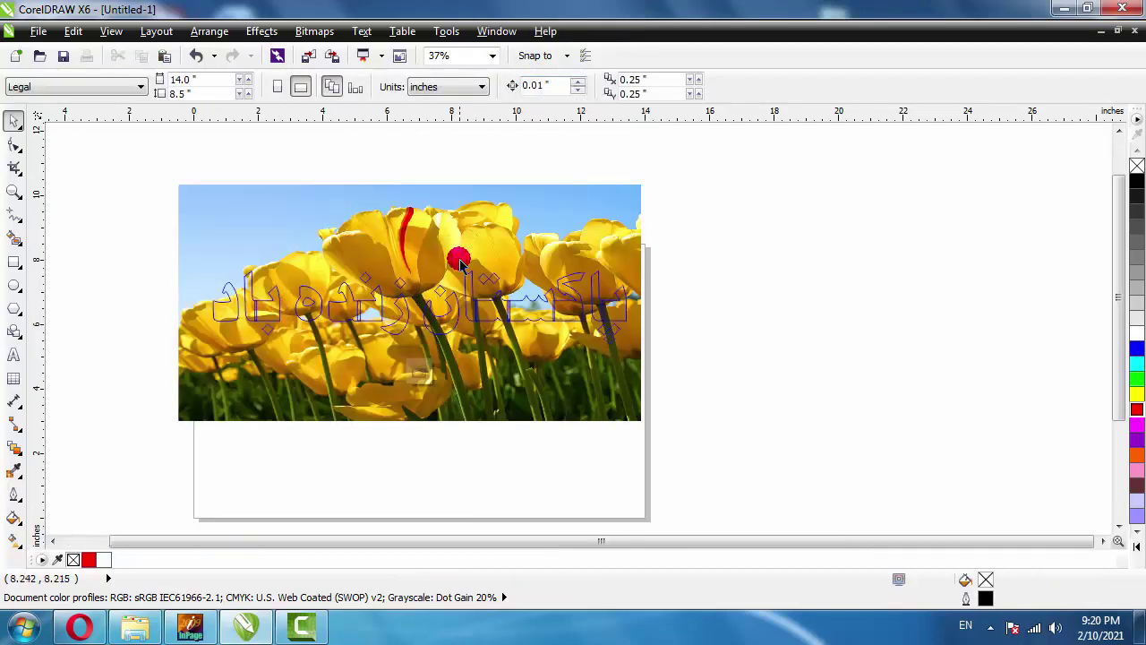
pyautogui.moveTo(488, 271); pyautogui.dragTo(479, 236)
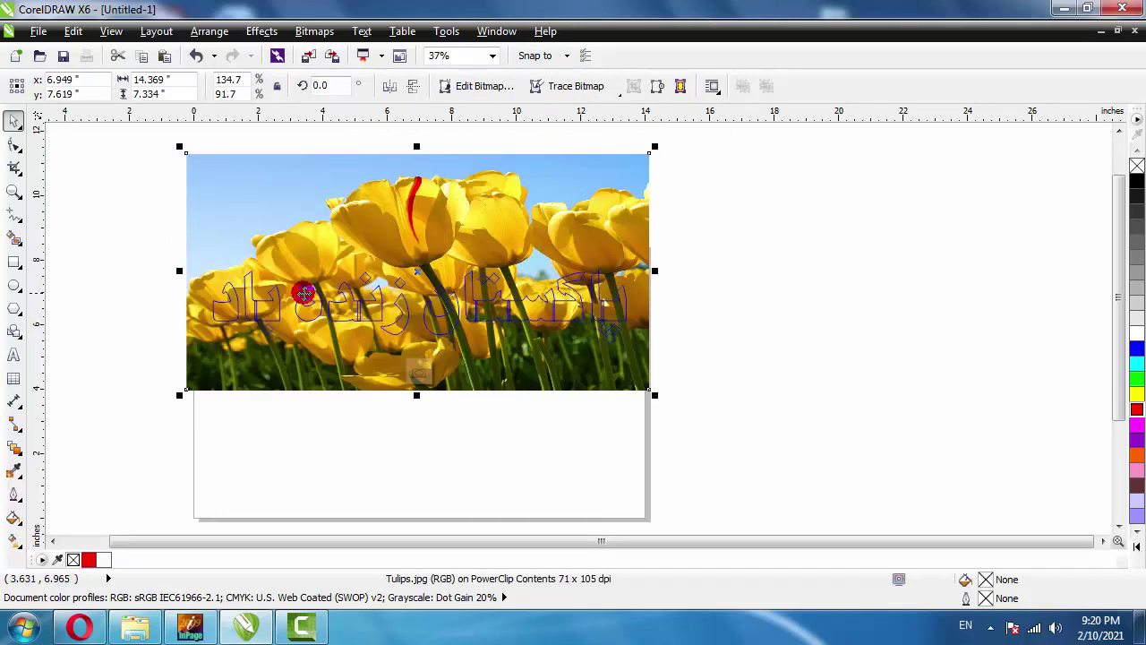
pyautogui.click(696, 269)
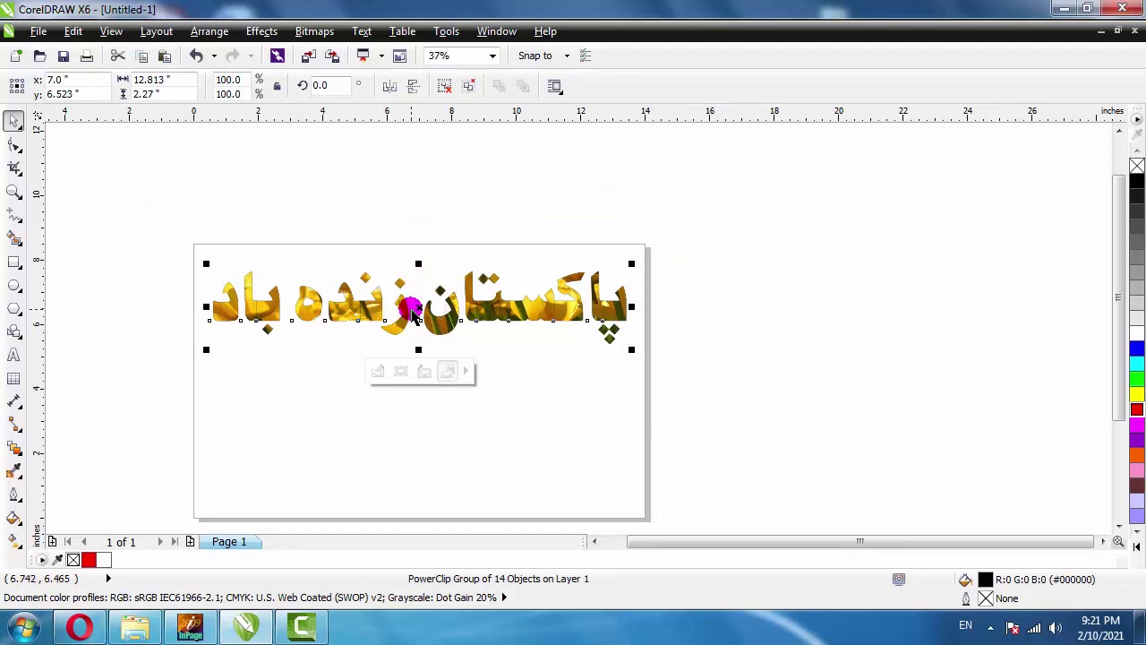
pyautogui.scroll(-1, 353, 358)
pyautogui.scroll(4, 560, 333)
pyautogui.scroll(-3, 543, 325)
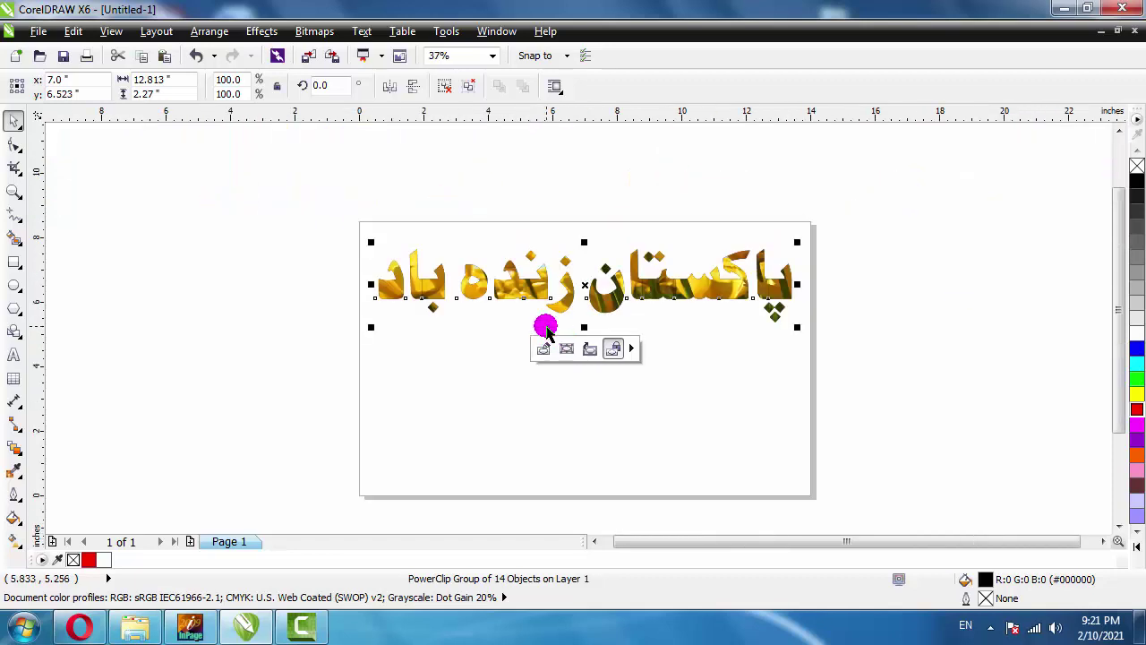
pyautogui.scroll(2, 553, 324)
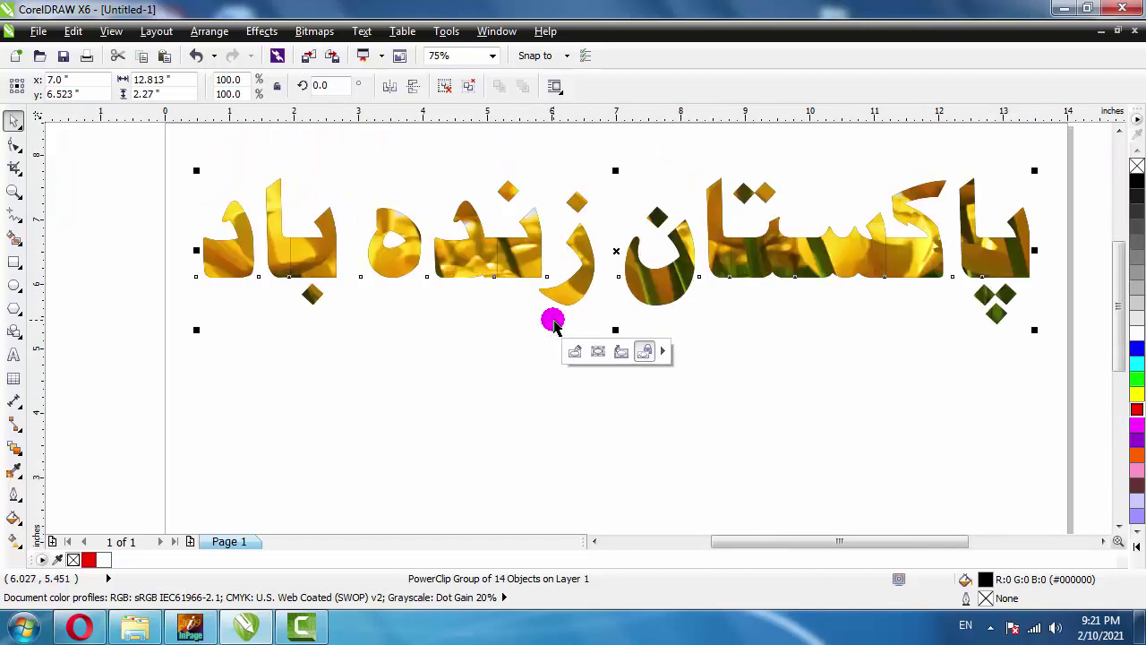
# Enter the PowerClip contents of the lettering, select the tulip picture, and return to the page
pyautogui.keyDown('ctrl'); pyautogui.click(517, 269); pyautogui.keyUp('ctrl')
pyautogui.click(513, 294)
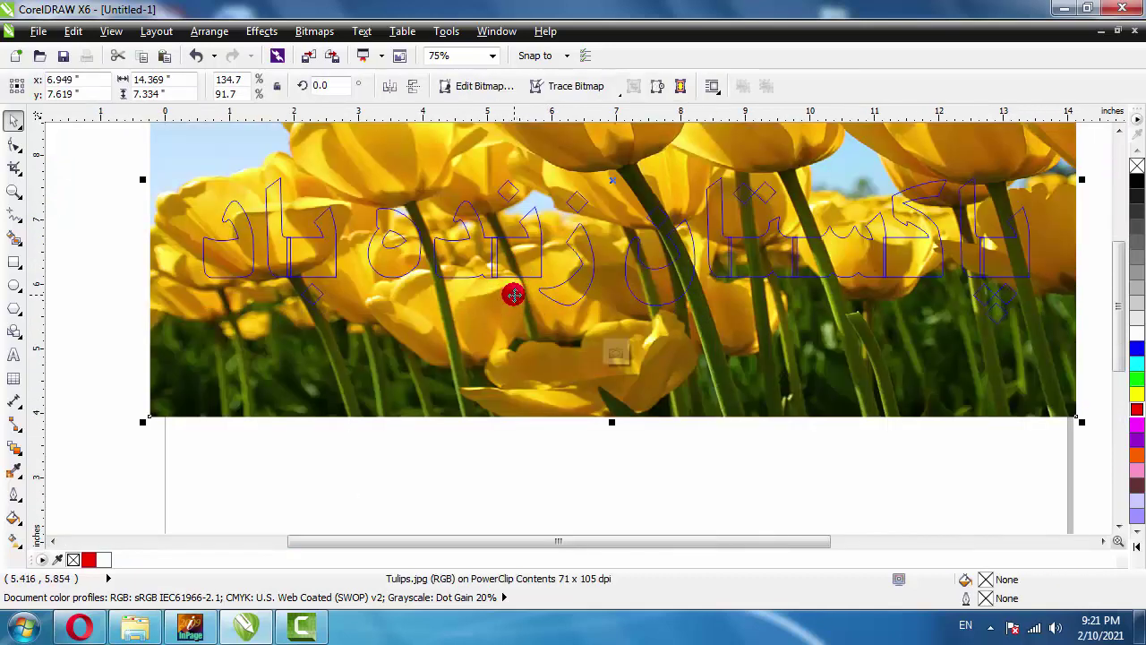
pyautogui.click(428, 450)
pyautogui.keyDown('ctrl'); pyautogui.click(118, 210); pyautogui.keyUp('ctrl')
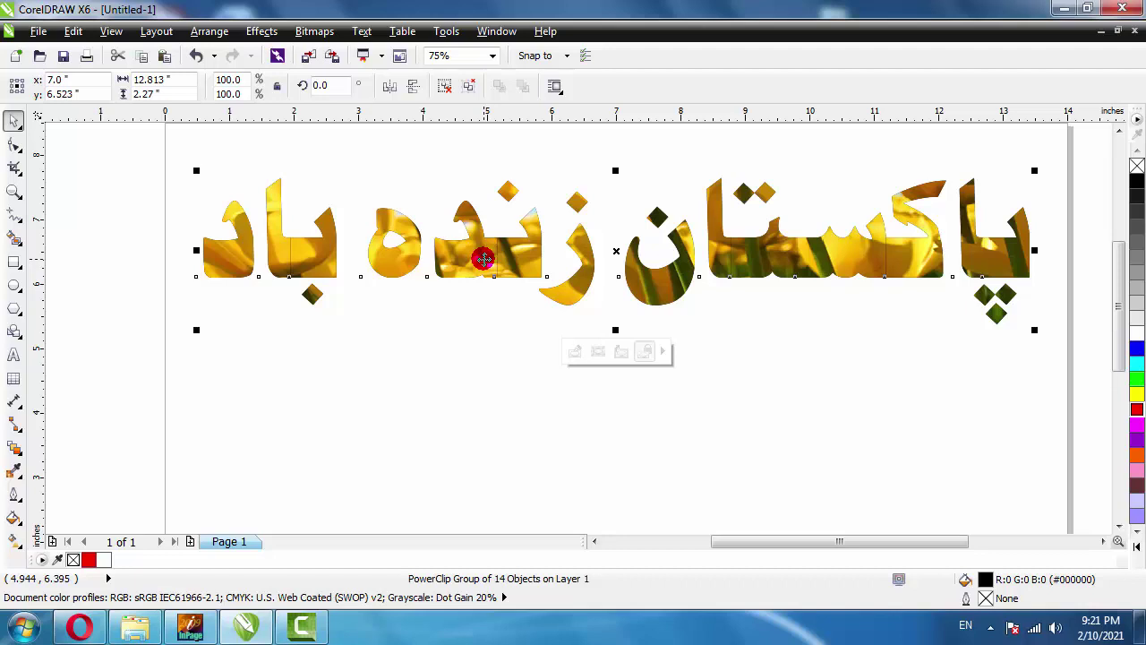
# Open the PowerClip contents of the lettering and delete the tulip picture
pyautogui.keyDown('ctrl'); pyautogui.click(484, 258); pyautogui.keyUp('ctrl')
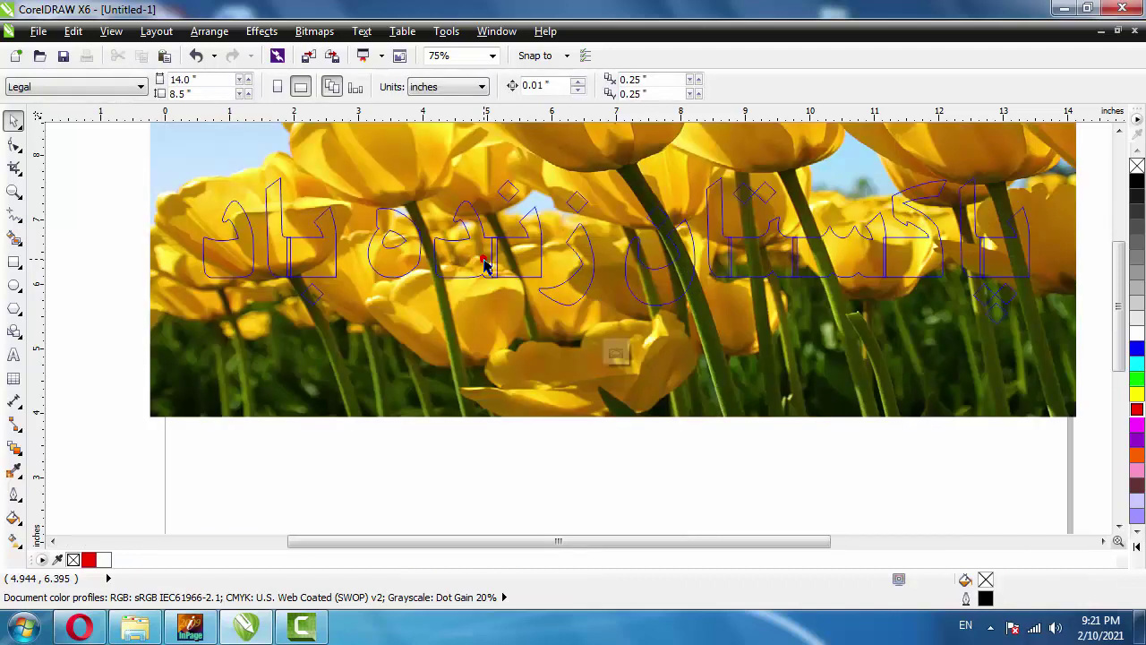
pyautogui.click(464, 374)
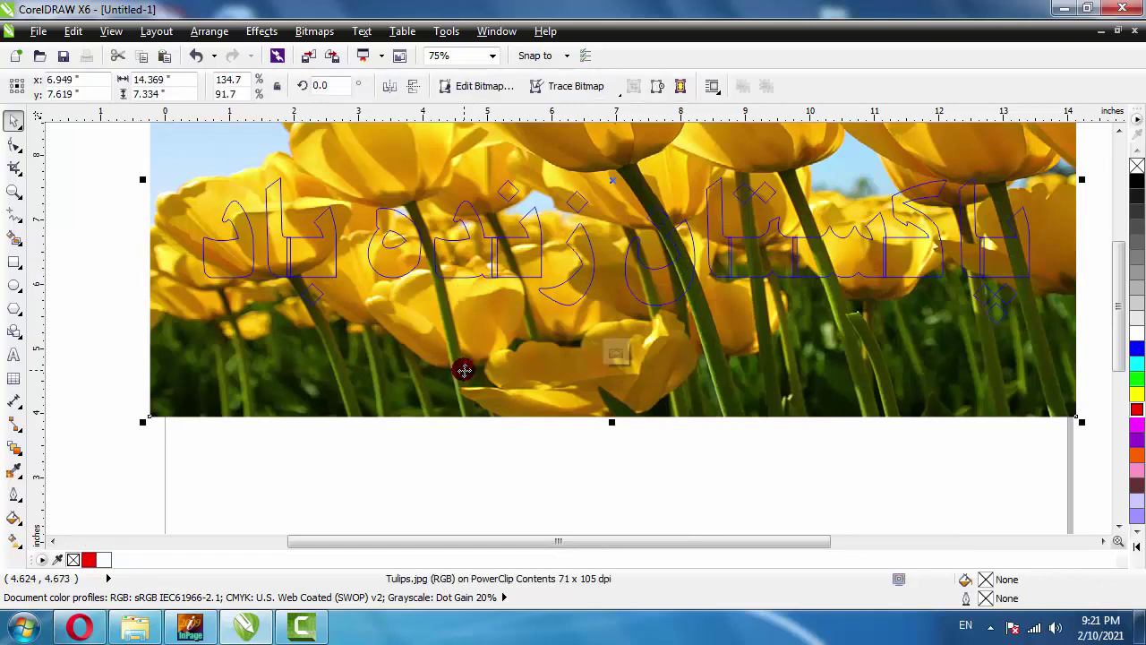
pyautogui.press('Delete')
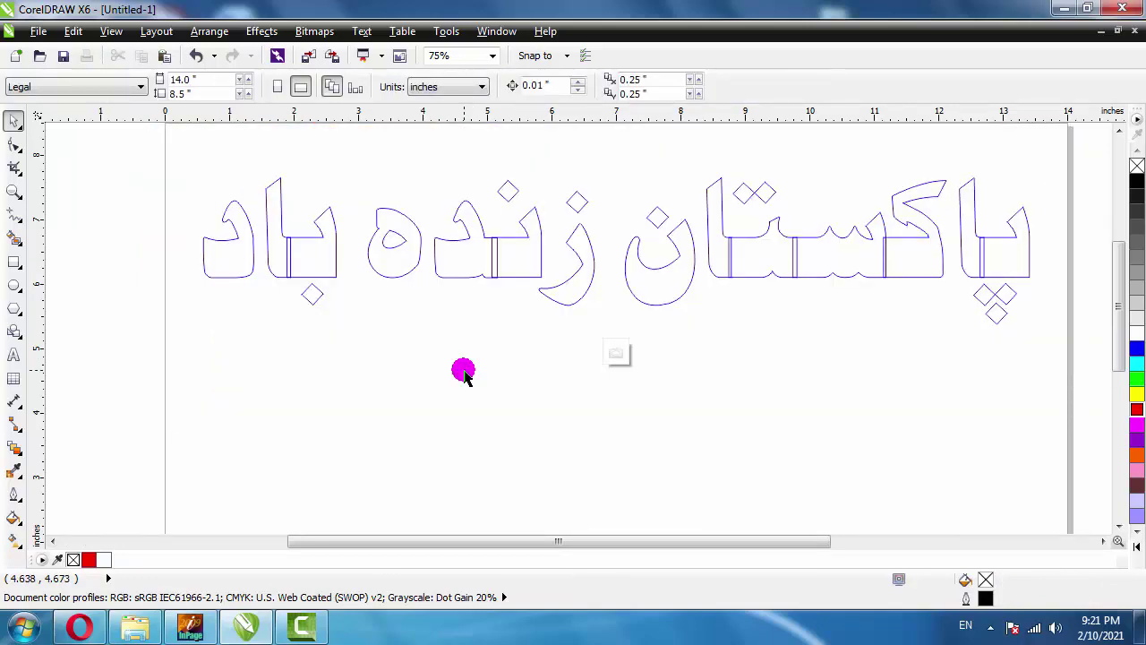
# Import "Computer Jobs Course - Computer basic course.jpg" from the Promotions folder on Production (D:) and place it about 7.4 × 4.2 inches over the lettering
pyautogui.hotkey('ctrl', 'i')
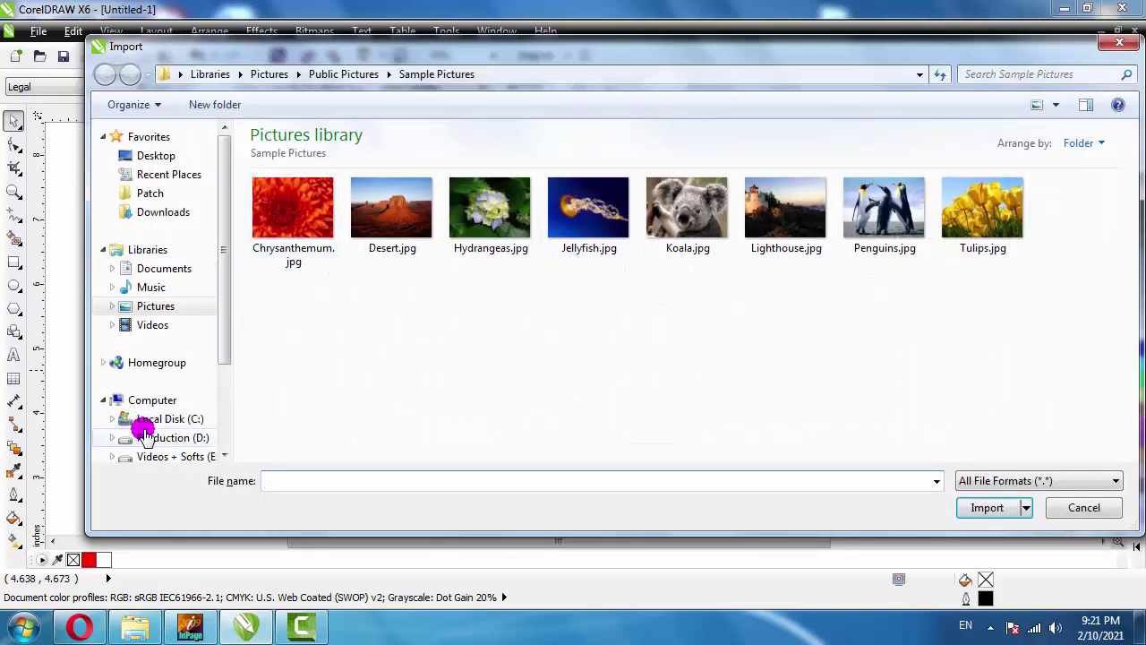
pyautogui.scroll(-2, 225, 245)
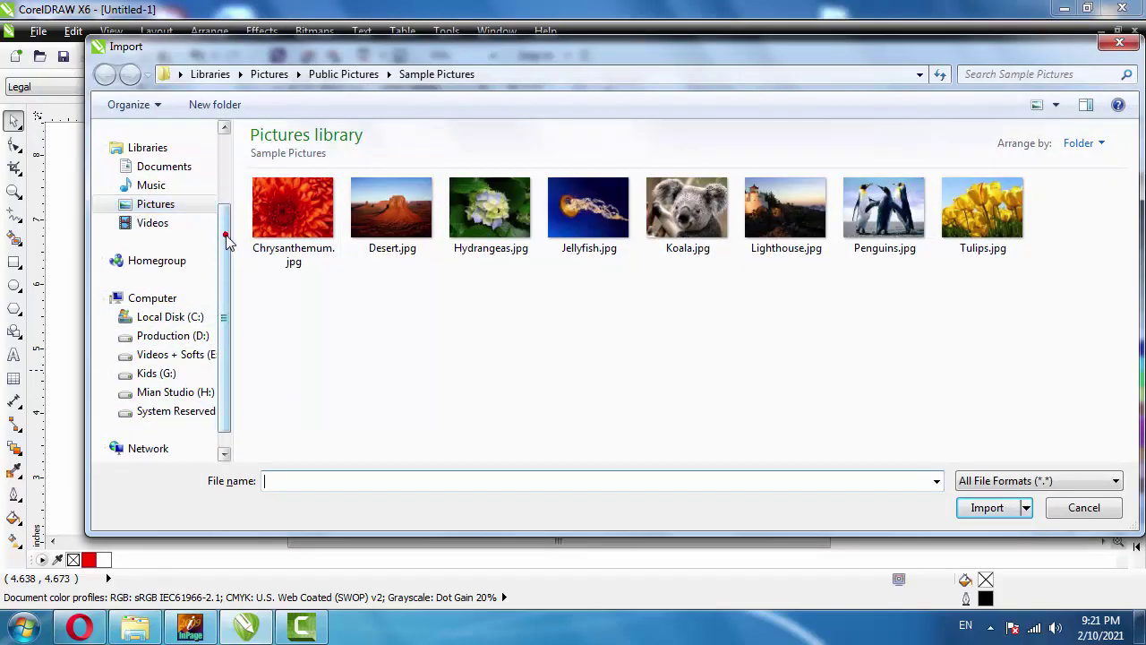
pyautogui.click(165, 336)
pyautogui.click(777, 304)
pyautogui.doubleClick(777, 305)
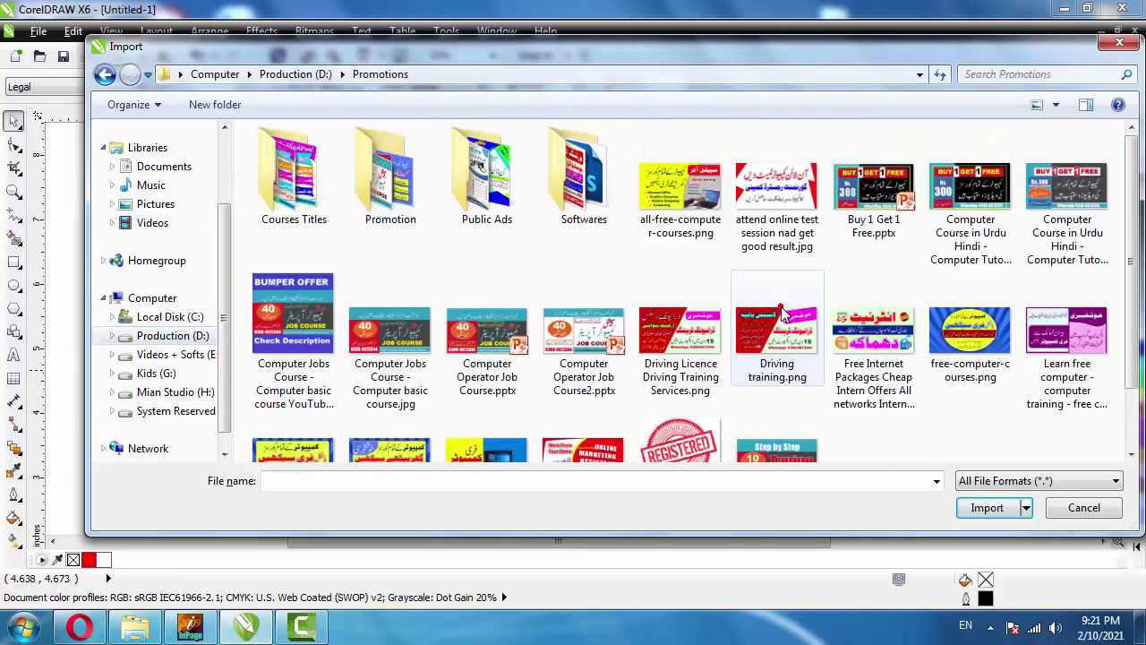
pyautogui.click(685, 204)
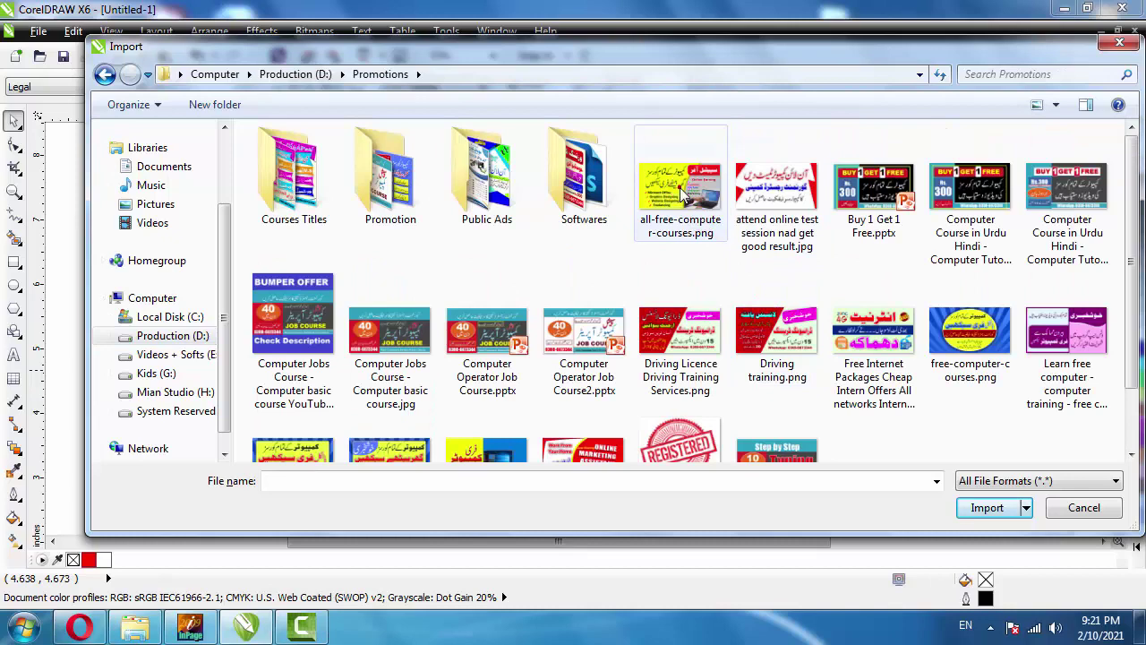
pyautogui.click(402, 345)
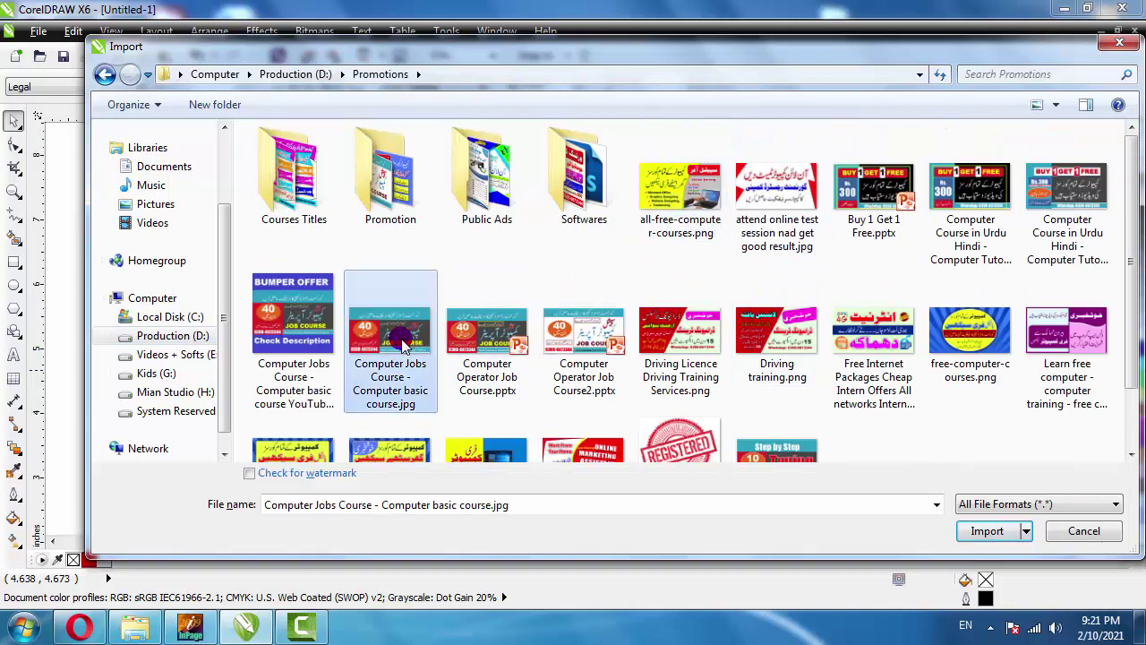
pyautogui.doubleClick(402, 344)
pyautogui.moveTo(175, 148); pyautogui.dragTo(1080, 409)
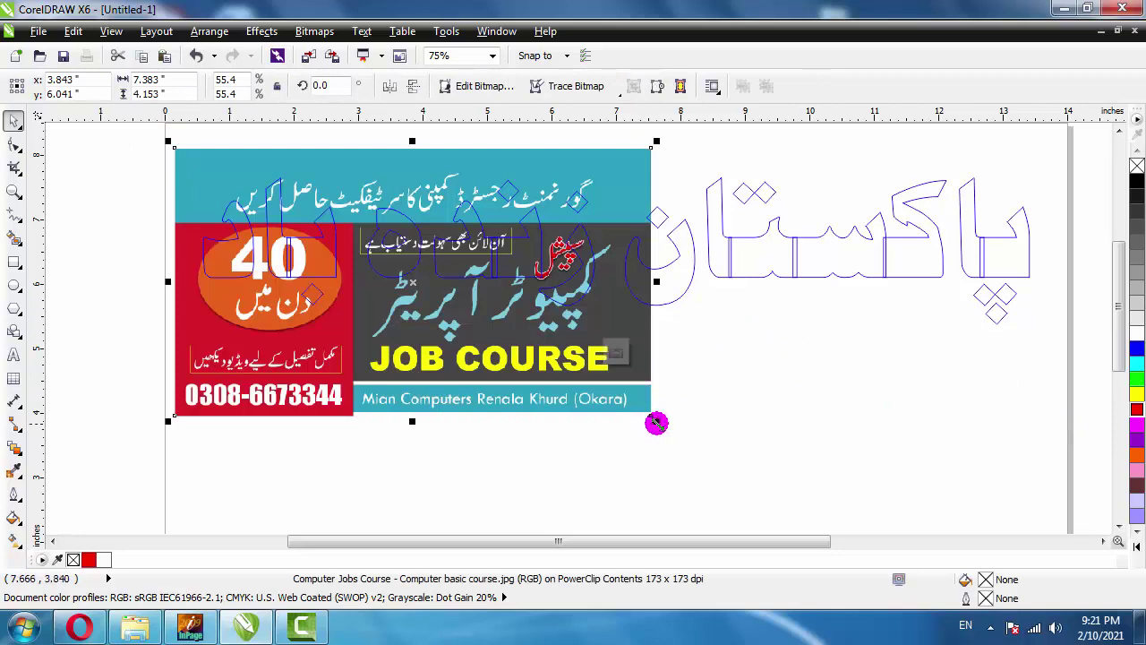
# Enlarge the imported course picture to about 13.6 × 5.6 inches and centre it over the lettering at about x 6.94, y 6.26 inches
pyautogui.moveTo(656, 423); pyautogui.dragTo(815, 510)
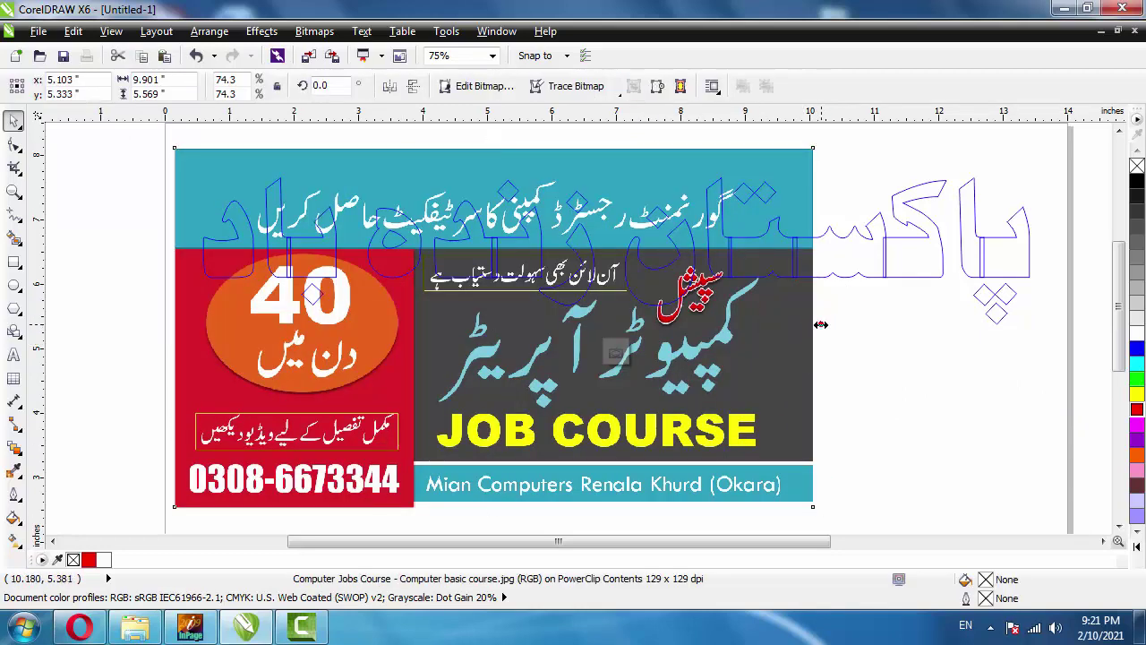
pyautogui.moveTo(821, 324); pyautogui.dragTo(1049, 325)
pyautogui.moveTo(761, 370); pyautogui.dragTo(752, 349)
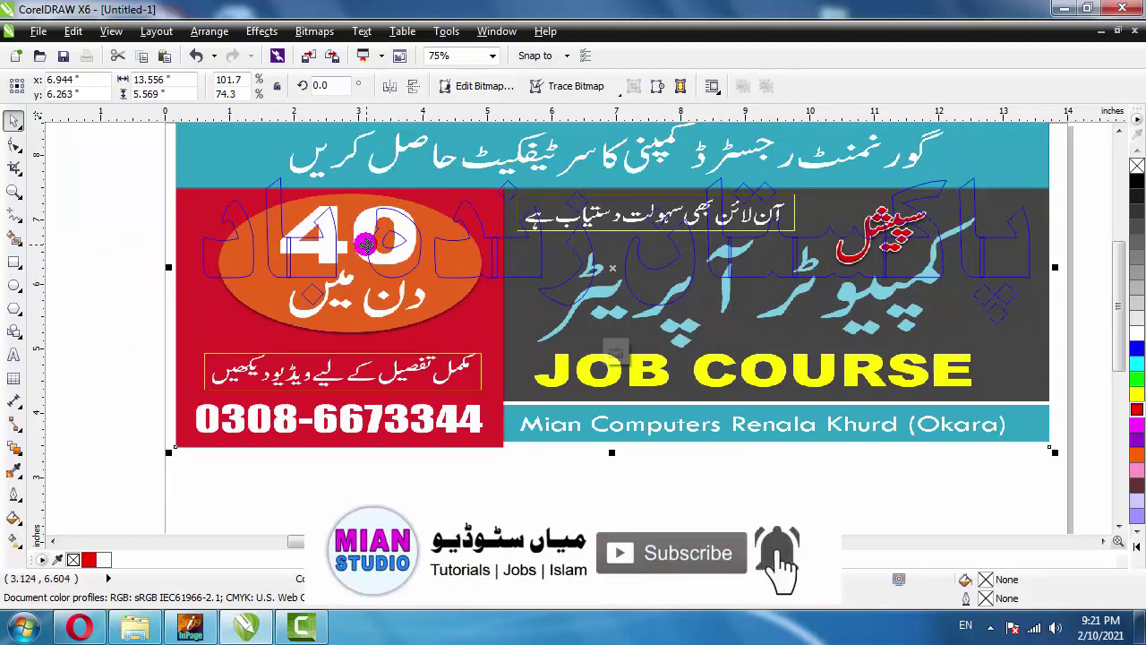
# Finish editing the PowerClip contents and deselect the picture-filled lettering
pyautogui.click(76, 224)
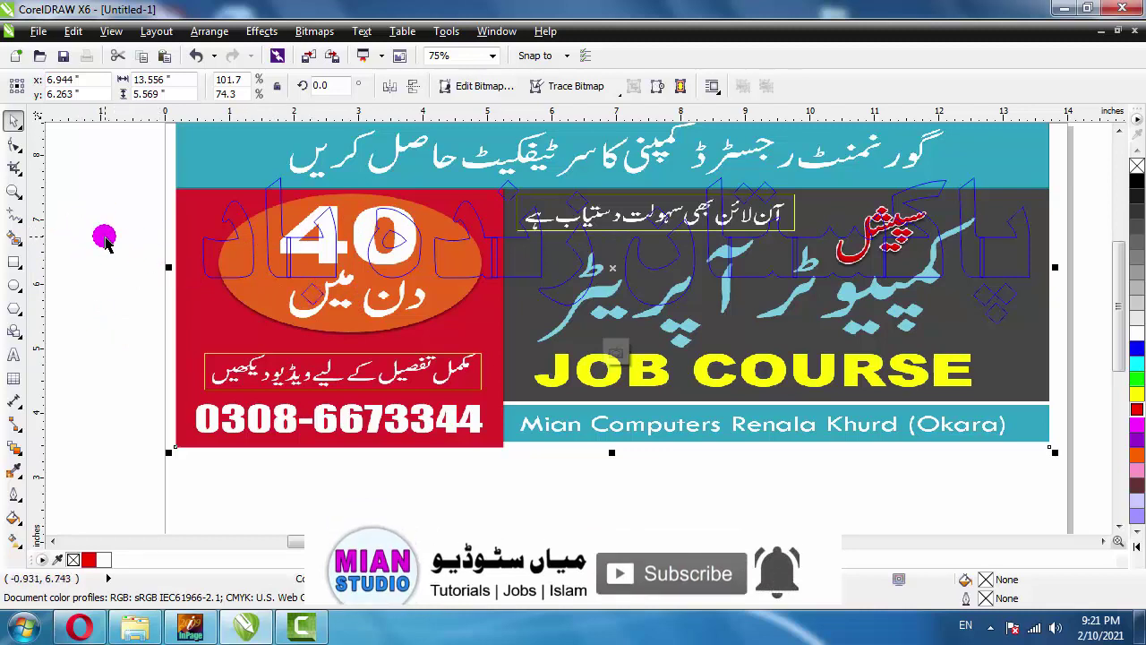
pyautogui.click(99, 298)
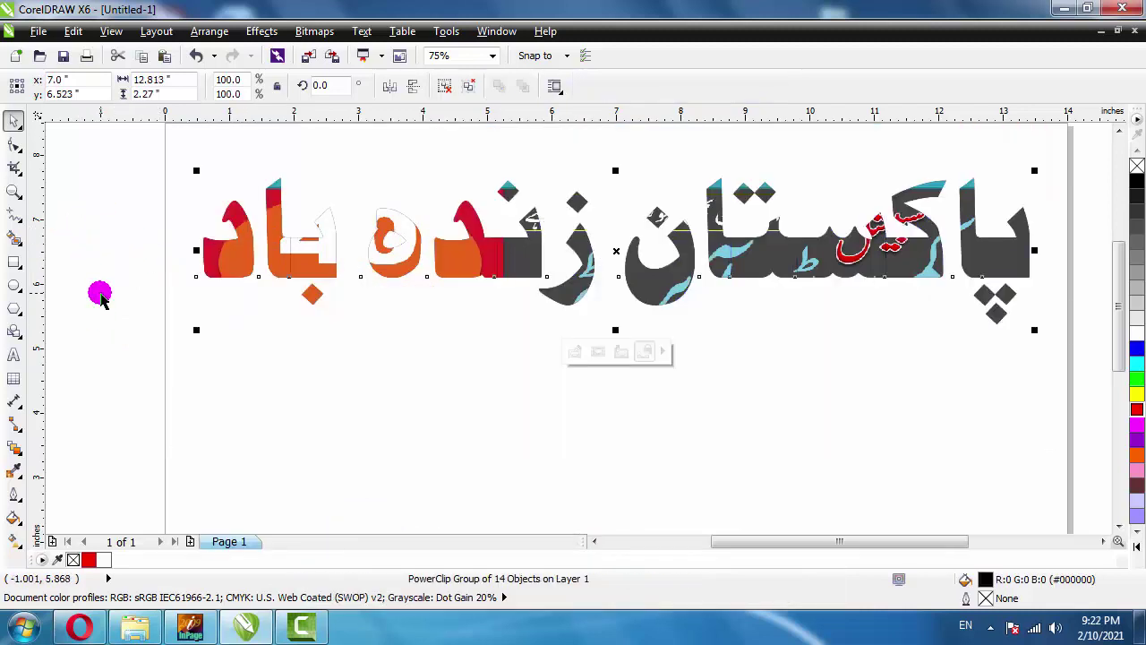
pyautogui.click(806, 397)
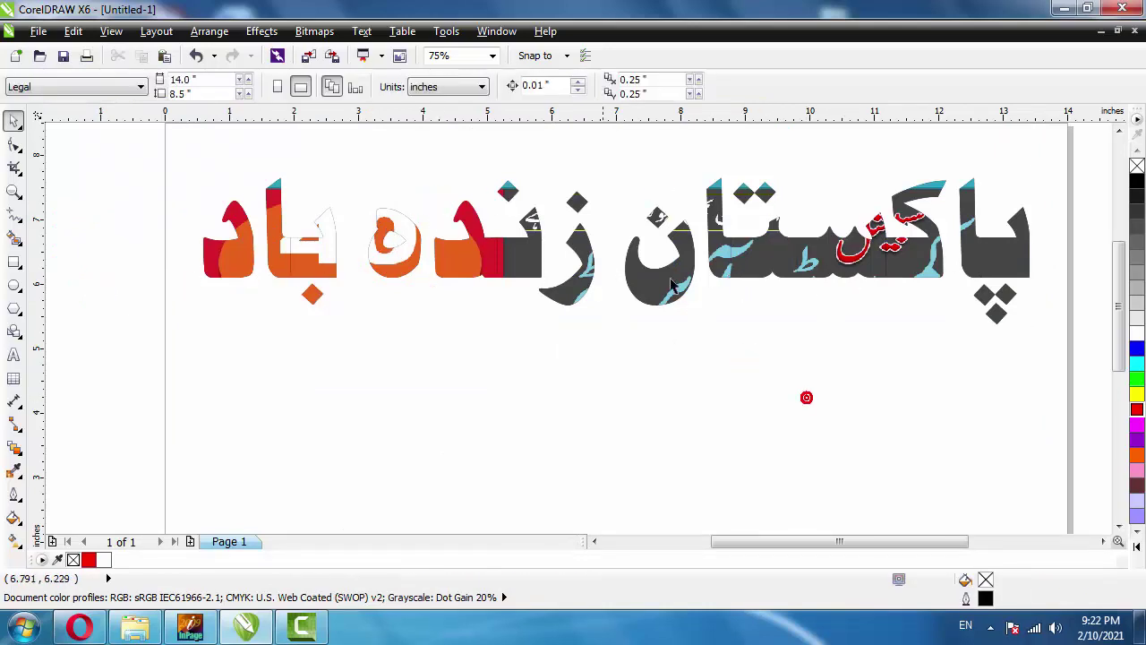
# Open the outline settings for the lettering group and set the outline width to 5 points
pyautogui.click(593, 276)
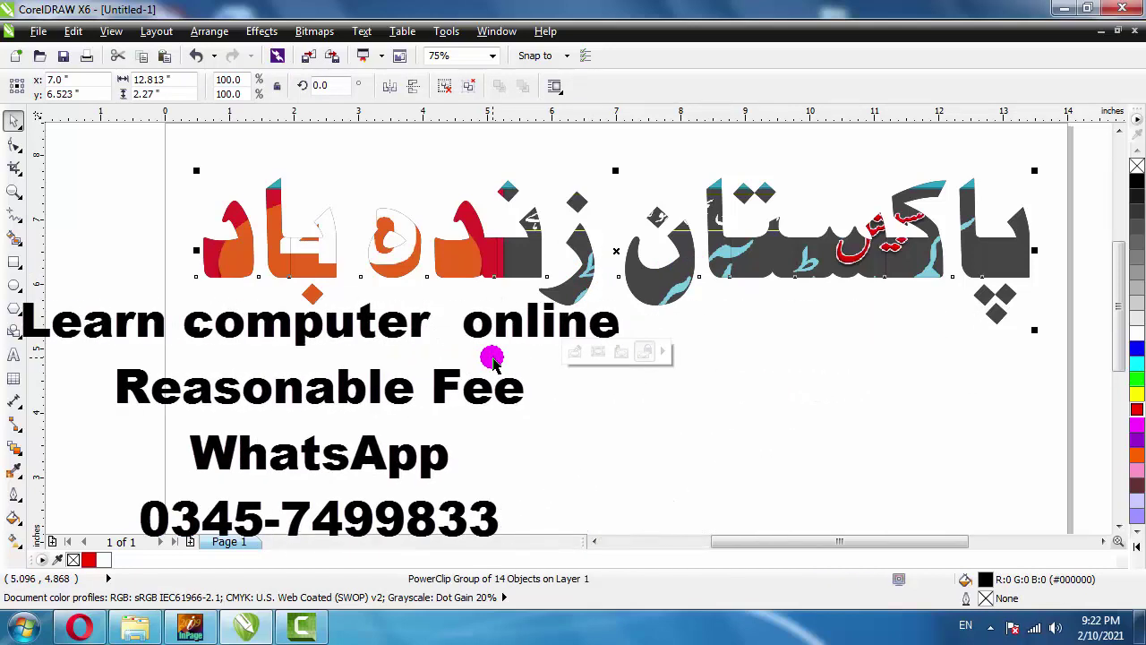
pyautogui.press('F12')
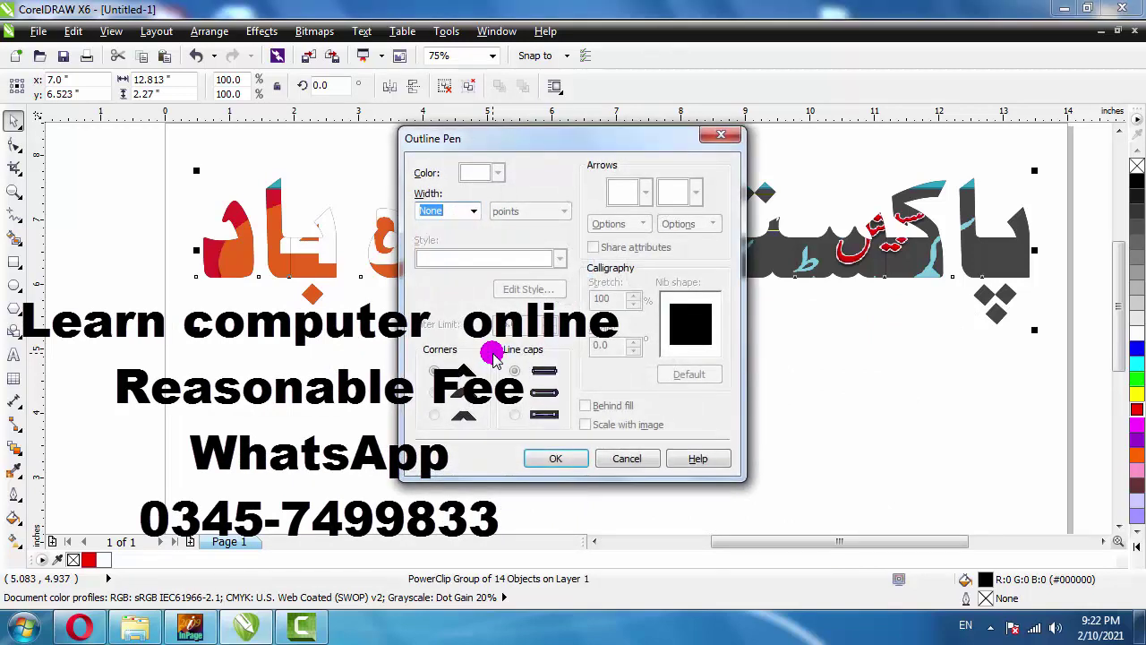
pyautogui.moveTo(479, 138); pyautogui.dragTo(569, 174)
pyautogui.click(530, 252)
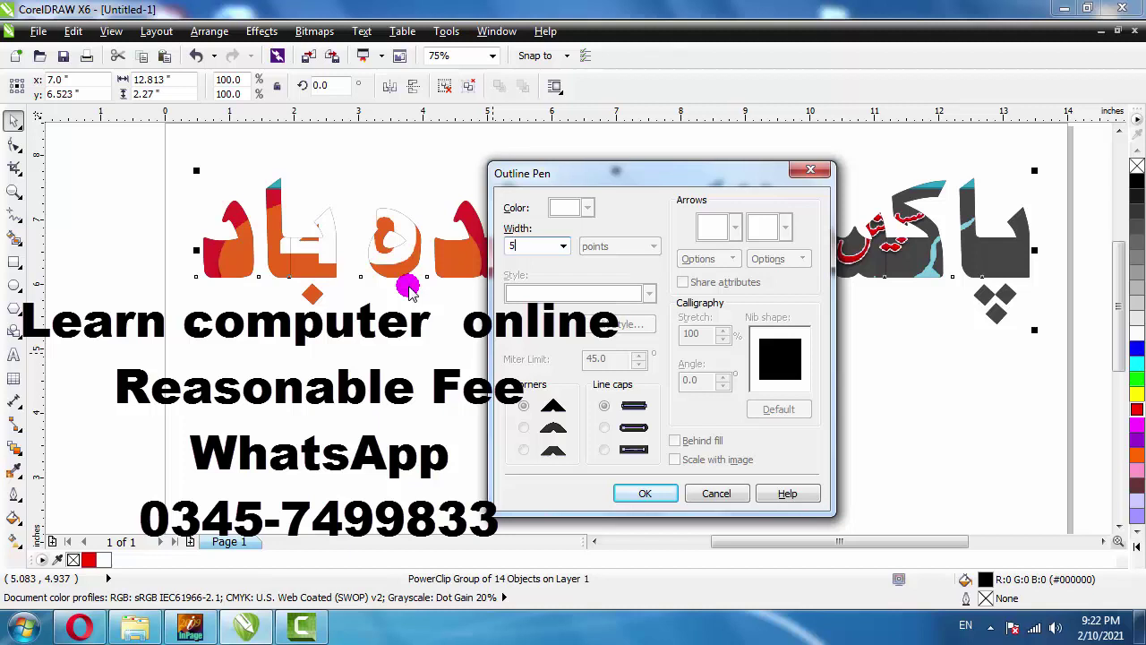
pyautogui.press('Tab')
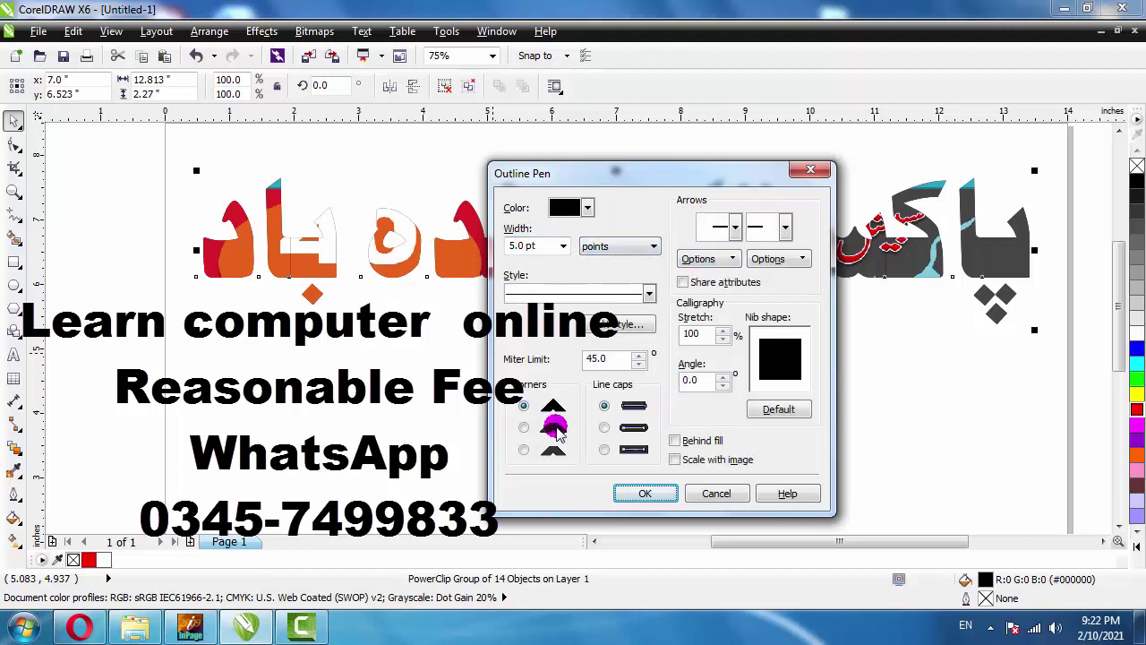
# Apply the outline with rounded corners and round line caps, placed behind the fill and scaled with the image
pyautogui.click(524, 427)
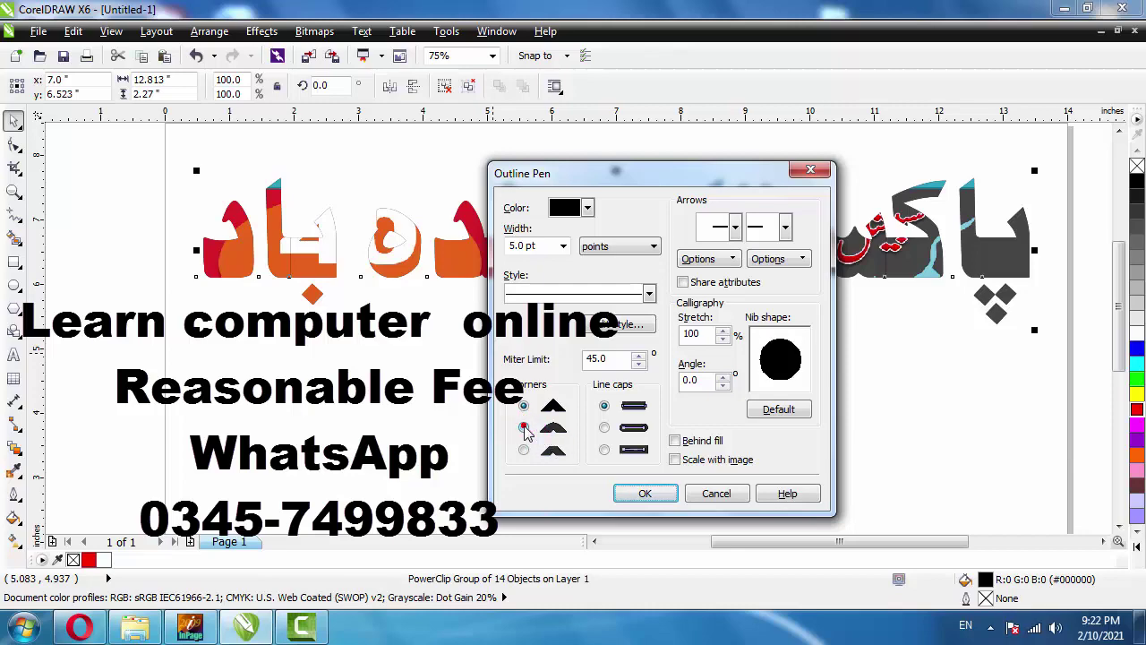
pyautogui.click(604, 427)
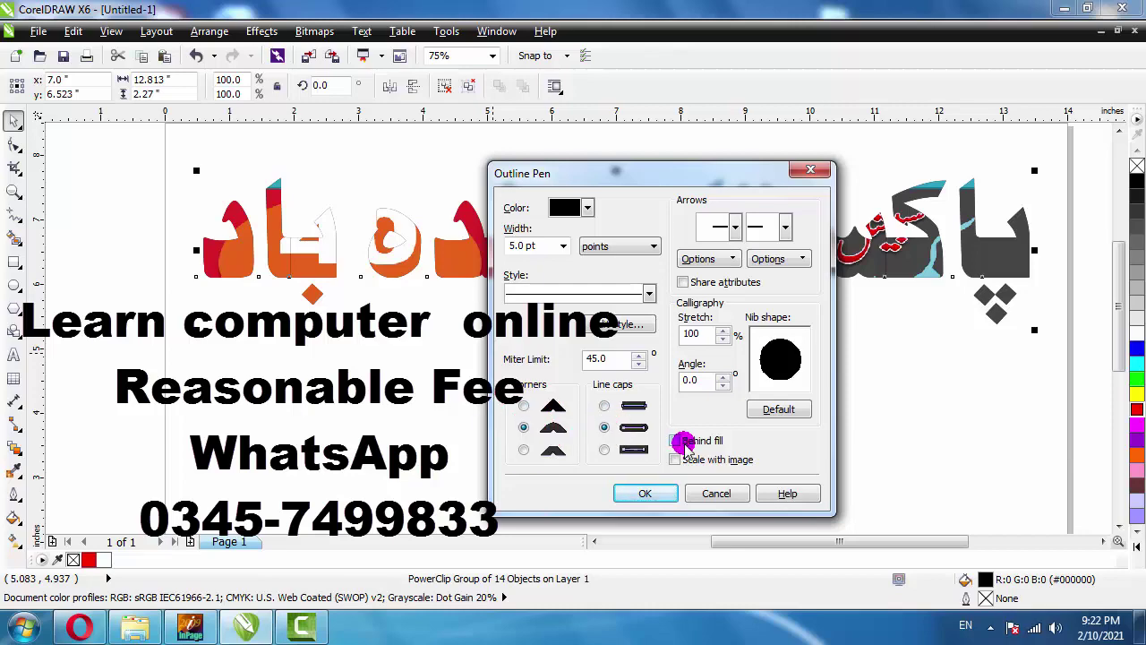
pyautogui.click(676, 442)
pyautogui.click(676, 460)
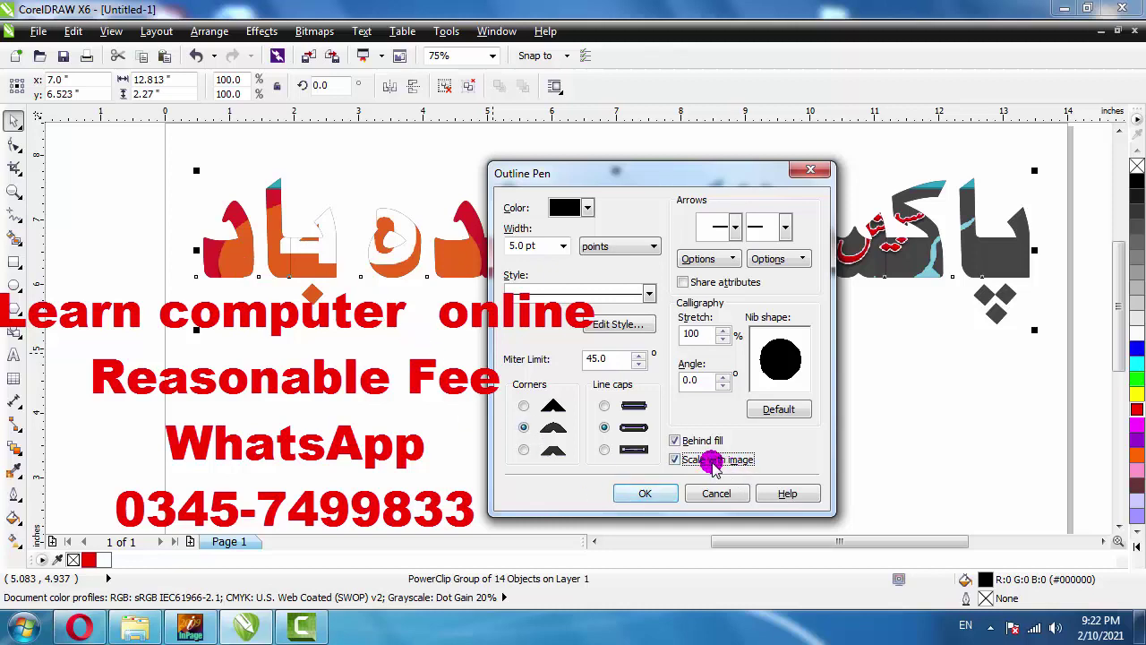
pyautogui.click(646, 495)
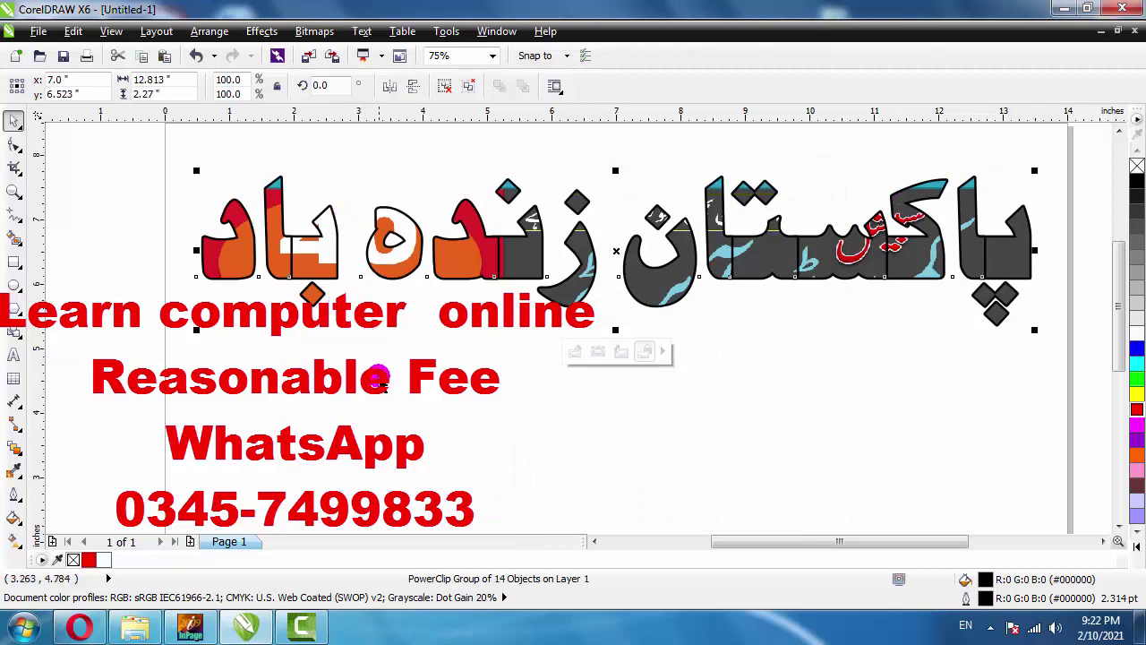
pyautogui.click(380, 380)
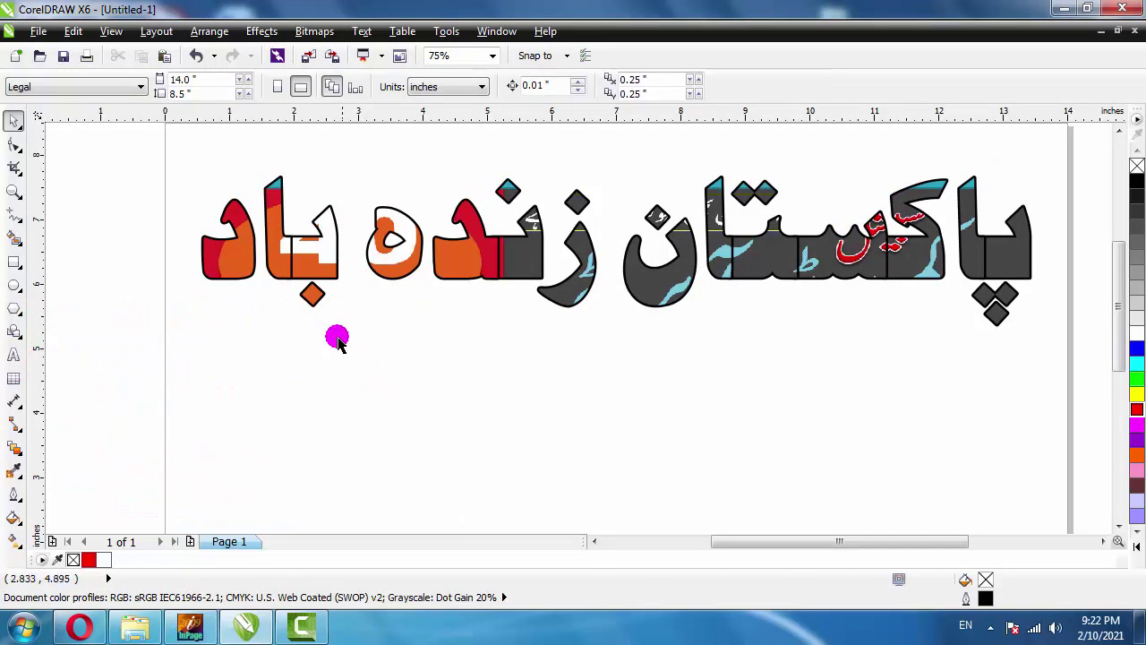
# Examine up close the outlines at the seams where neighbouring letters join
pyautogui.click(283, 221)
pyautogui.moveTo(328, 299); pyautogui.dragTo(328, 300)
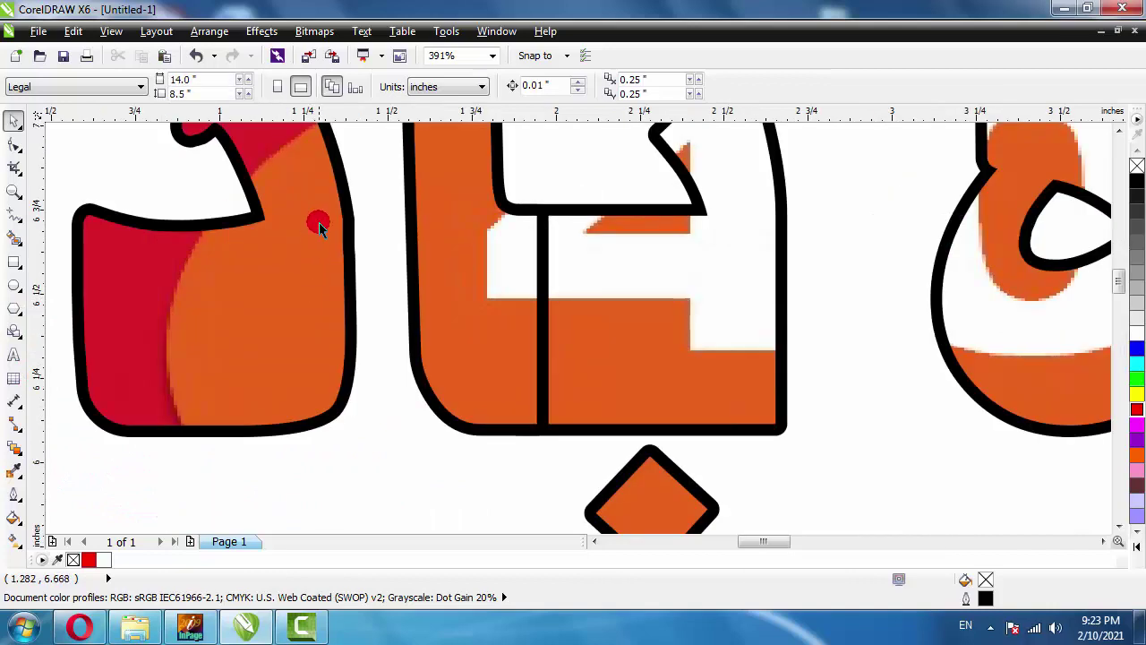
pyautogui.rightClick(537, 308)
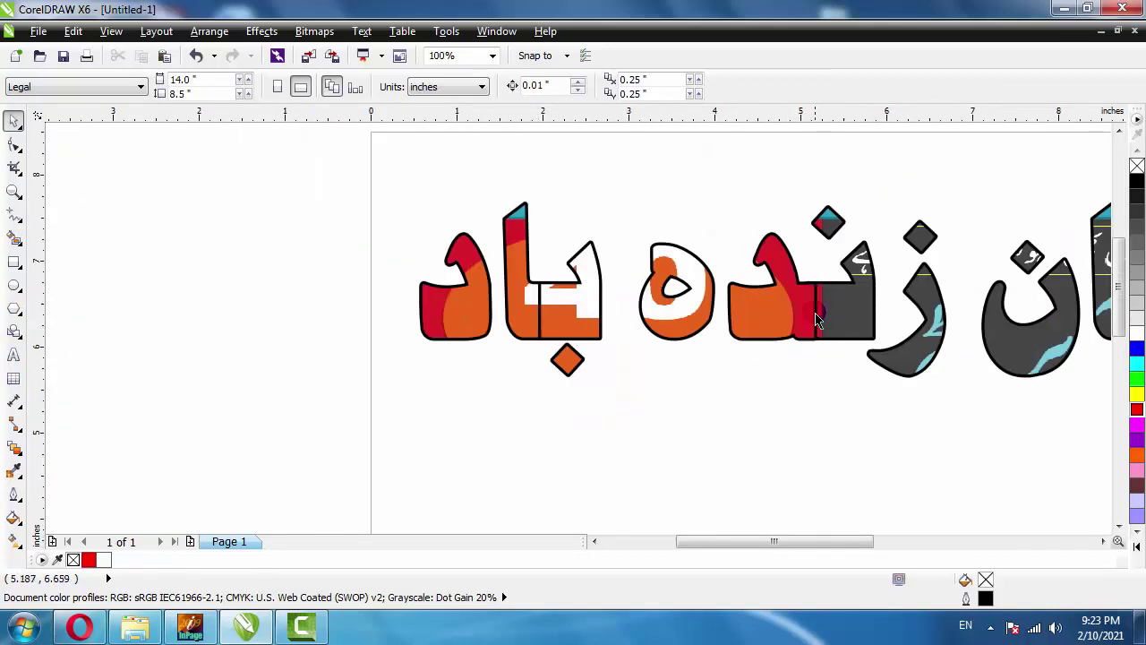
pyautogui.rightClick(900, 360)
pyautogui.press('F4')
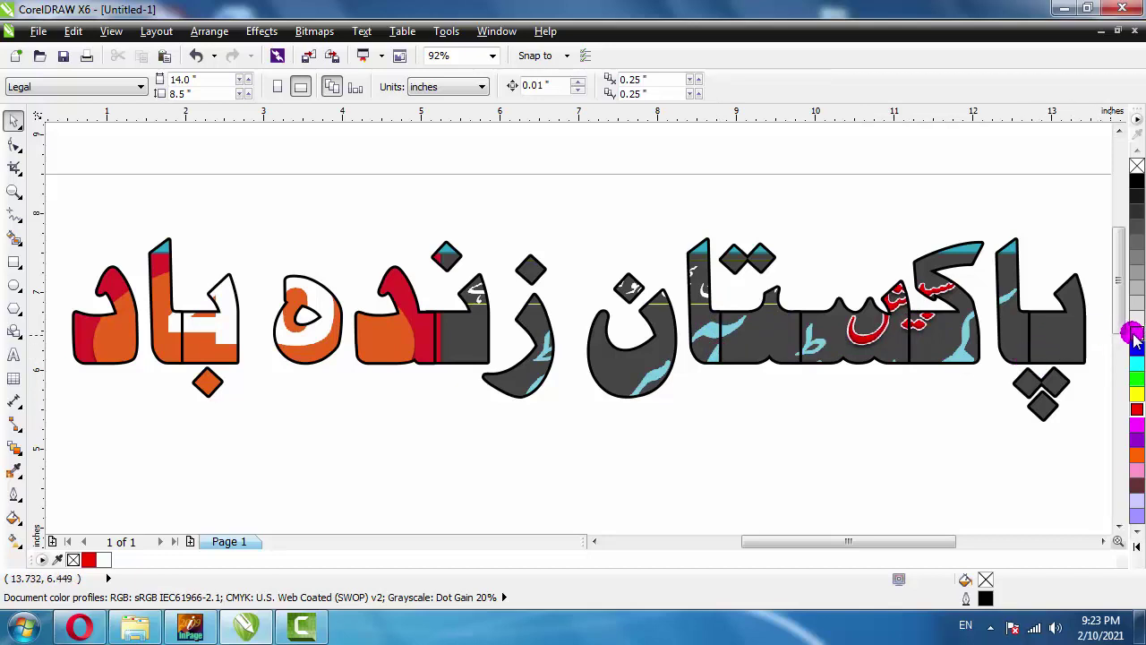
# Try a white outline on the picture-filled lettering group, and undo the outline colour change
pyautogui.moveTo(1138, 339)
pyautogui.mouseDown()
pyautogui.moveTo(913, 334)
pyautogui.moveTo(645, 289)
pyautogui.moveTo(1113, 340)
pyautogui.moveTo(1139, 332)
pyautogui.mouseUp()
pyautogui.press('Escape')
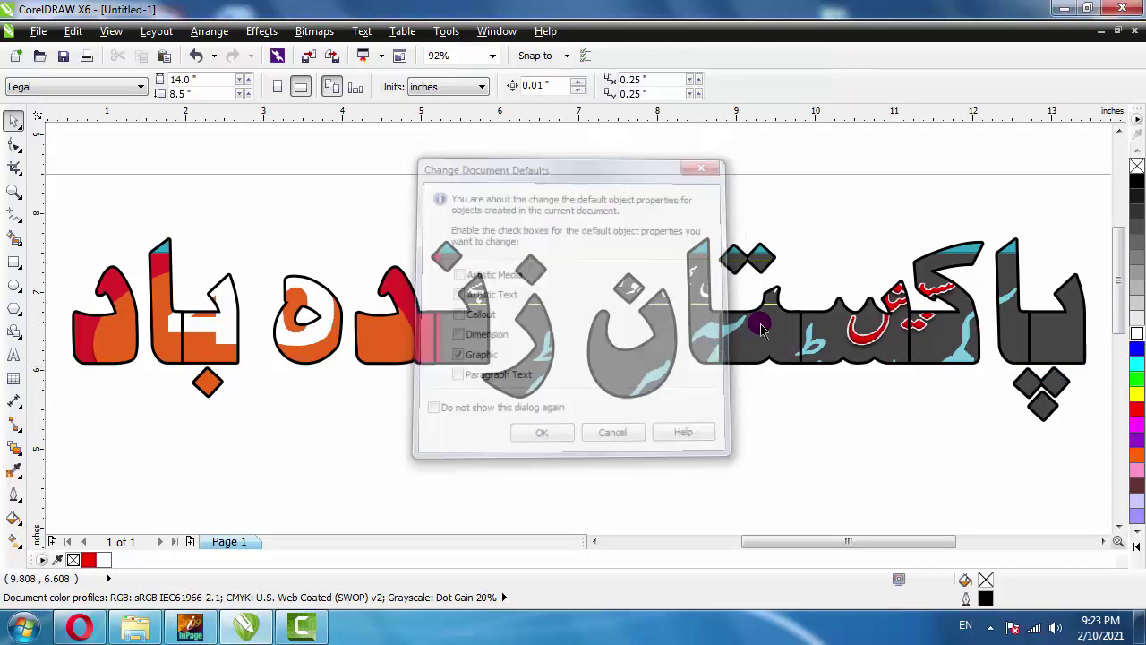
pyautogui.click(696, 251)
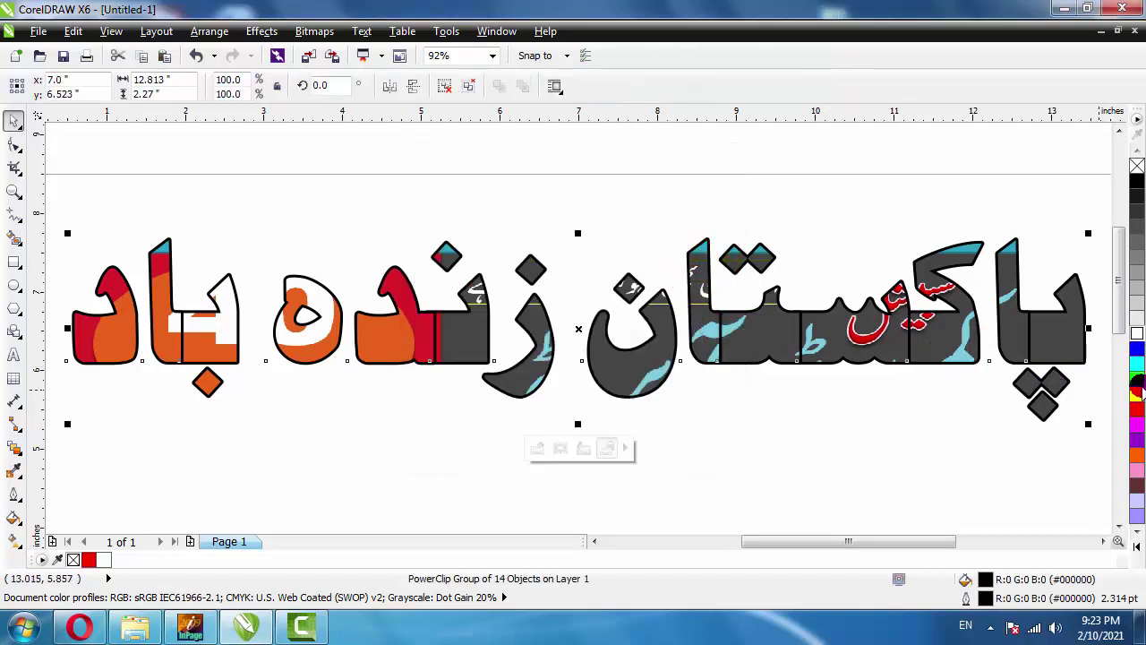
pyautogui.rightClick(1135, 335)
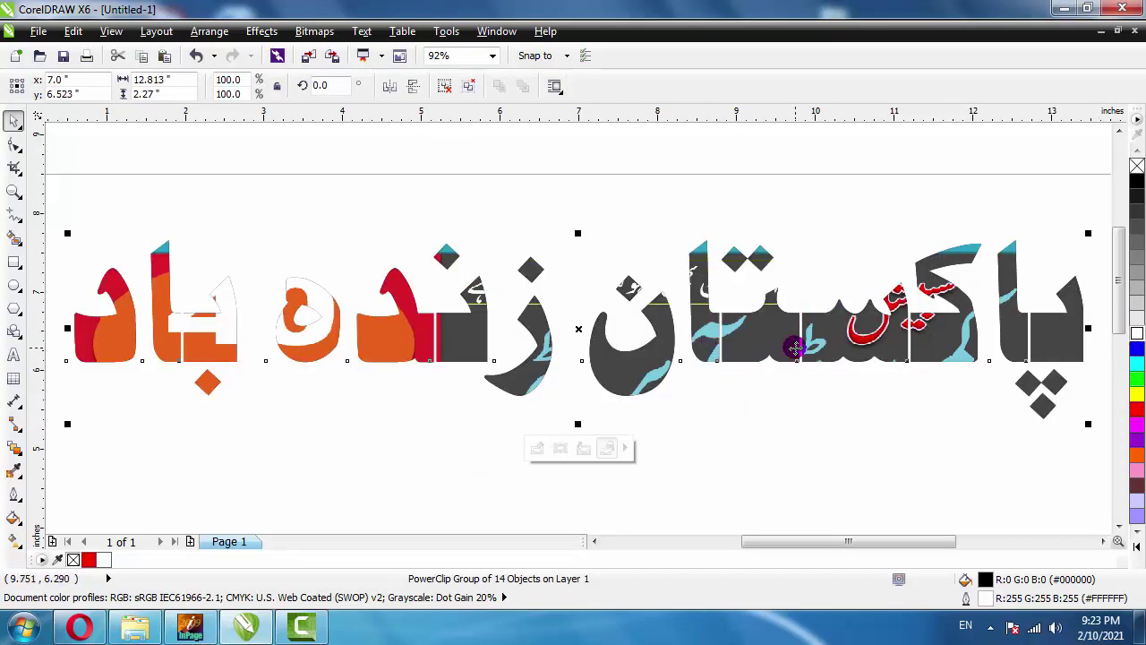
pyautogui.hotkey('ctrl', 'z')
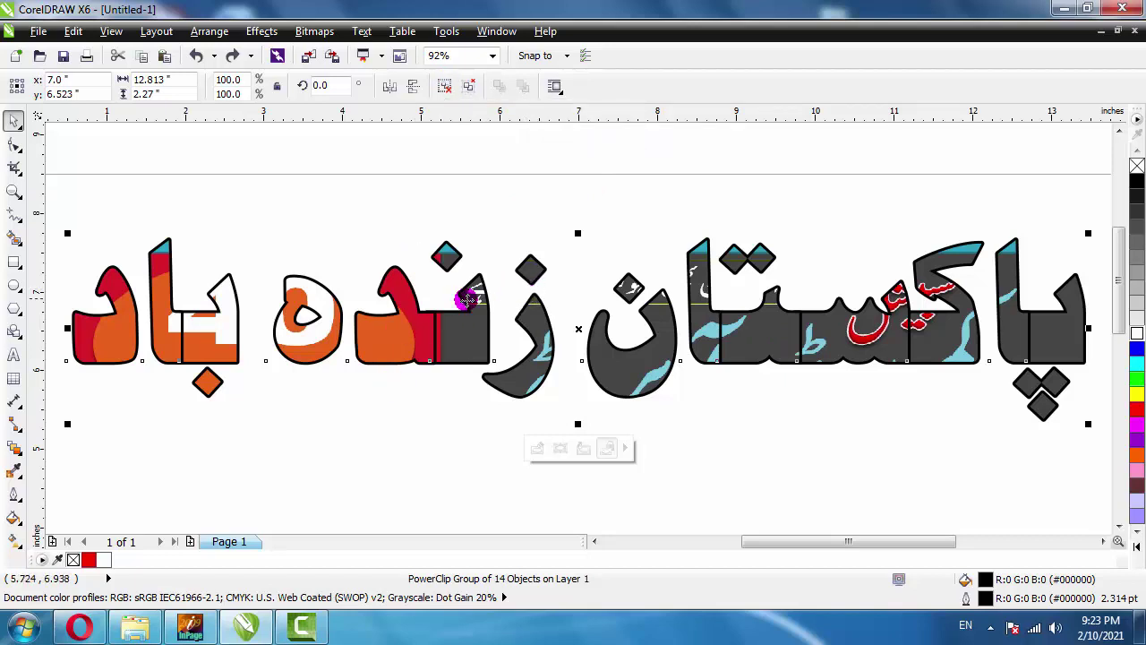
# Ungroup the picture-filled lettering into separate letter objects
pyautogui.click(430, 170)
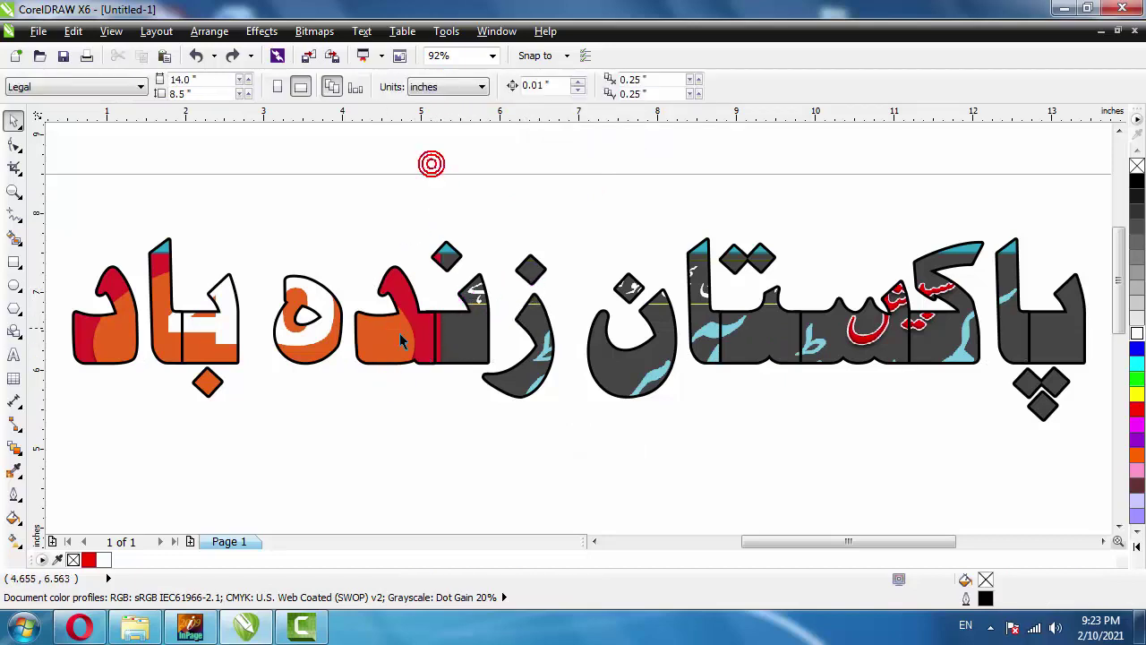
pyautogui.click(400, 333)
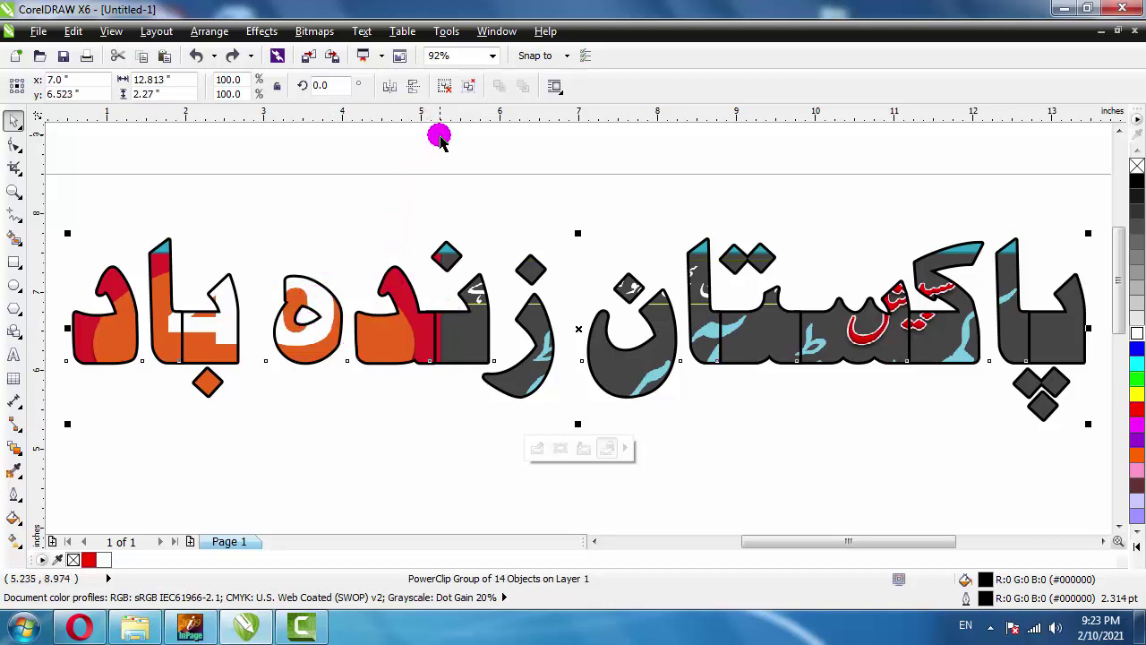
pyautogui.click(444, 86)
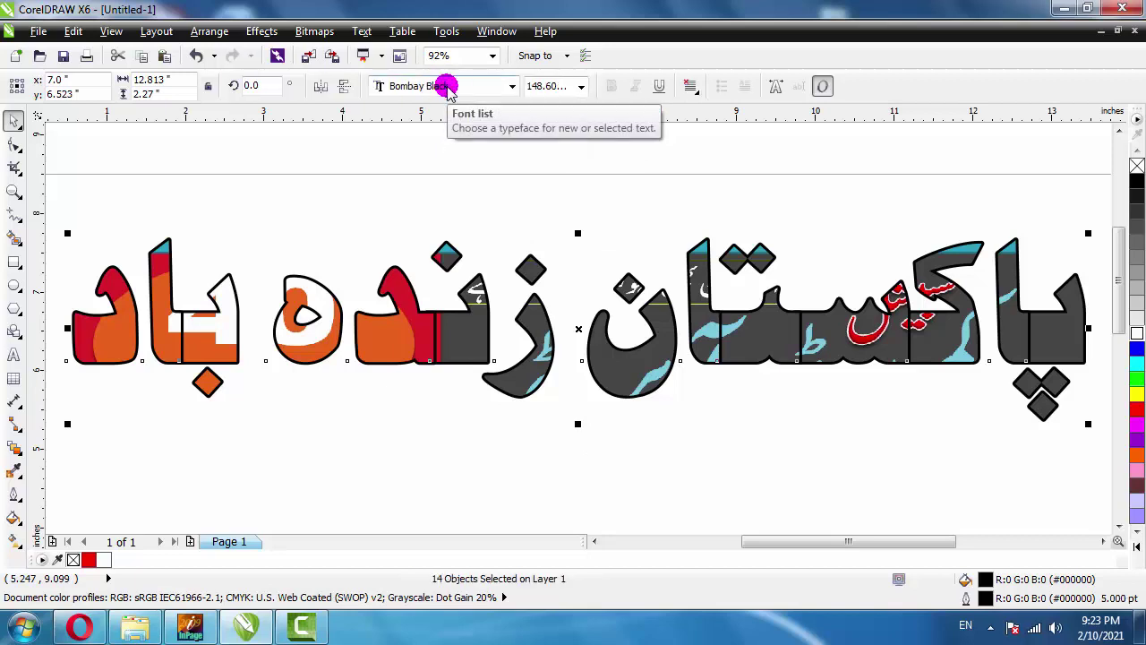
# Try moving a single letter of the middle word below the line of text, and undo the move
pyautogui.click(403, 205)
pyautogui.moveTo(388, 319); pyautogui.dragTo(336, 411)
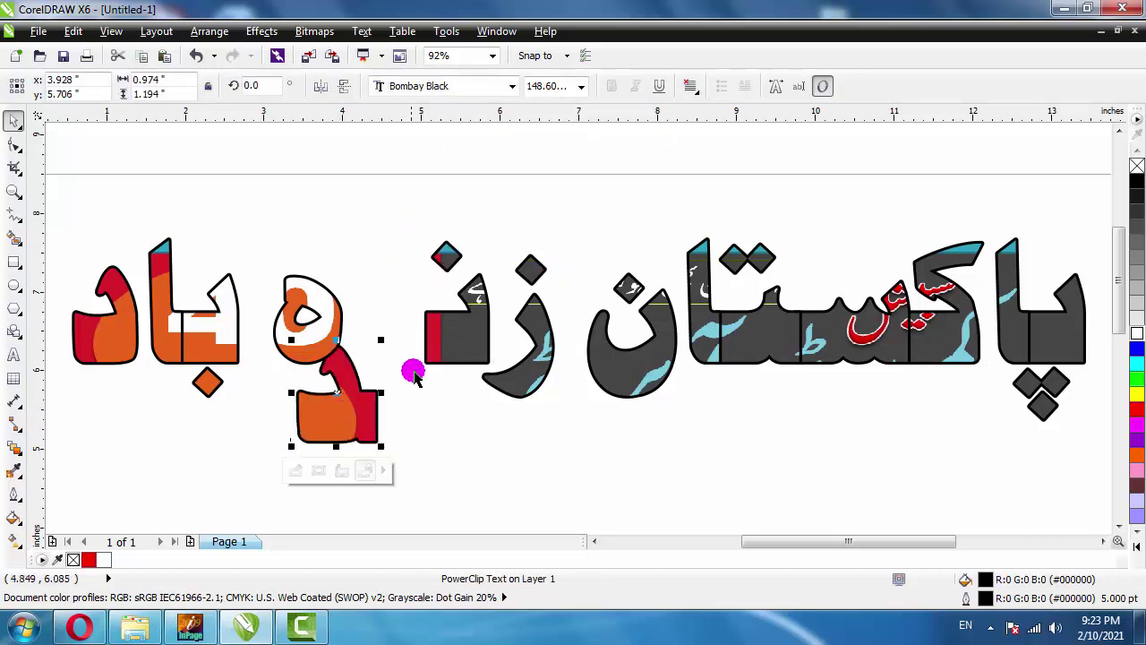
pyautogui.hotkey('ctrl', 'z')
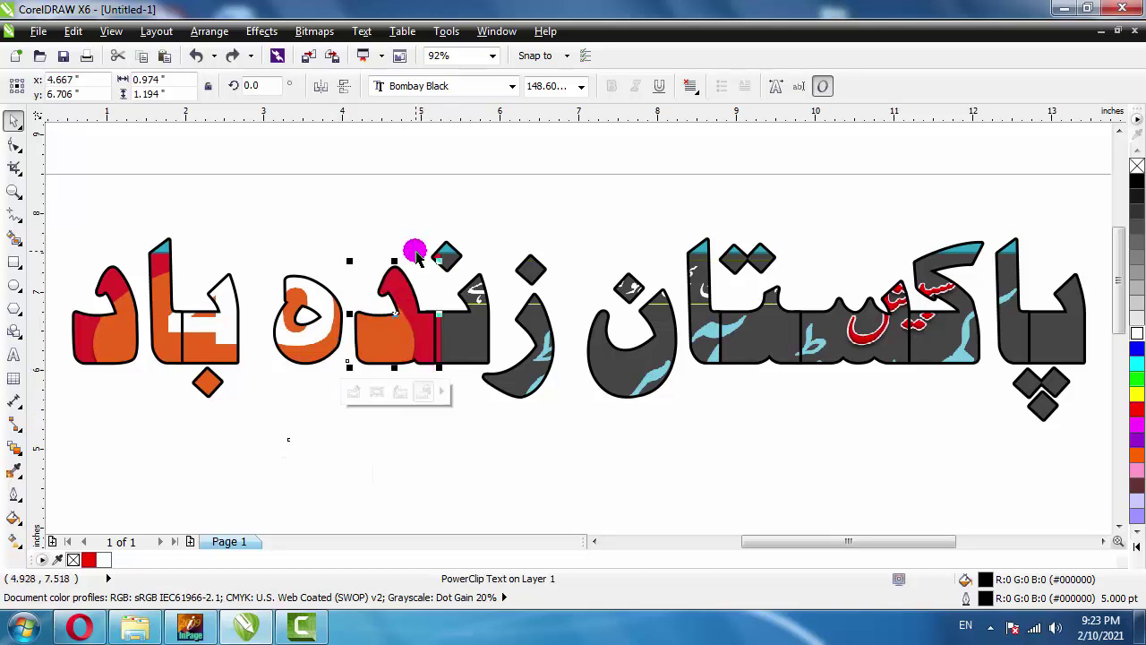
# Select all the separate letters and convert them to curves
pyautogui.scroll(-2, 418, 248)
pyautogui.moveTo(189, 158); pyautogui.dragTo(870, 432)
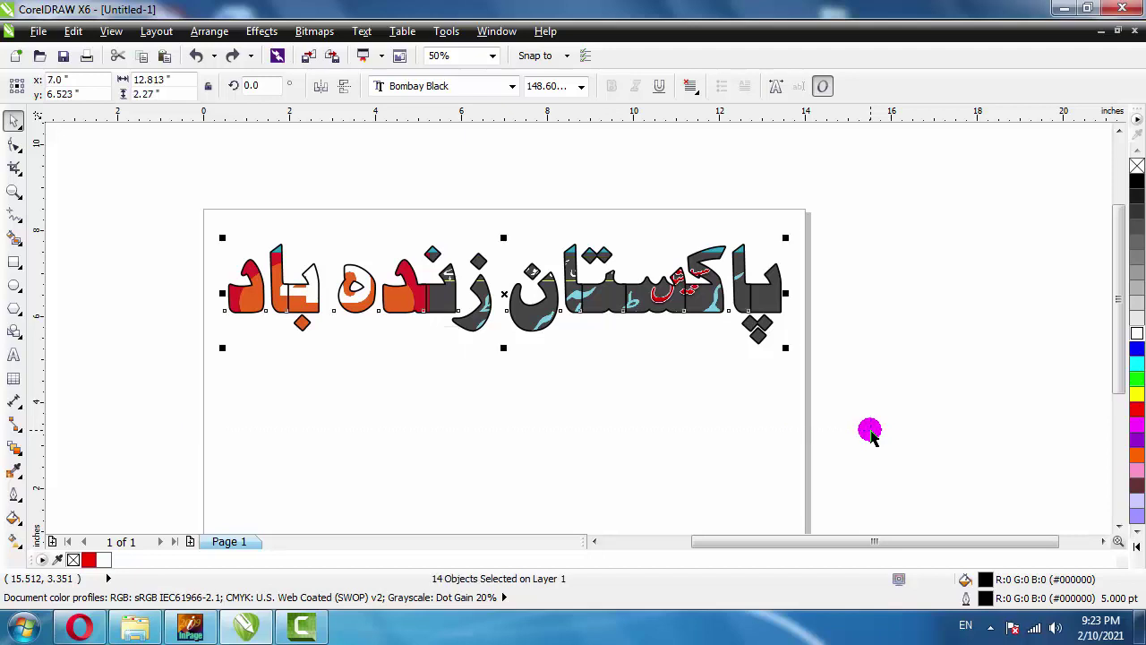
pyautogui.moveTo(923, 159); pyautogui.dragTo(187, 394)
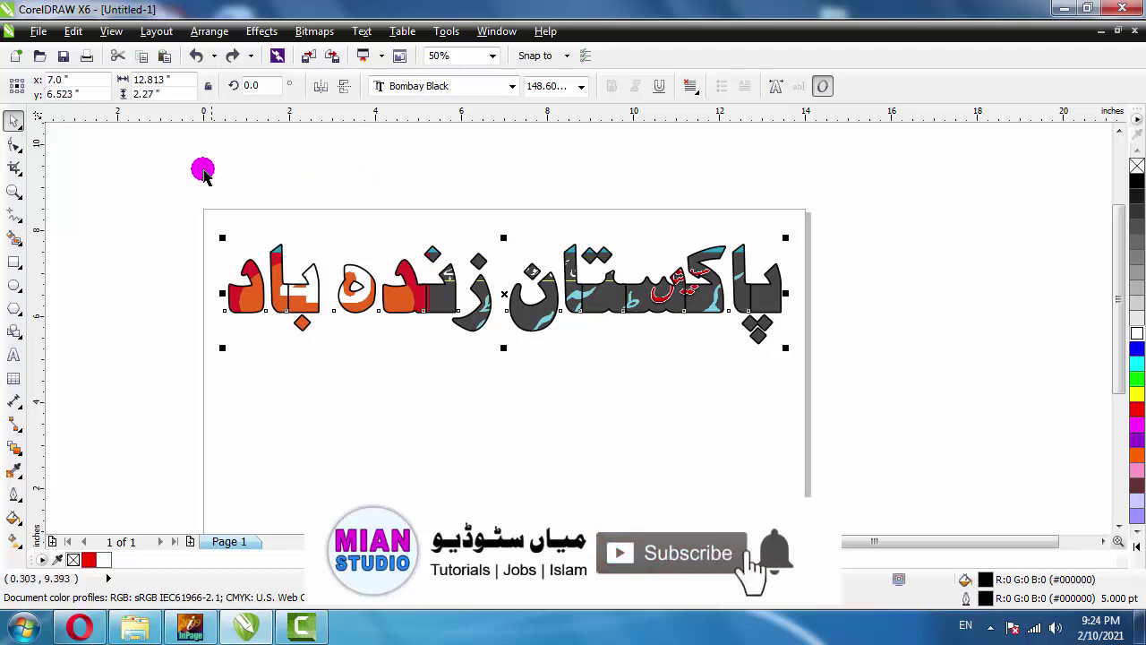
pyautogui.hotkey('ctrl', 'q')
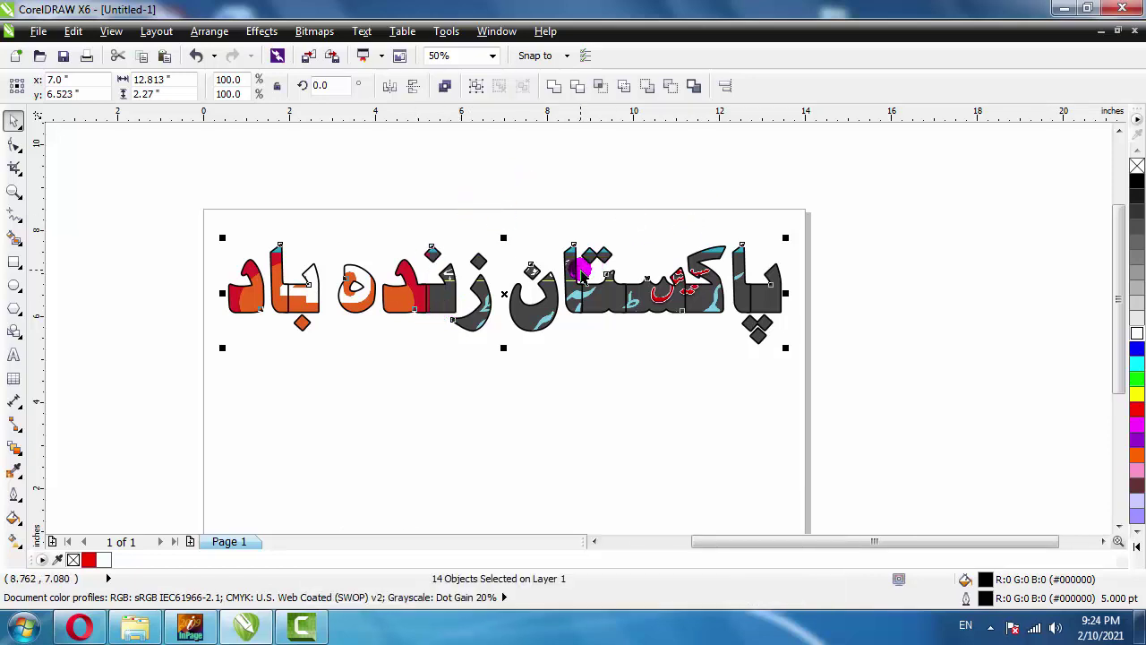
# Move the letters of the word باد closer to the word زندہ, to about x 1.96 inches
pyautogui.scroll(1, 435, 225)
pyautogui.scroll(-2, 346, 263)
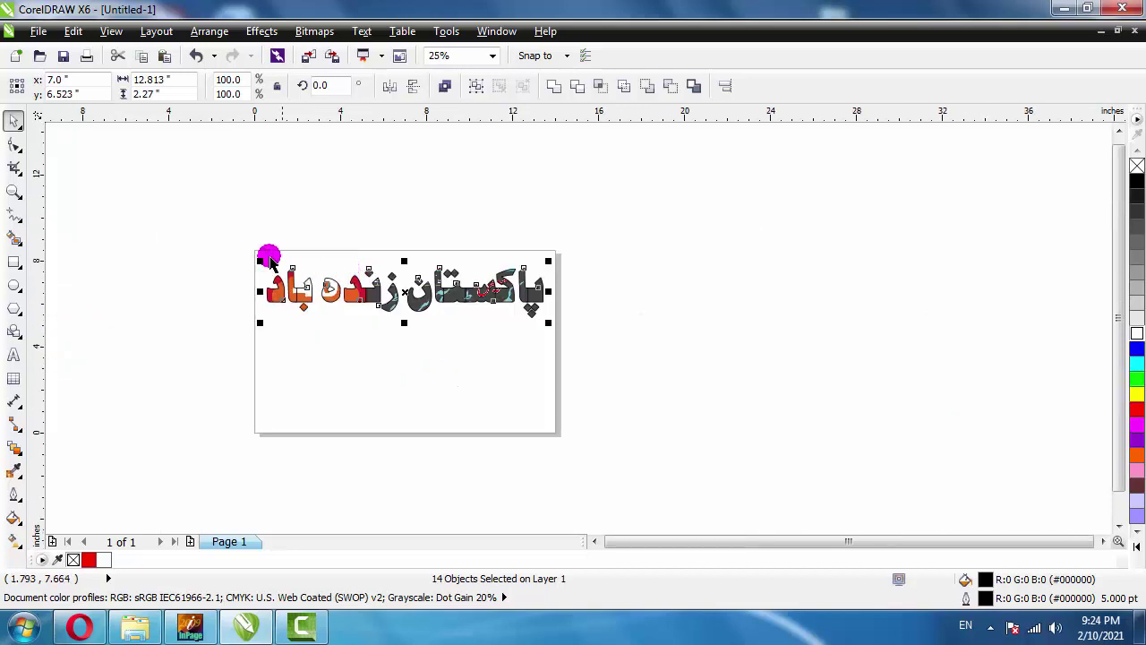
pyautogui.scroll(2, 252, 234)
pyautogui.scroll(-1, 493, 402)
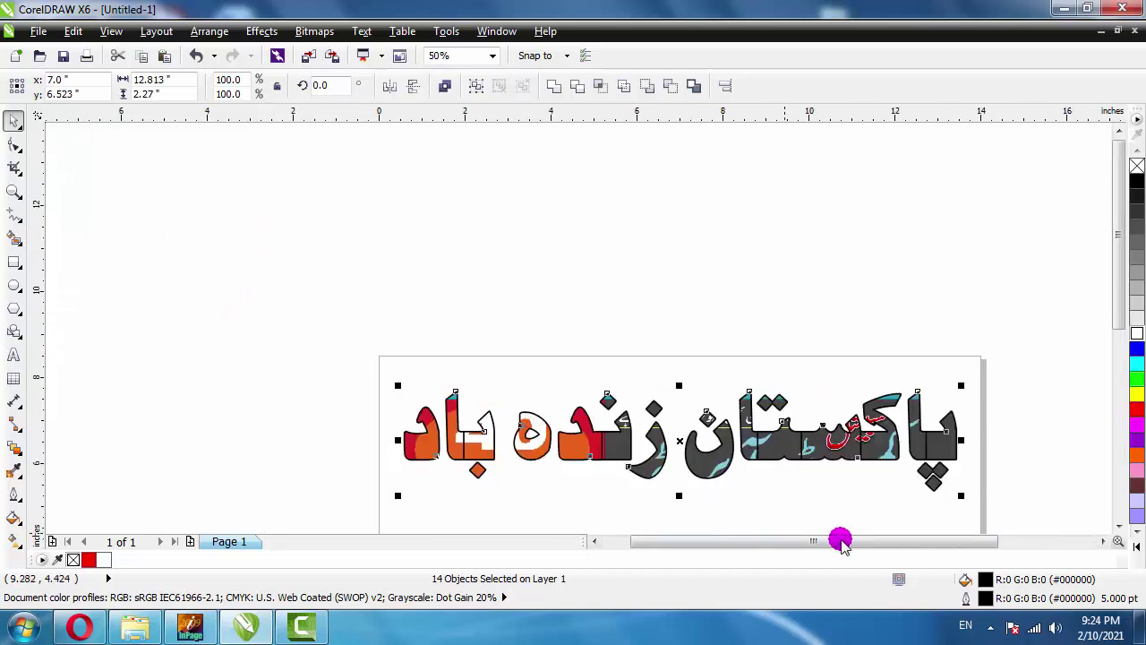
pyautogui.click(333, 310)
pyautogui.moveTo(318, 327); pyautogui.dragTo(511, 455)
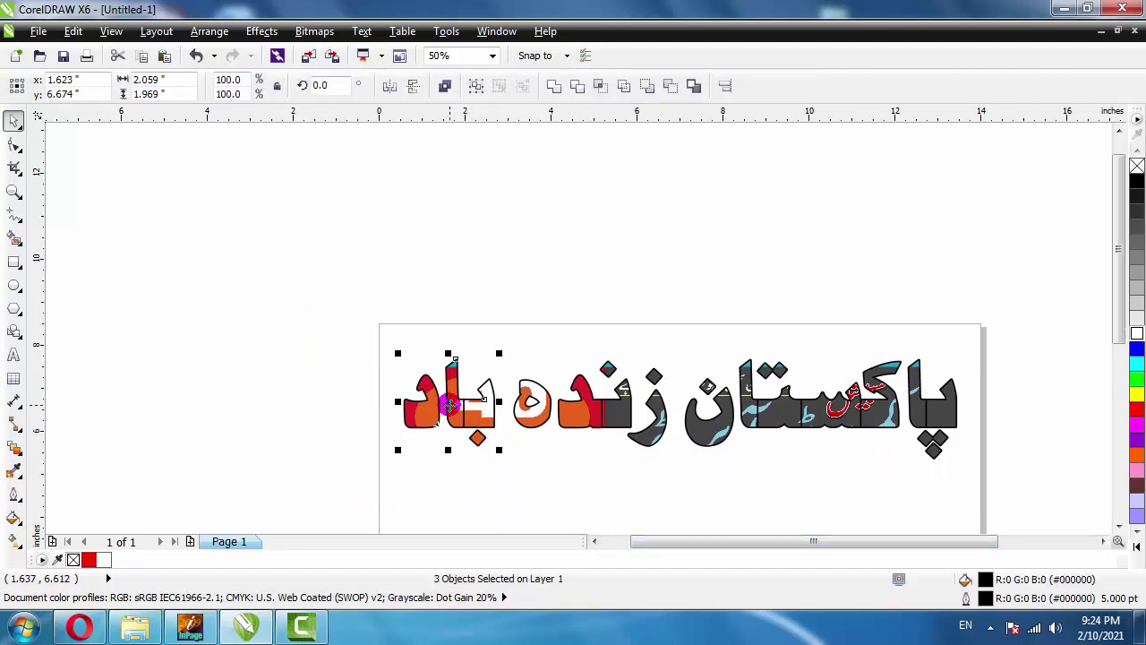
pyautogui.moveTo(451, 404)
pyautogui.mouseDown()
pyautogui.moveTo(474, 405)
pyautogui.moveTo(464, 405)
pyautogui.mouseUp()
# Move the words زندہ باد together closer to پاکستان, to about x 4.1 inches, and deselect them
pyautogui.moveTo(374, 302); pyautogui.dragTo(598, 504)
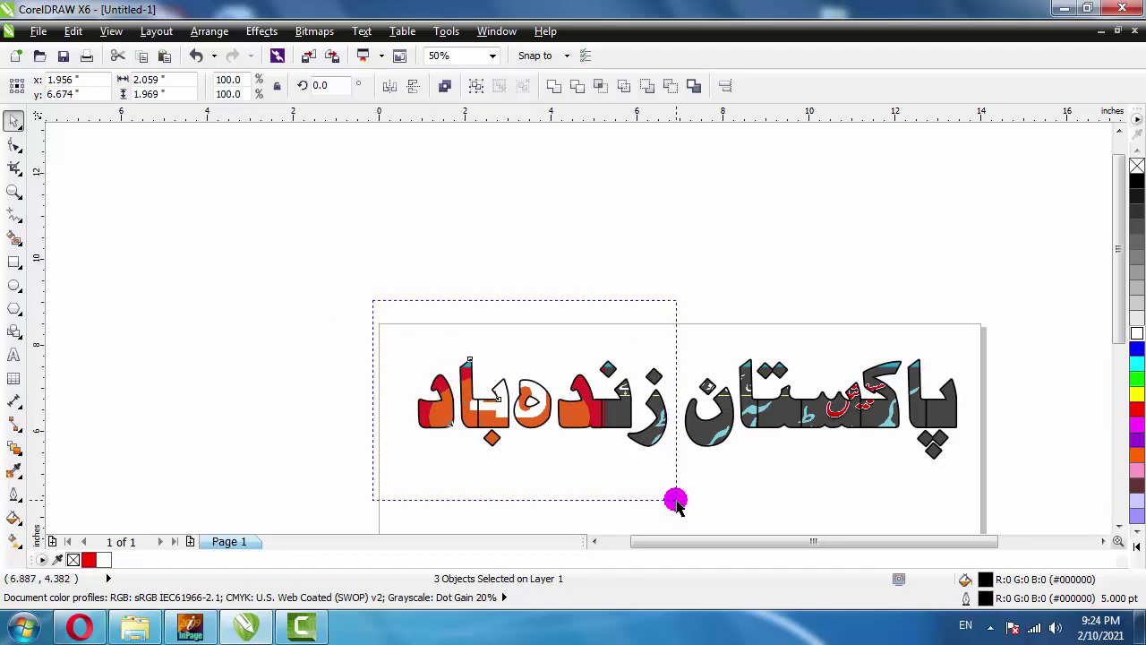
pyautogui.moveTo(676, 503); pyautogui.dragTo(671, 499)
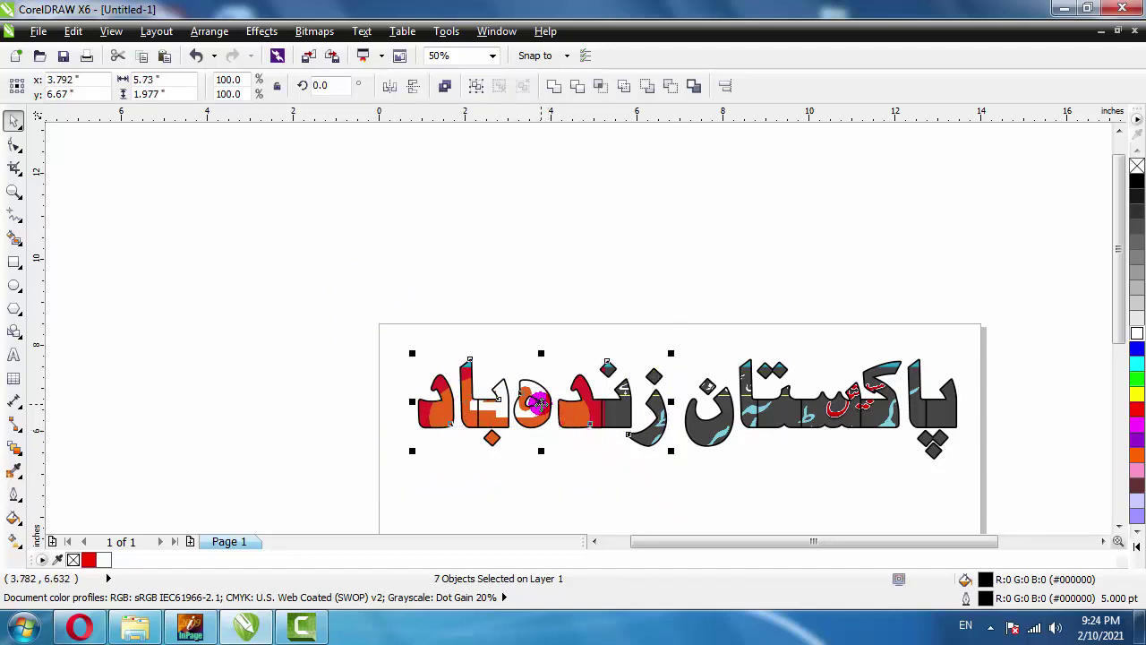
pyautogui.moveTo(537, 404); pyautogui.dragTo(552, 405)
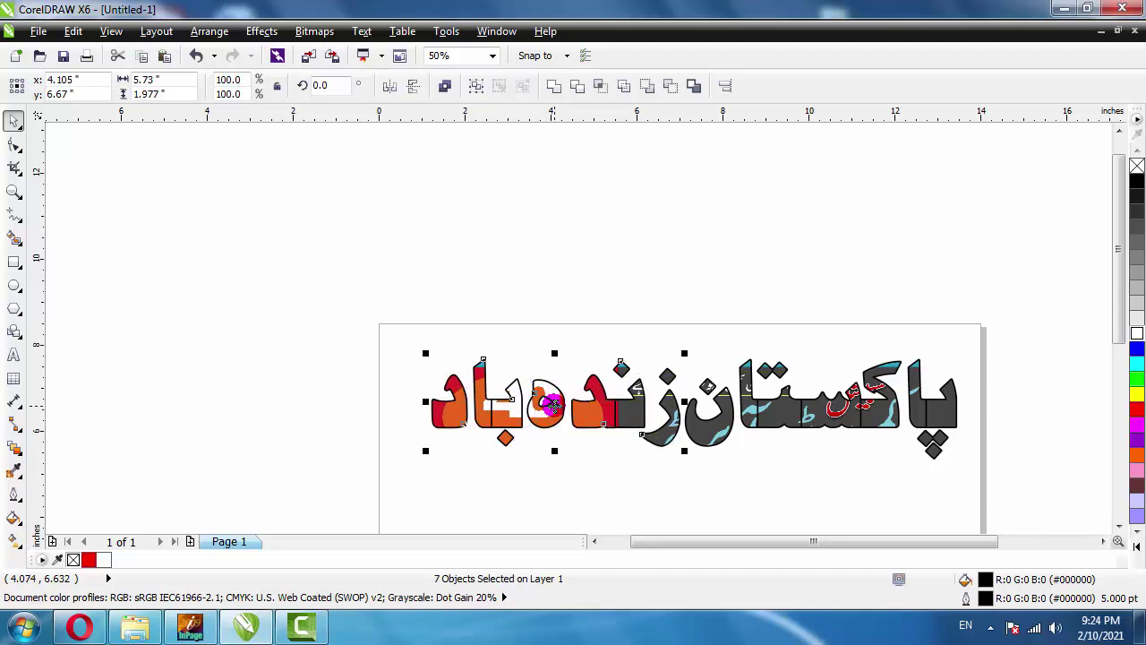
pyautogui.click(332, 300)
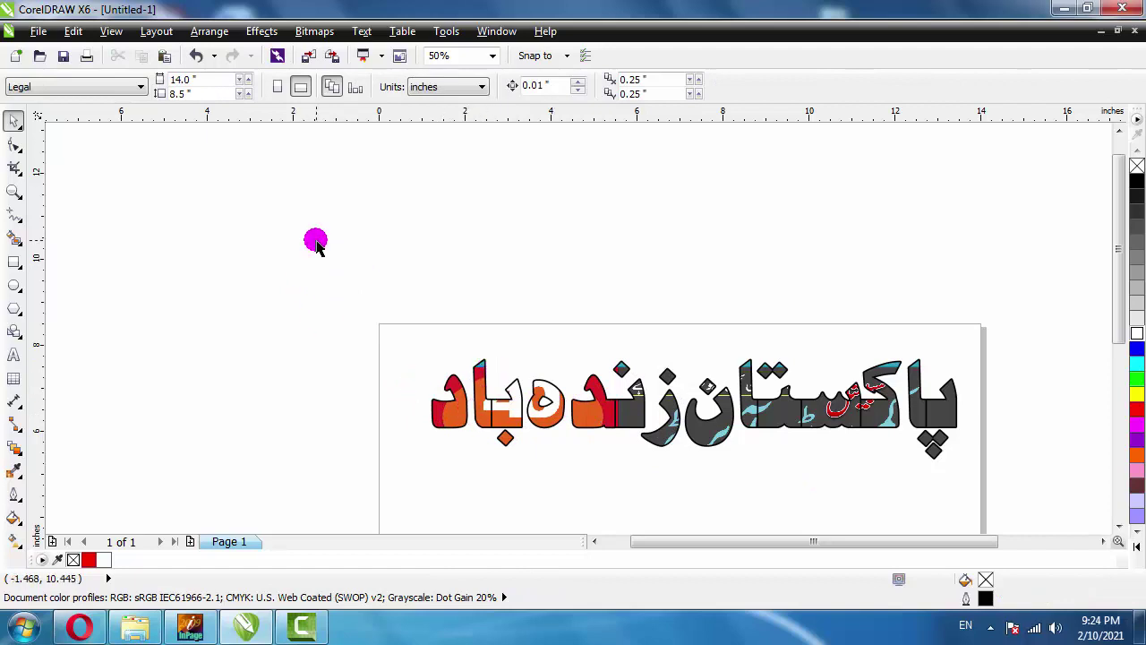
# Try pulling two joined letter pieces out of the word باد, and undo both moves
pyautogui.moveTo(310, 263); pyautogui.dragTo(1041, 480)
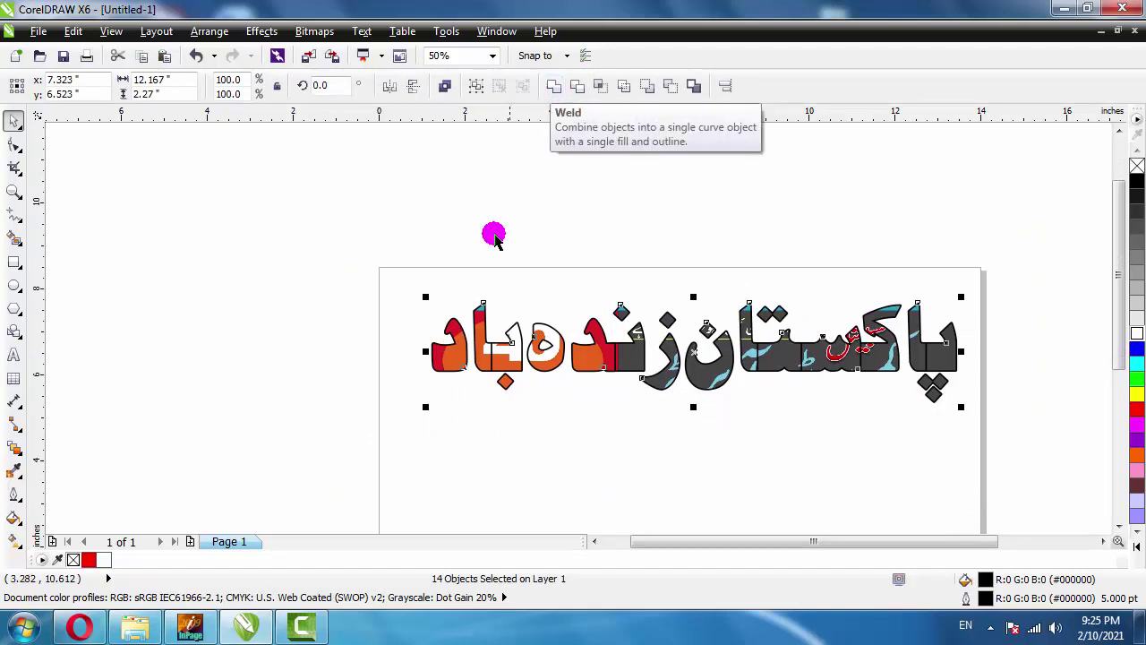
pyautogui.click(472, 419)
pyautogui.moveTo(482, 363); pyautogui.dragTo(245, 300)
pyautogui.moveTo(505, 356); pyautogui.dragTo(422, 421)
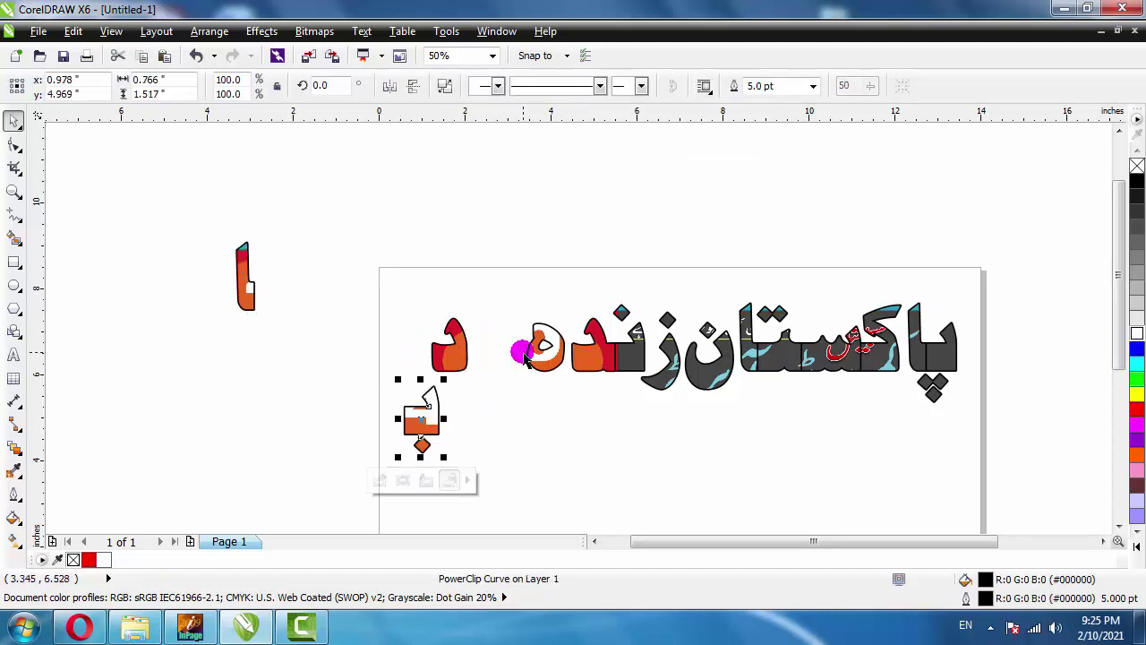
pyautogui.hotkey('ctrl', 'z')
pyautogui.hotkey('ctrl', 'z')
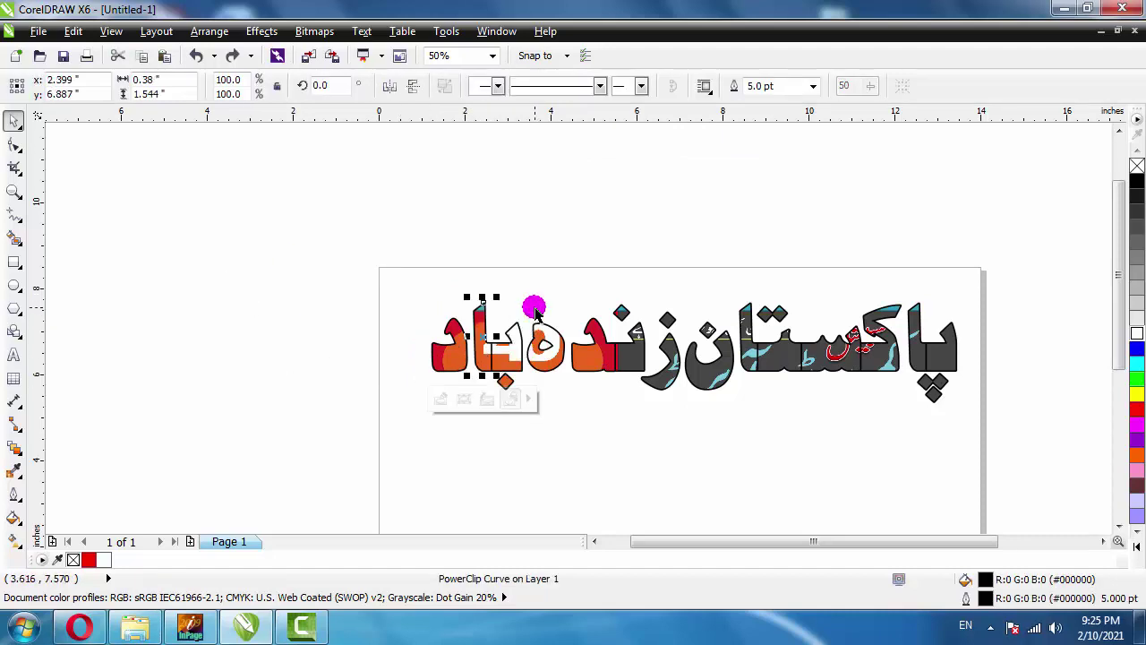
# Weld all the letter curves into a single object and deselect it
pyautogui.moveTo(385, 215); pyautogui.dragTo(997, 475)
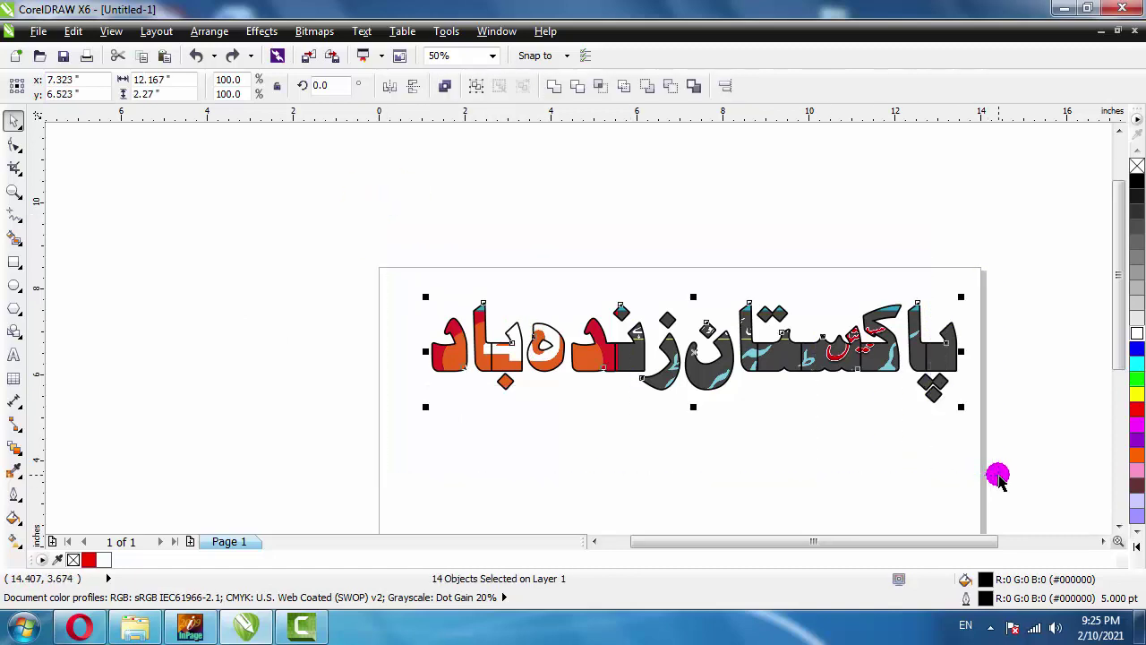
pyautogui.click(554, 85)
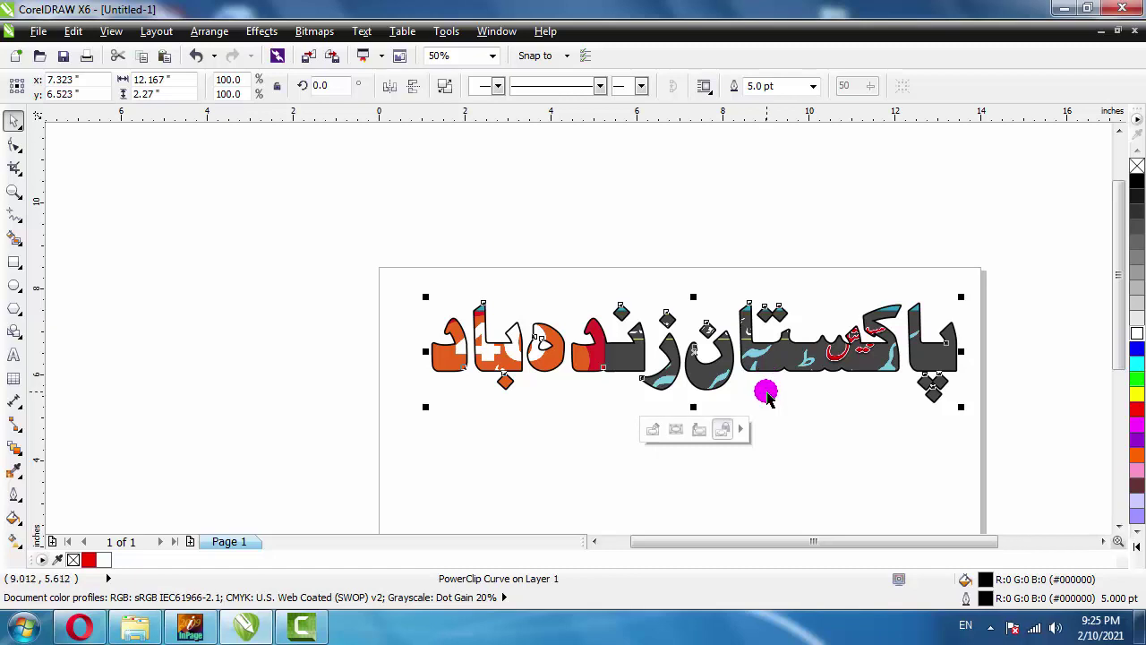
pyautogui.click(532, 424)
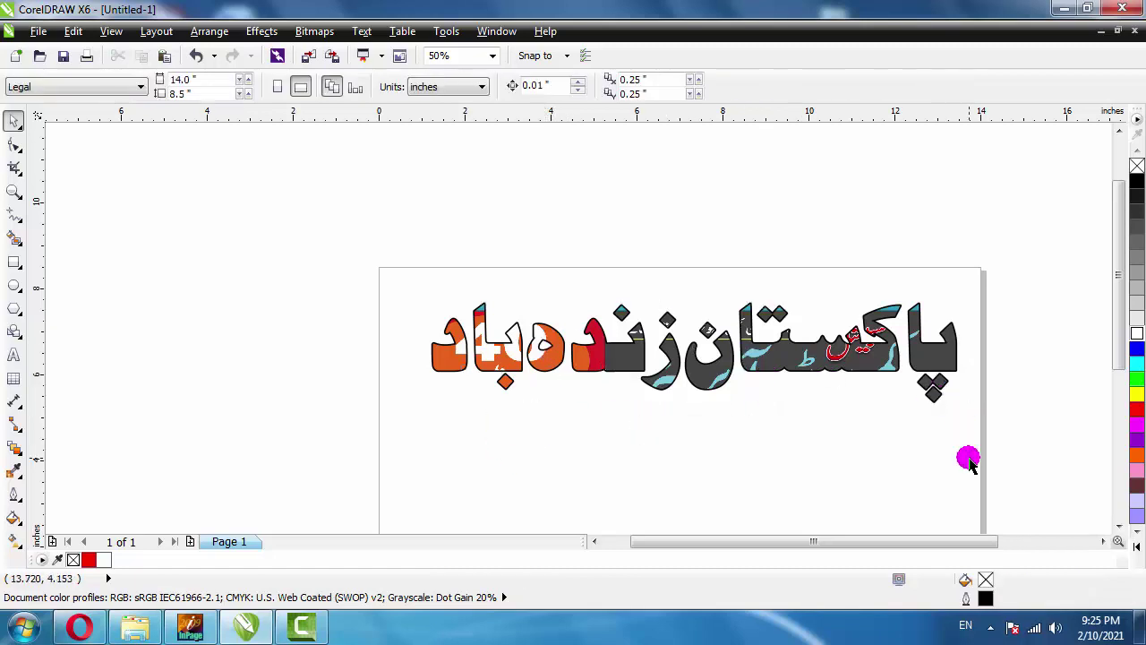
# Edit the PowerClip contents of the welded lettering and move the picture to about x 7.03, y 5.41 inches
pyautogui.scroll(1, 967, 458)
pyautogui.scroll(-1, 895, 428)
pyautogui.scroll(1, 893, 422)
pyautogui.scroll(-1, 847, 422)
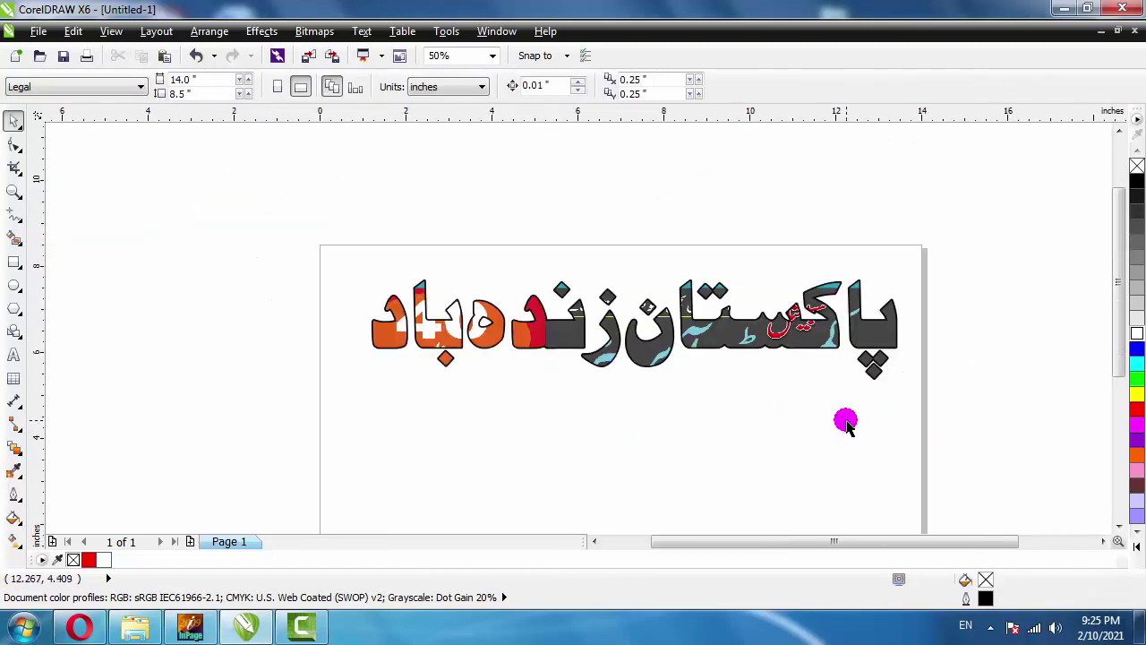
pyautogui.scroll(1, 796, 434)
pyautogui.scroll(-1, 796, 434)
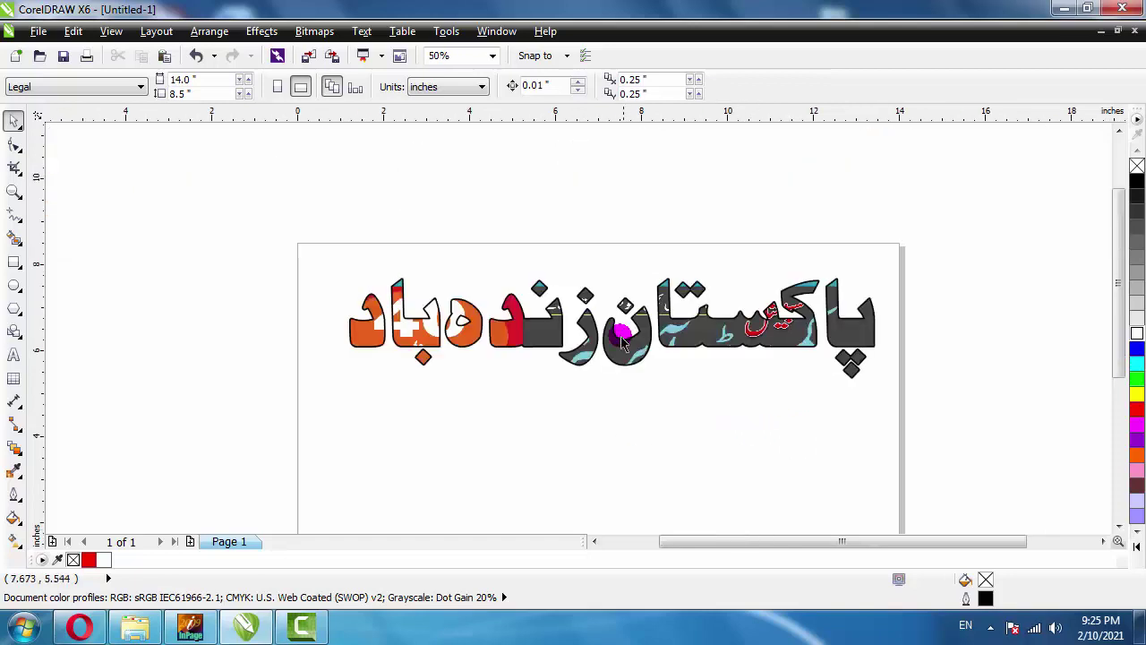
pyautogui.rightClick(528, 333)
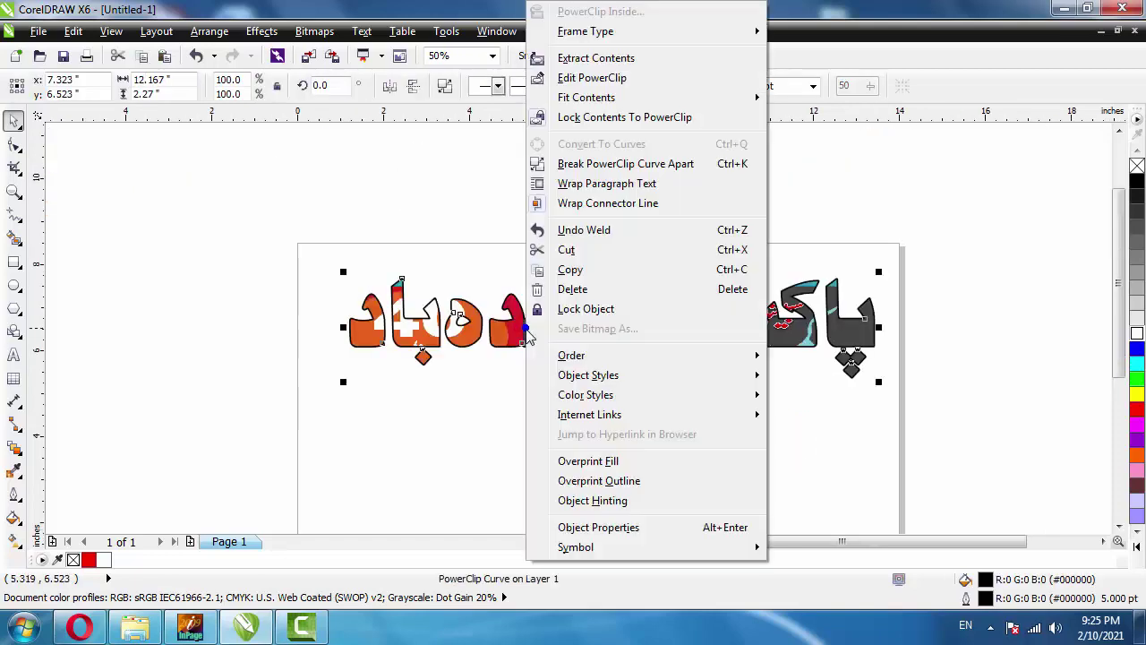
pyautogui.click(583, 79)
pyautogui.moveTo(635, 246); pyautogui.dragTo(660, 258)
pyautogui.moveTo(762, 285); pyautogui.dragTo(771, 294)
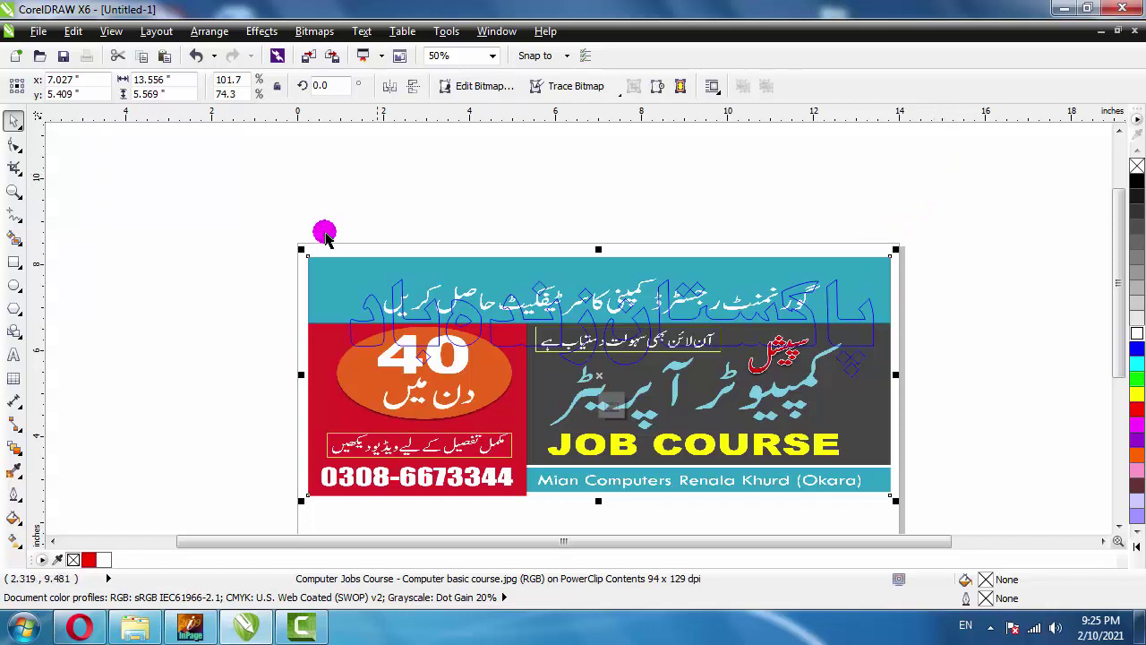
# Finish editing the PowerClip contents, deselect the welded lettering and check the repositioned picture fill
pyautogui.keyDown('ctrl'); pyautogui.click(202, 240); pyautogui.keyUp('ctrl')
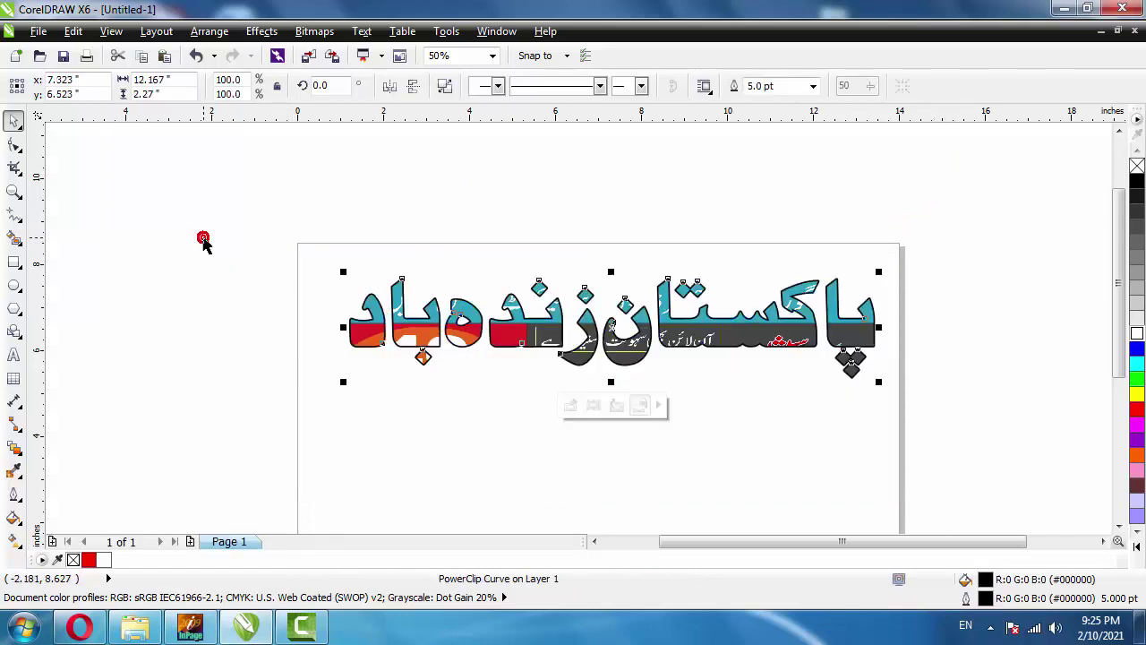
pyautogui.click(717, 401)
pyautogui.click(1012, 287)
pyautogui.scroll(2, 768, 384)
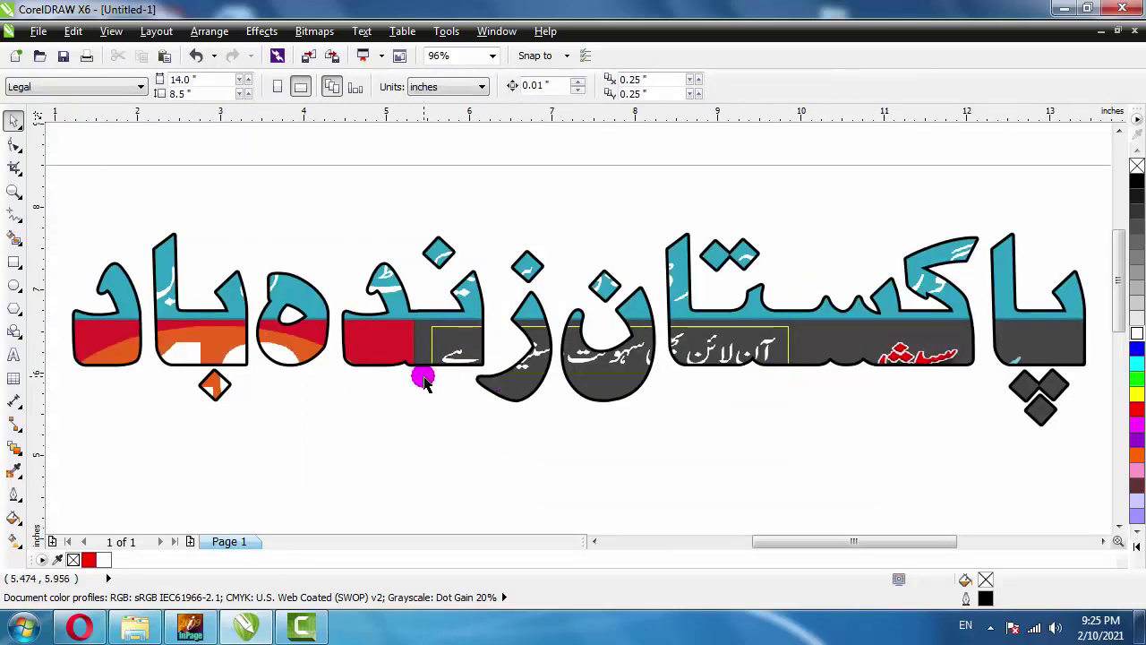
pyautogui.scroll(-2, 421, 379)
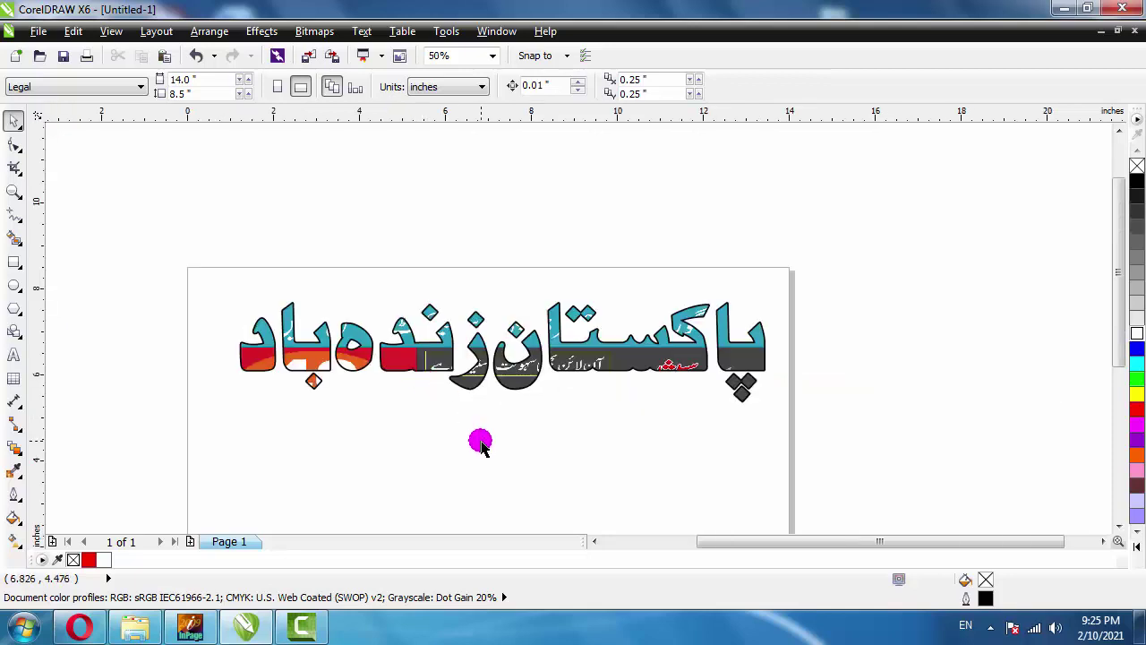
# Add the artistic text "IMAGE INTO TEXT" below the Urdu lettering and select it as an object
pyautogui.click(15, 355)
pyautogui.click(281, 453)
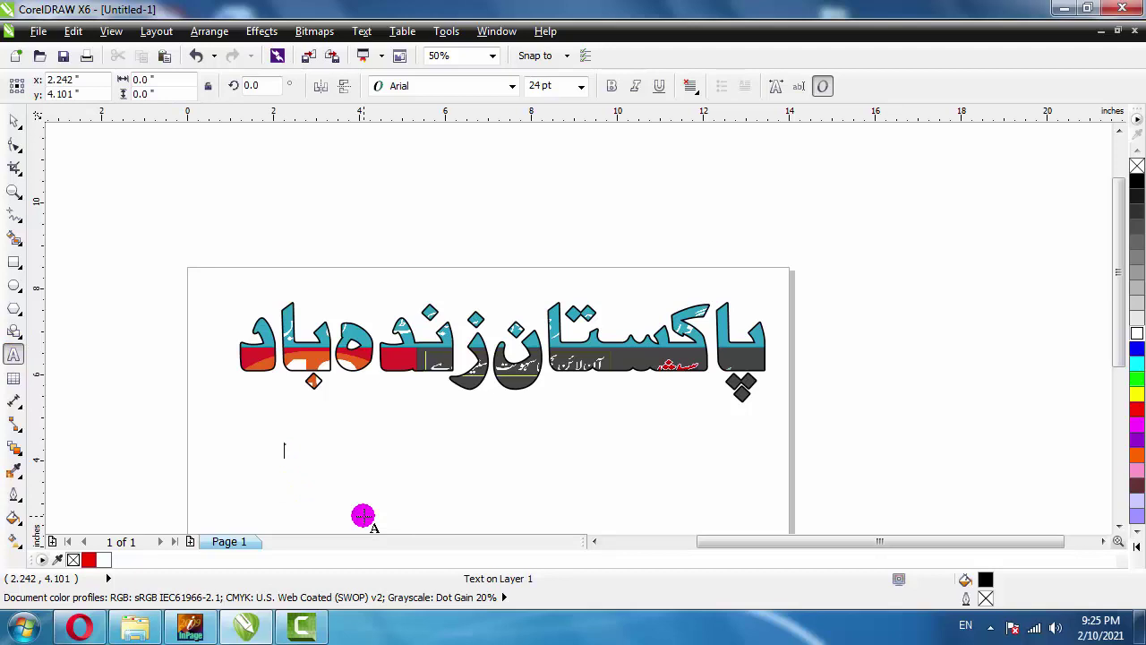
pyautogui.write('i')
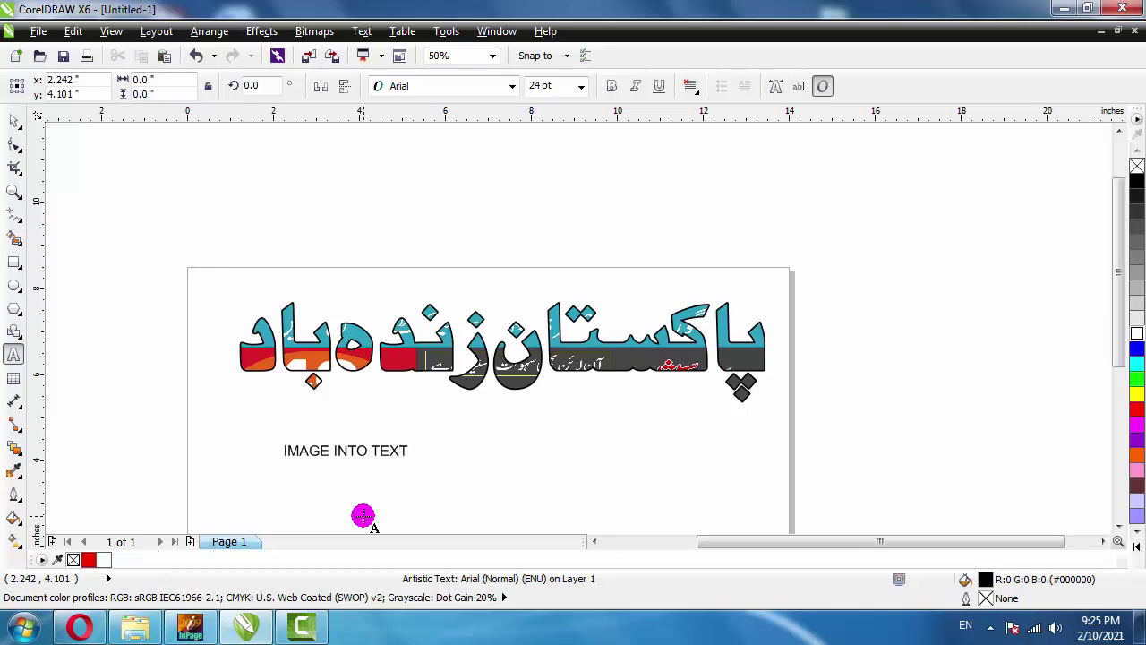
pyautogui.hotkey('ctrl', 'space')
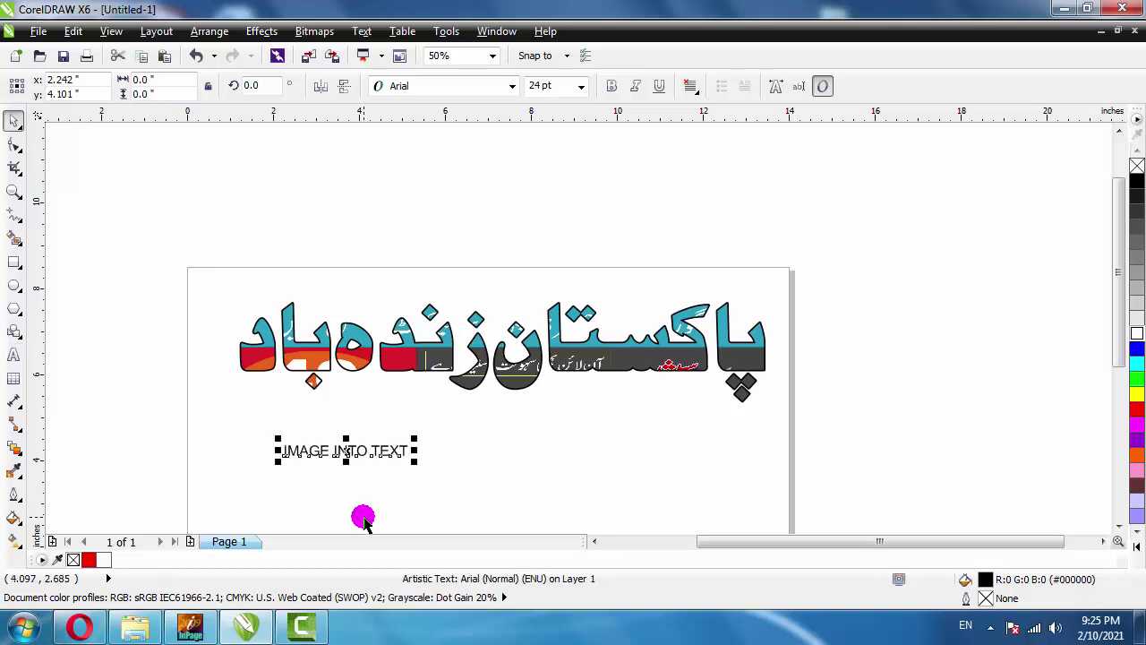
# Set the font of the "IMAGE INTO TEXT" line to Impact
pyautogui.click(513, 85)
pyautogui.click(468, 85)
pyautogui.click(463, 85)
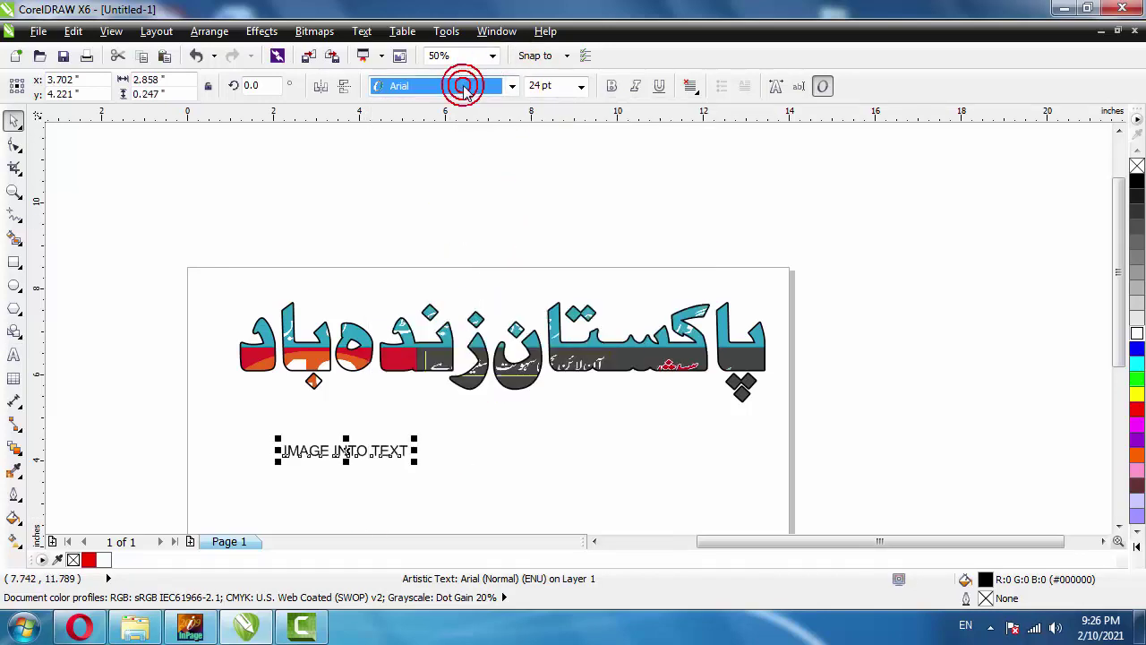
pyautogui.press('Down')
pyautogui.press('Down')
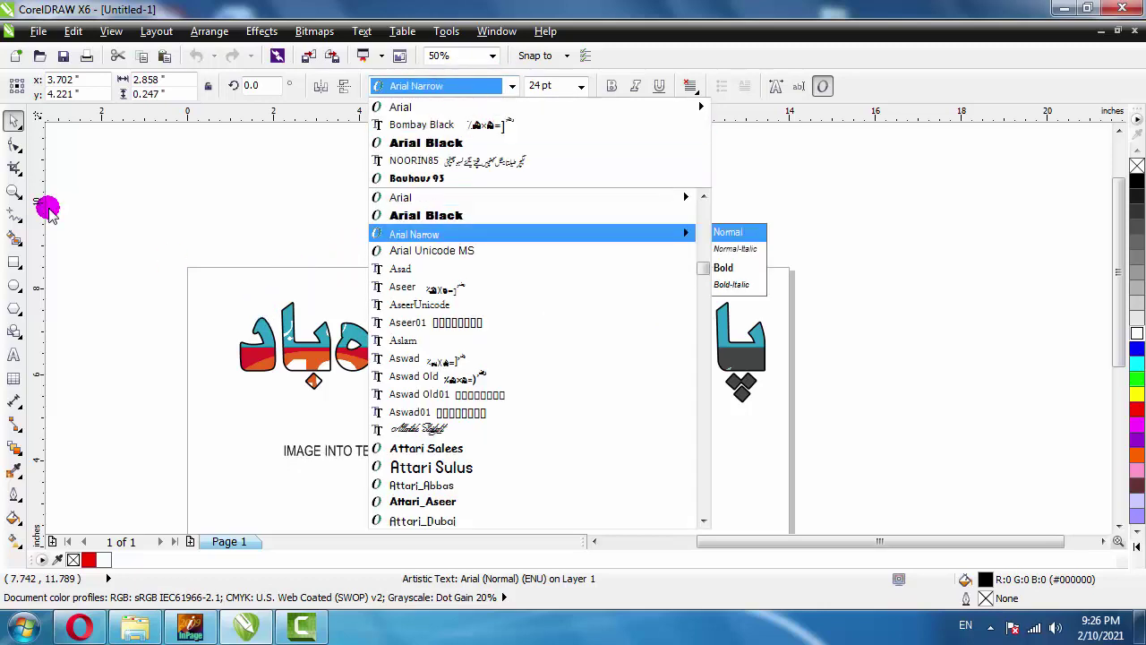
pyautogui.write('Impact')
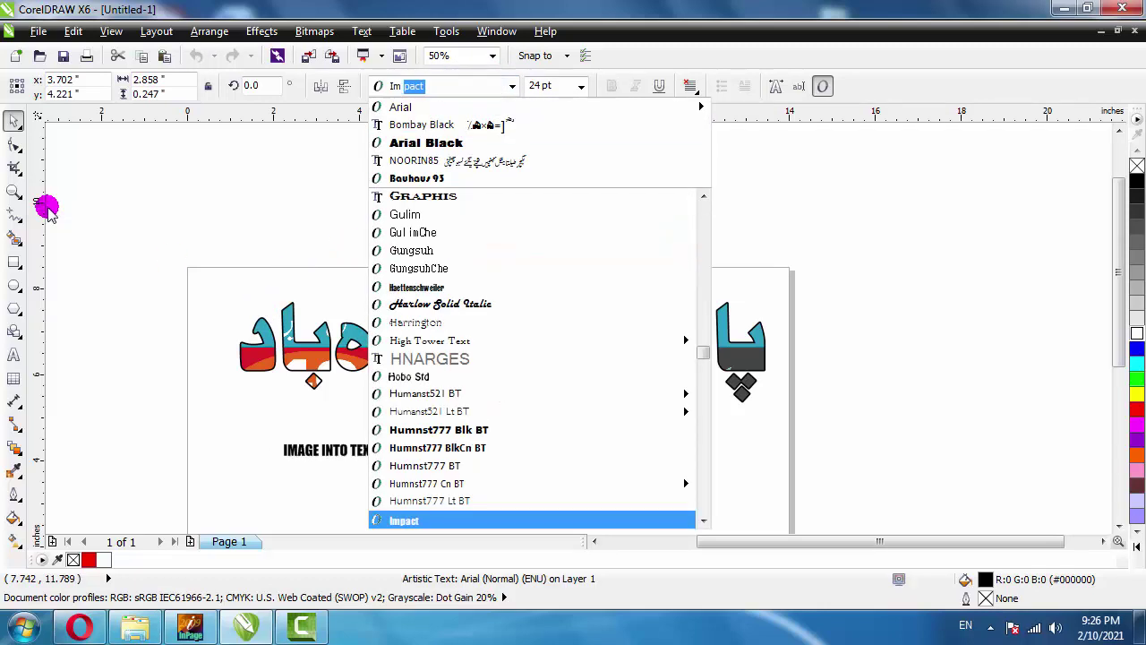
pyautogui.press('Return')
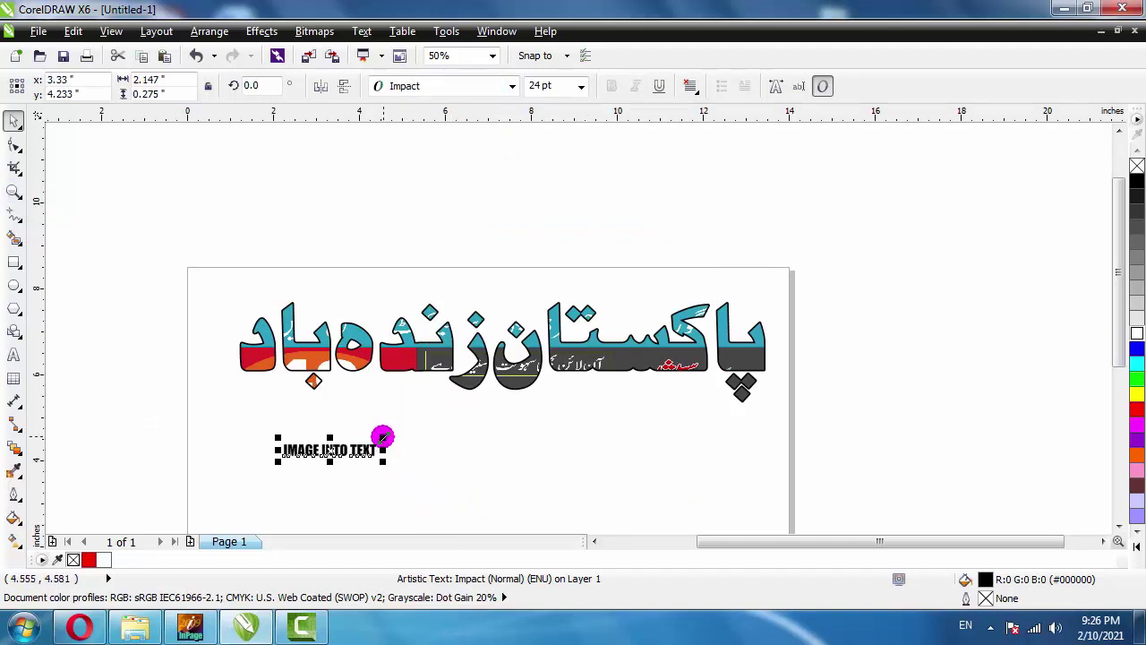
# Enlarge the English text to about 12.47 by 1.22 inches and position it directly beneath the Urdu lettering
pyautogui.moveTo(382, 437); pyautogui.dragTo(814, 383)
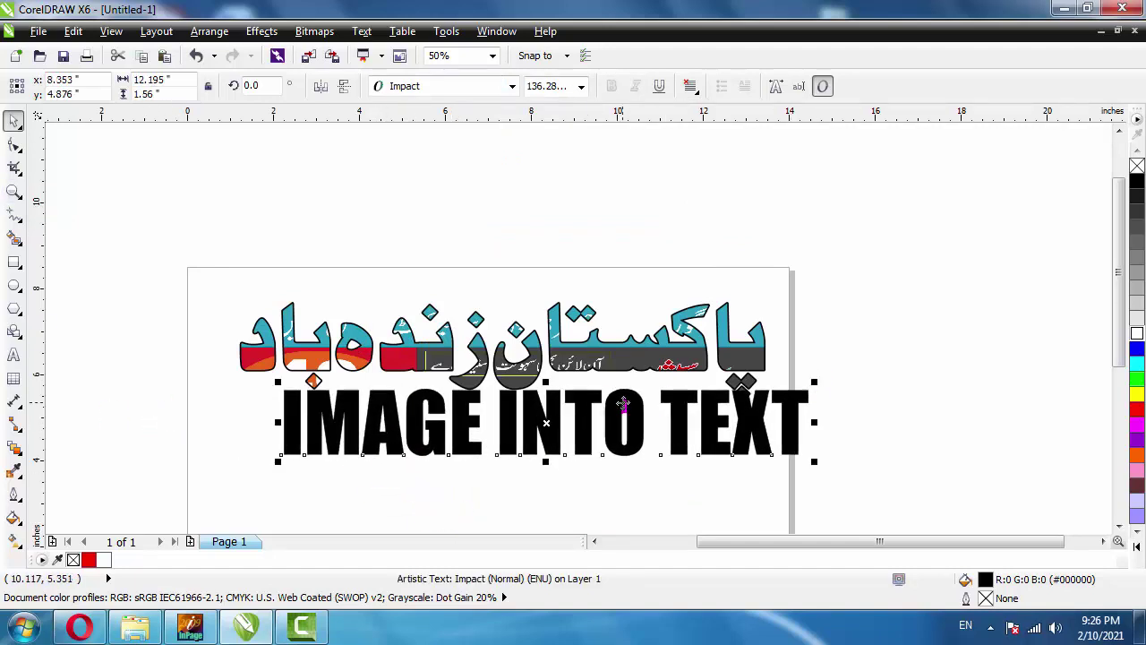
pyautogui.moveTo(524, 408); pyautogui.dragTo(484, 419)
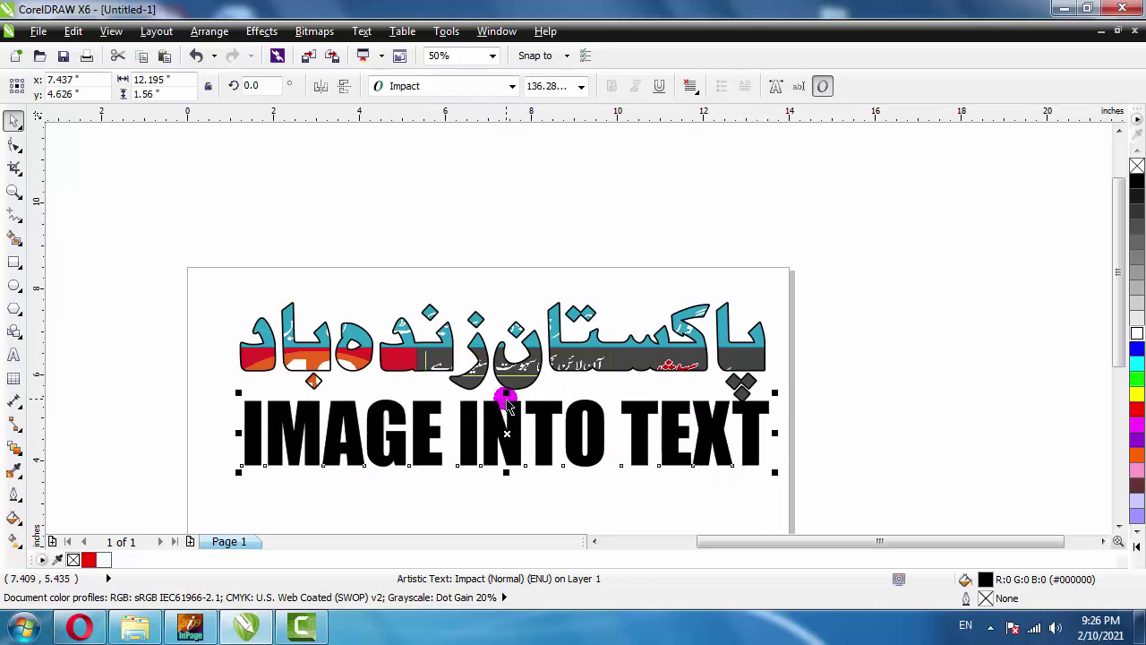
pyautogui.moveTo(506, 392); pyautogui.dragTo(504, 409)
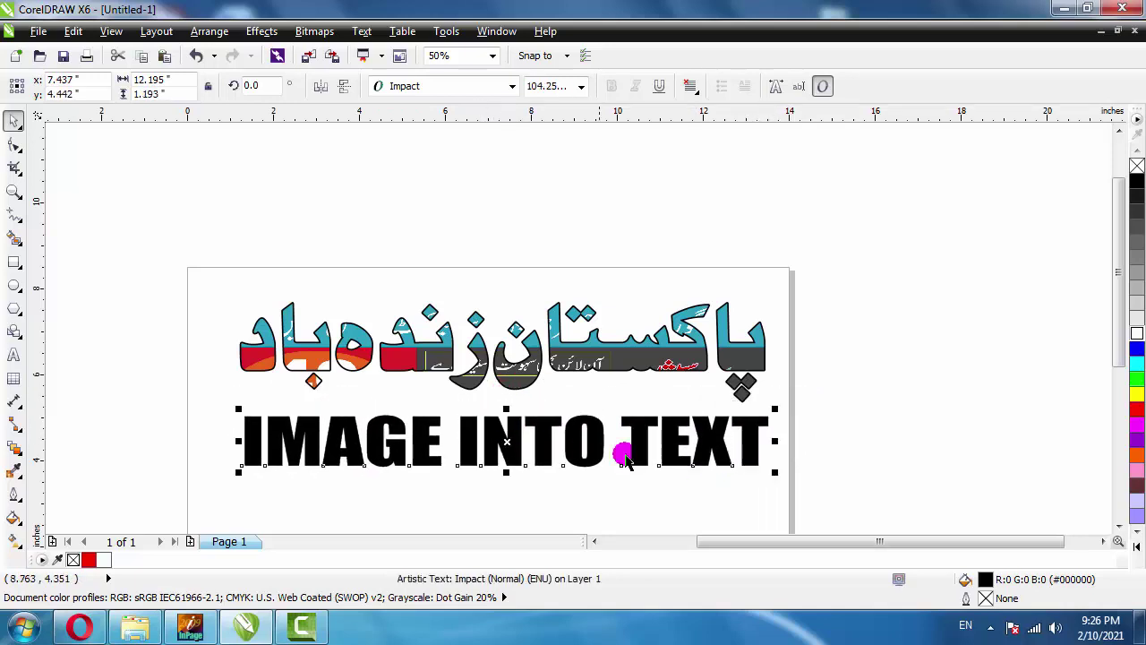
pyautogui.moveTo(703, 439); pyautogui.dragTo(697, 437)
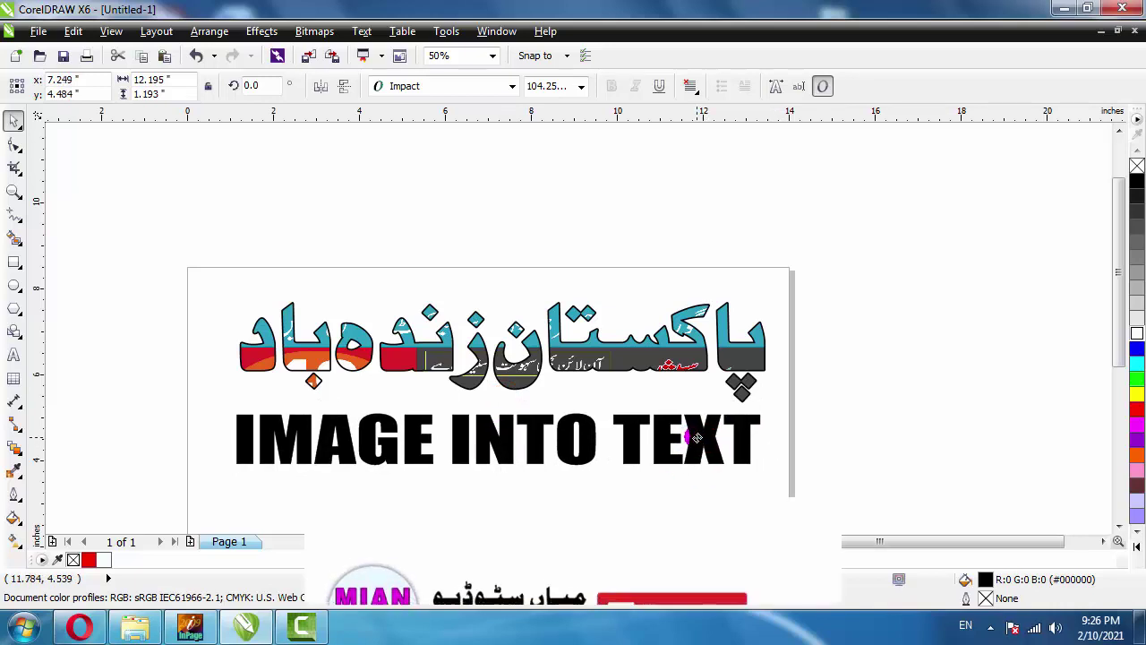
pyautogui.moveTo(772, 405); pyautogui.dragTo(780, 399)
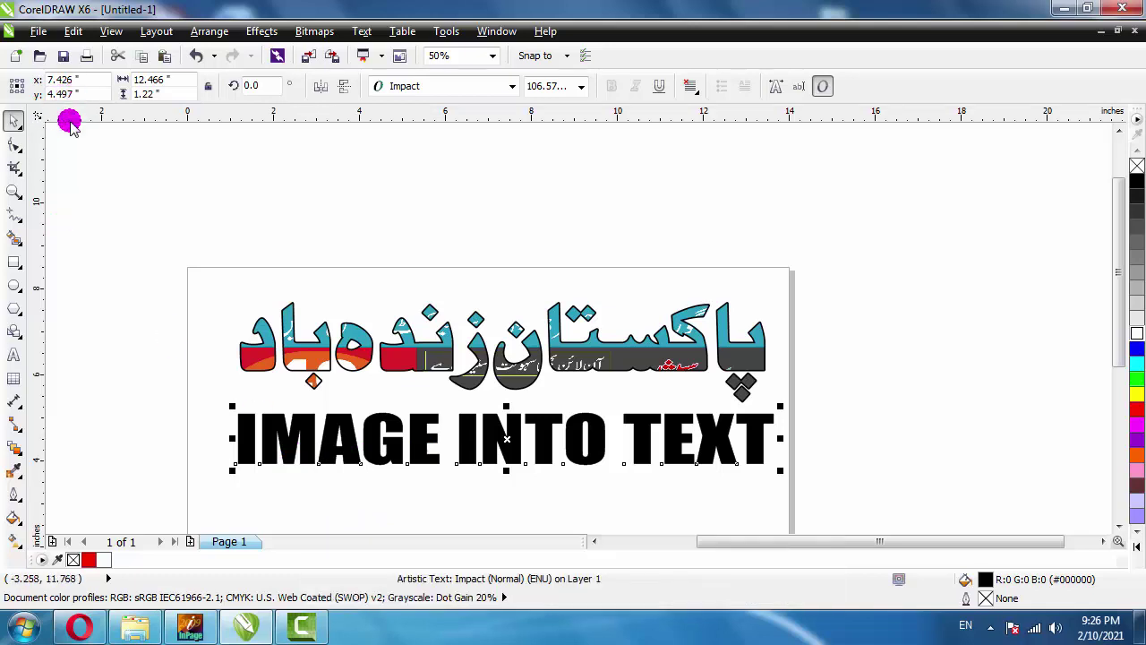
# Import "Driving Licence Driving Training Services.png" about 9.4 inches wide and move it over the first part of the English text
pyautogui.press('z')
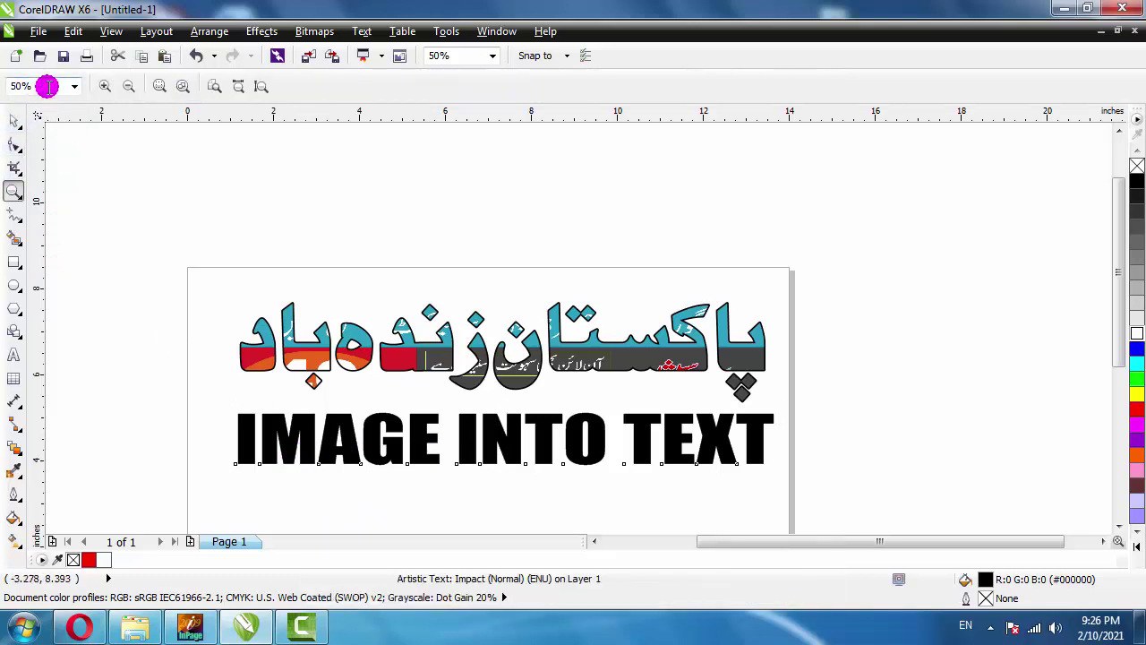
pyautogui.click(73, 86)
pyautogui.click(52, 152)
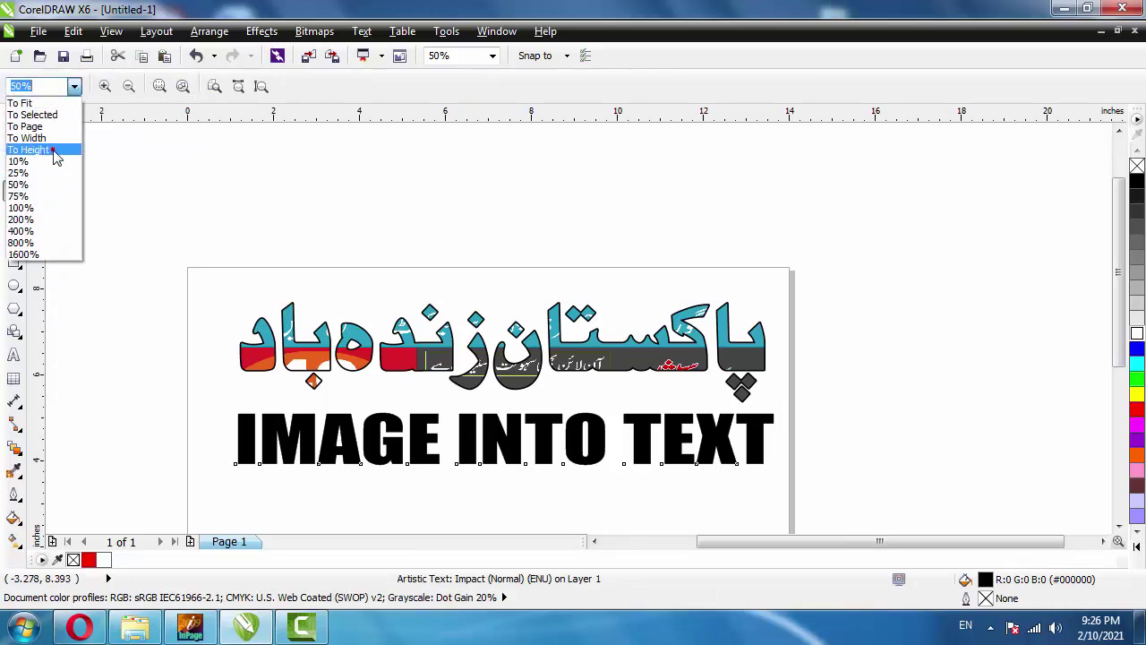
pyautogui.click(9, 118)
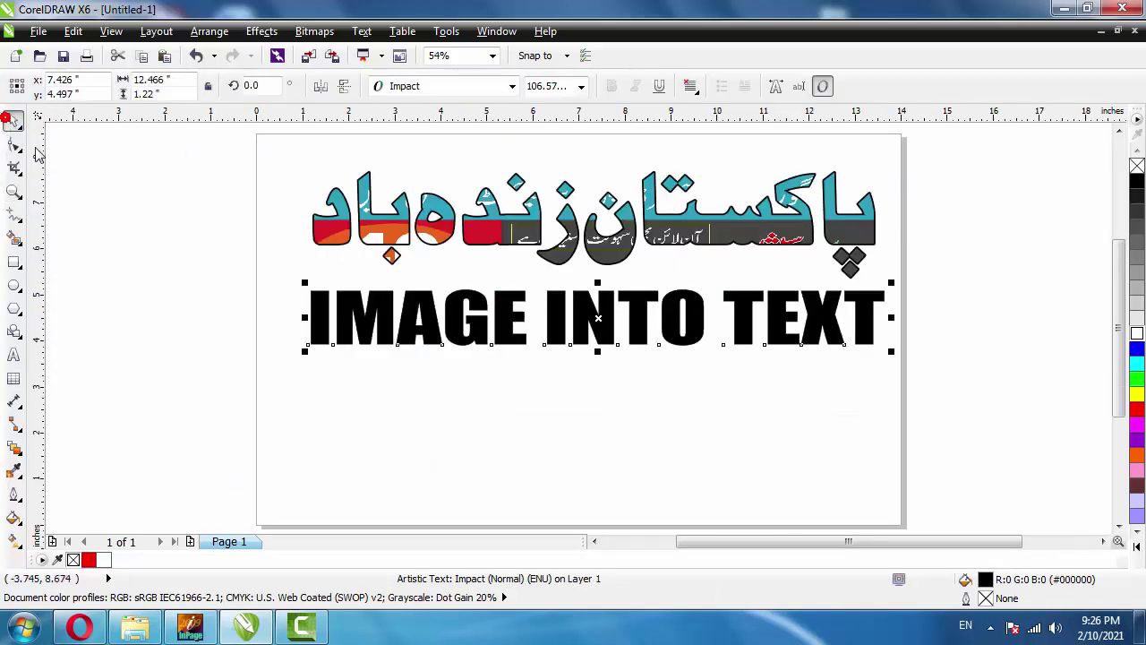
pyautogui.click(586, 407)
pyautogui.hotkey('ctrl', 'i')
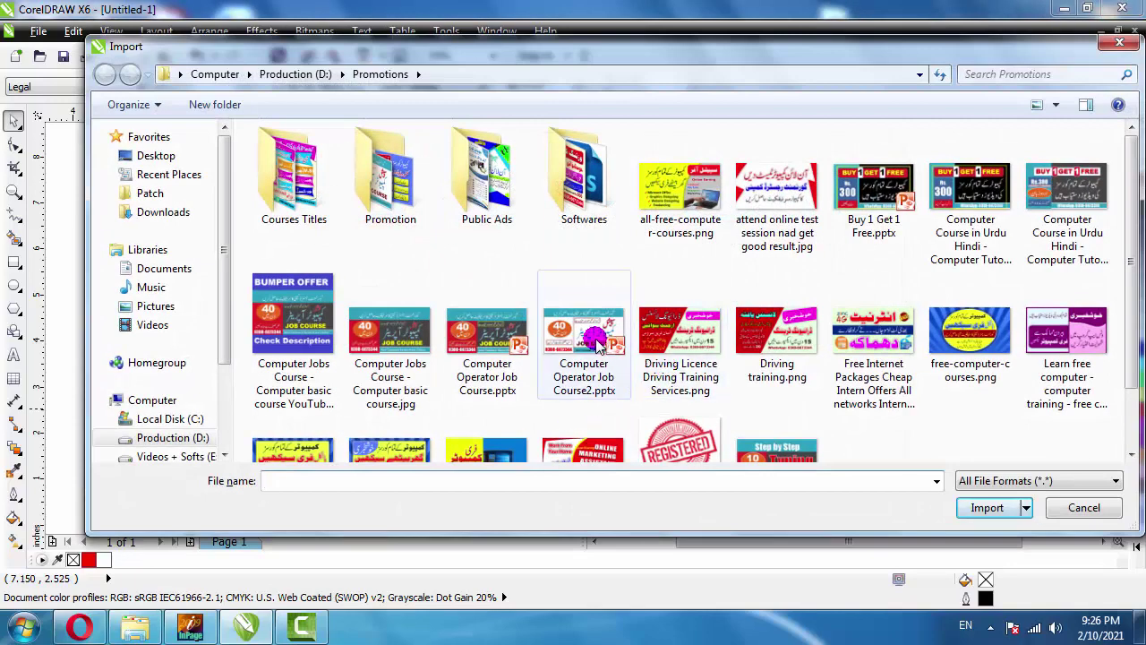
pyautogui.click(599, 345)
pyautogui.click(676, 333)
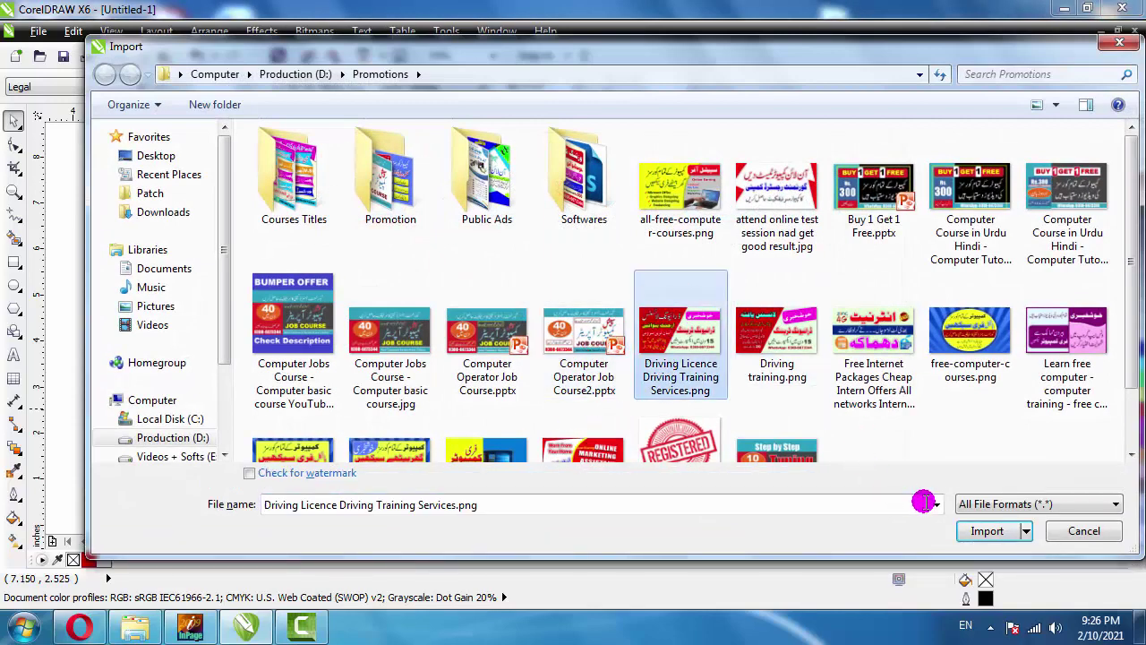
pyautogui.click(985, 530)
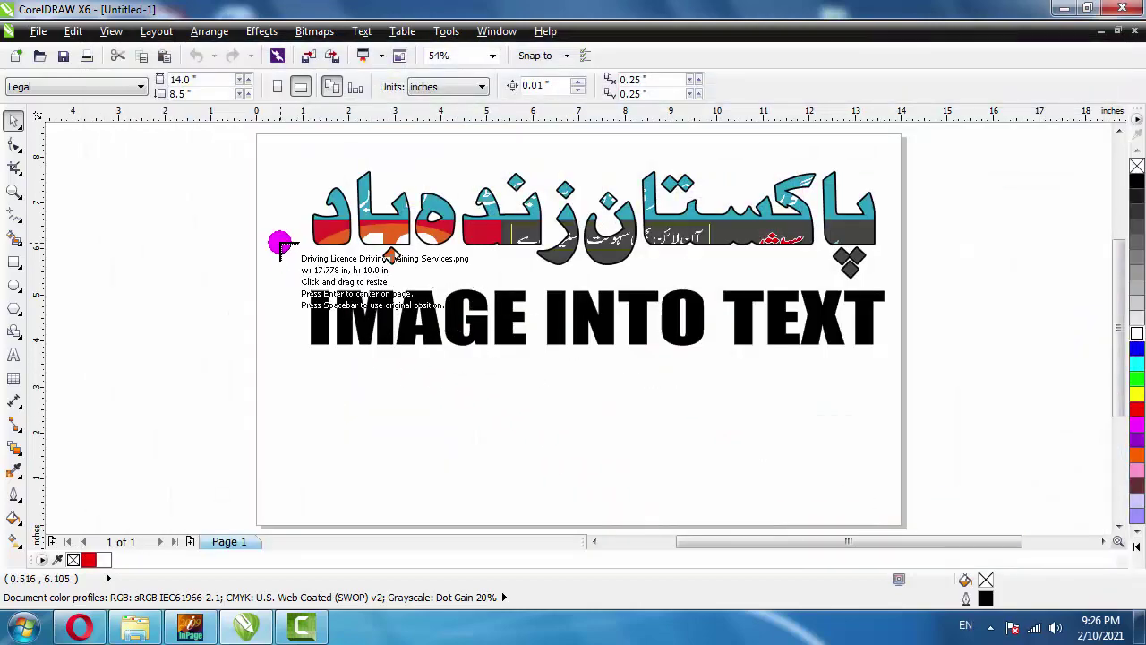
pyautogui.moveTo(281, 243); pyautogui.dragTo(985, 483)
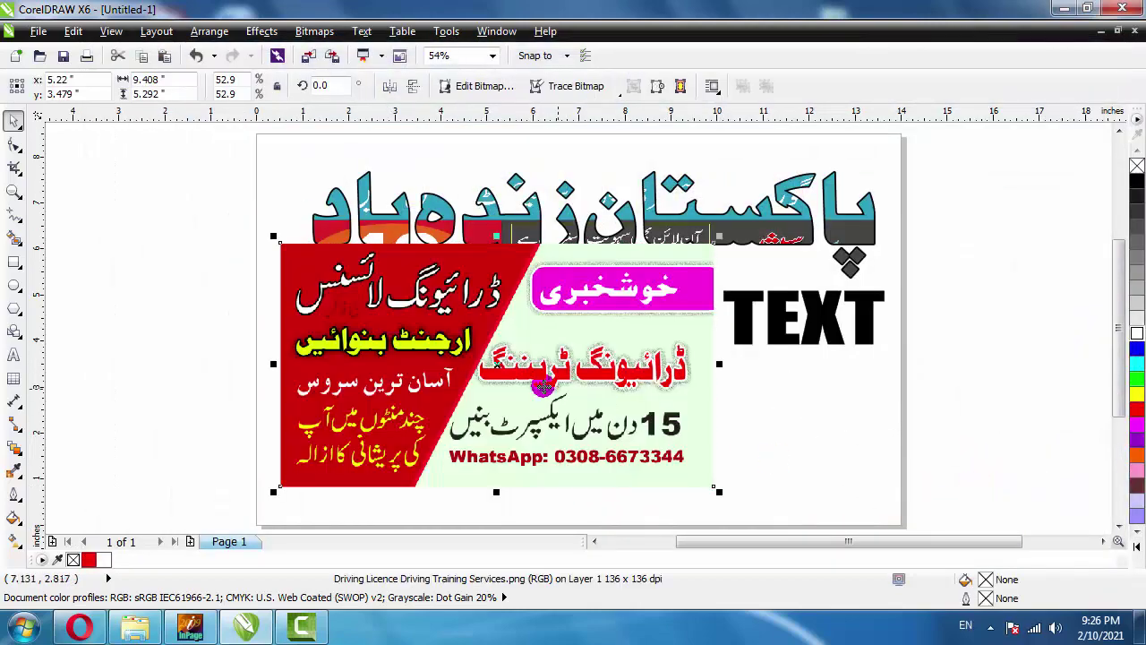
pyautogui.moveTo(528, 333); pyautogui.dragTo(498, 349)
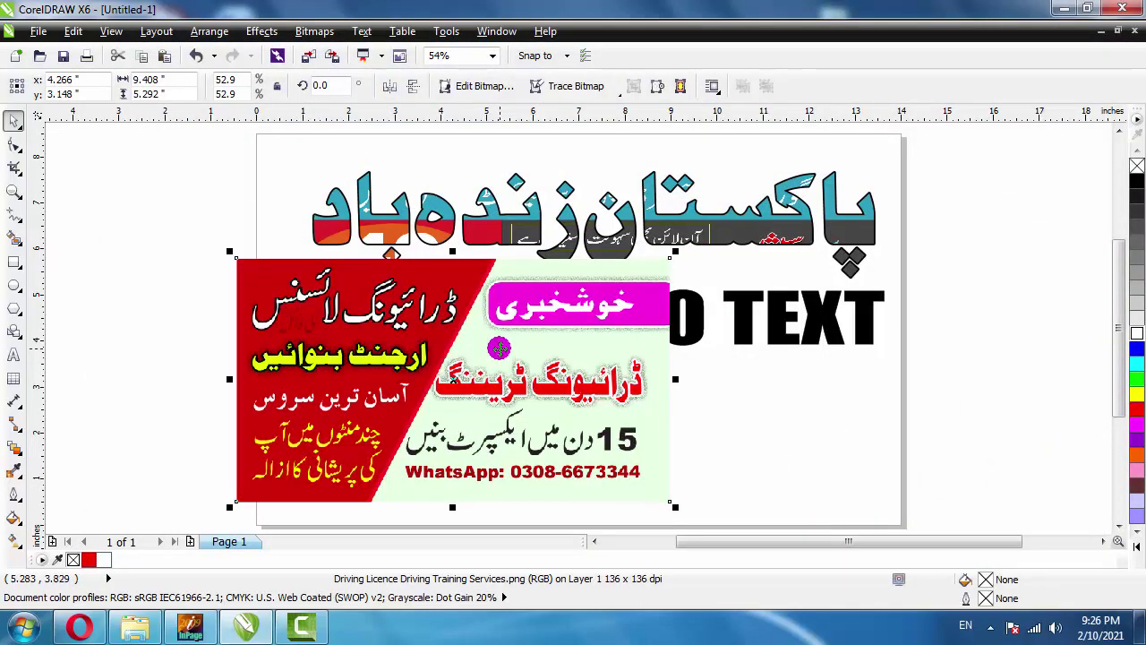
# PowerClip the imported driving picture inside the "IMAGE INTO TEXT" lettering
pyautogui.click(271, 32)
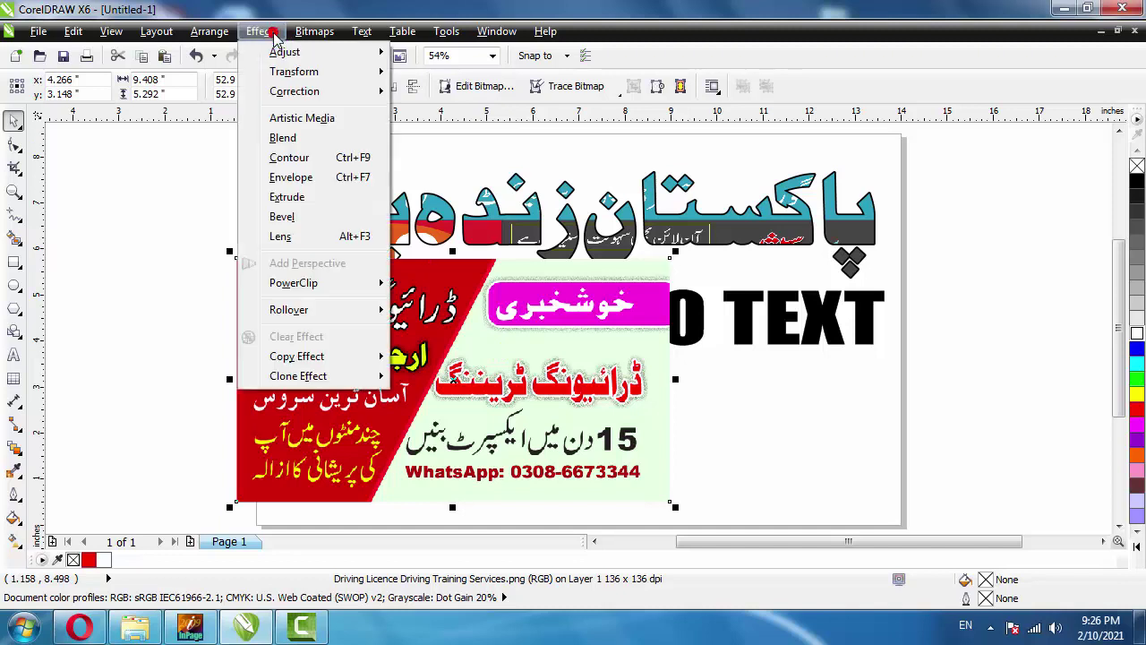
pyautogui.moveTo(301, 285)
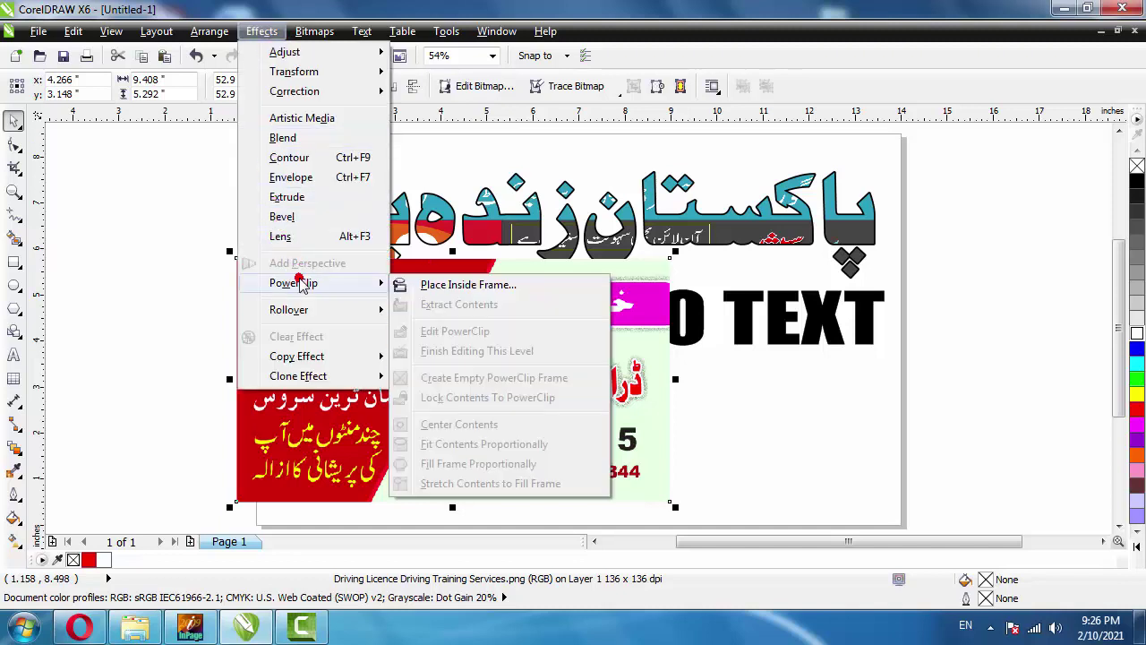
pyautogui.click(458, 287)
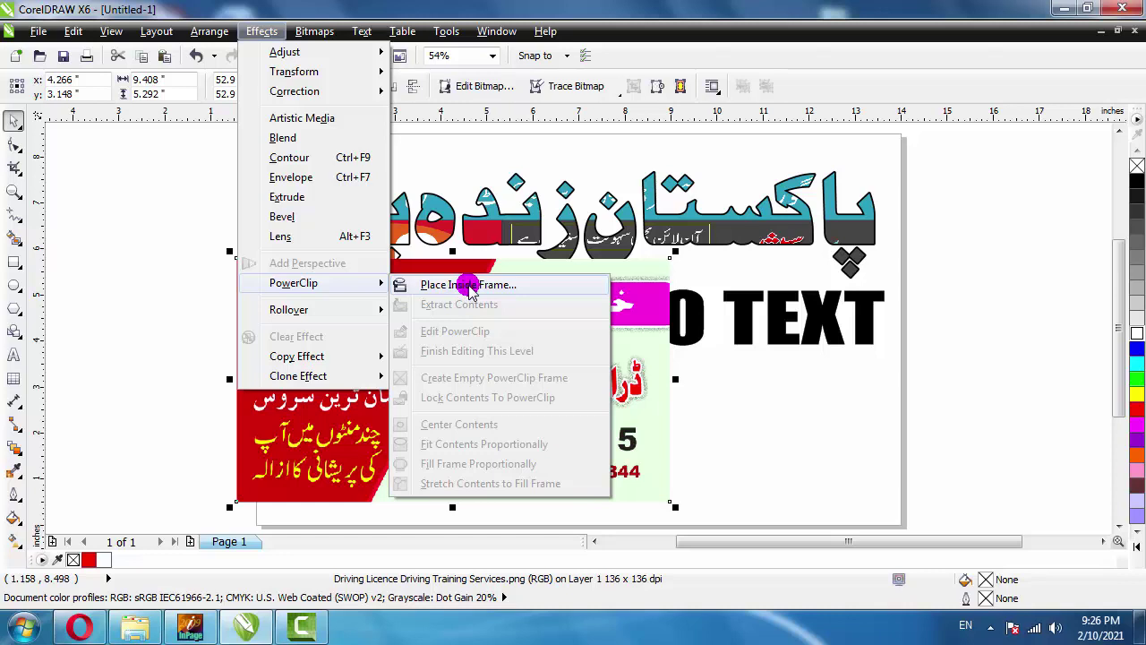
pyautogui.click(469, 286)
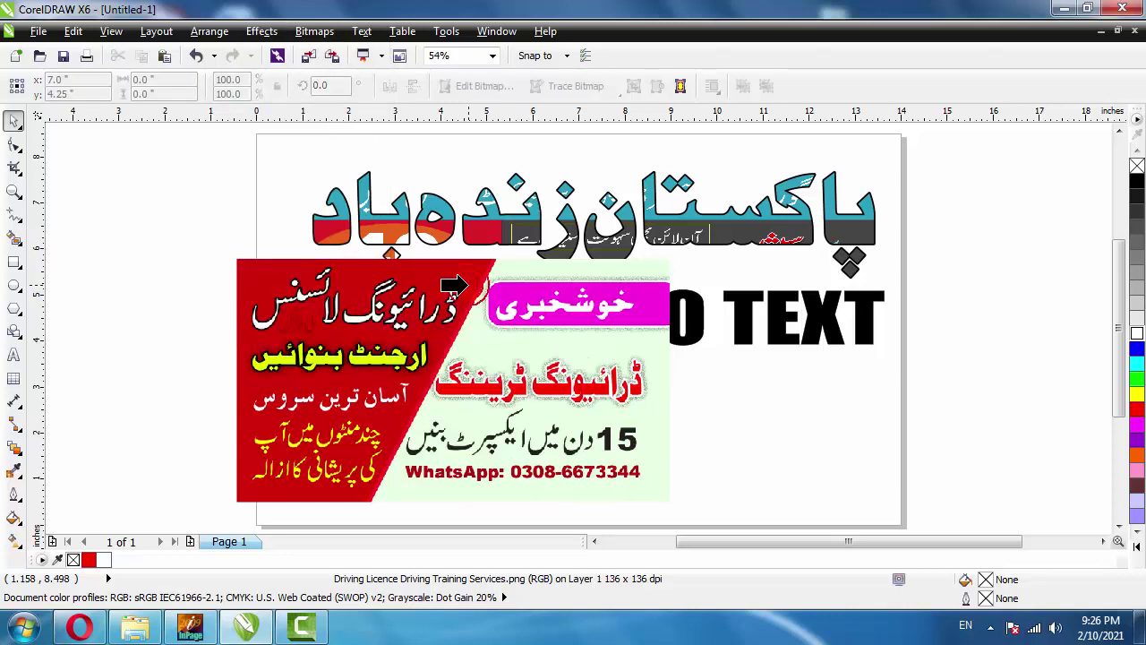
pyautogui.click(732, 295)
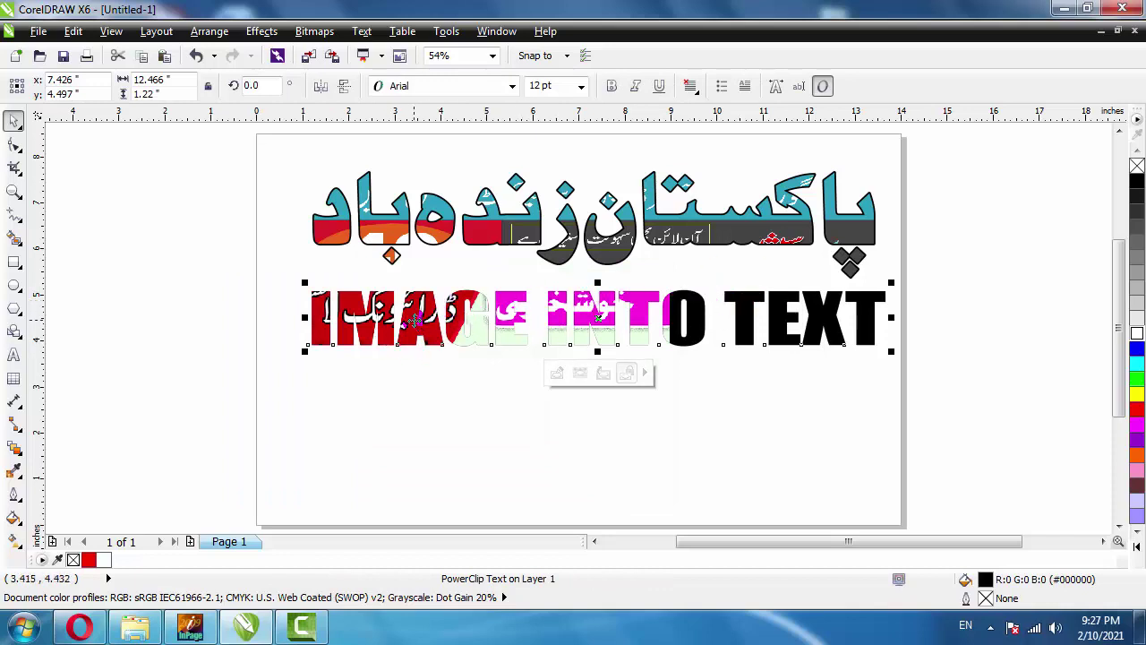
# Edit the English text's PowerClip, stretch the picture to about 14.5 inches wide, move it to cover all the letters, and finish editing
pyautogui.rightClick(414, 319)
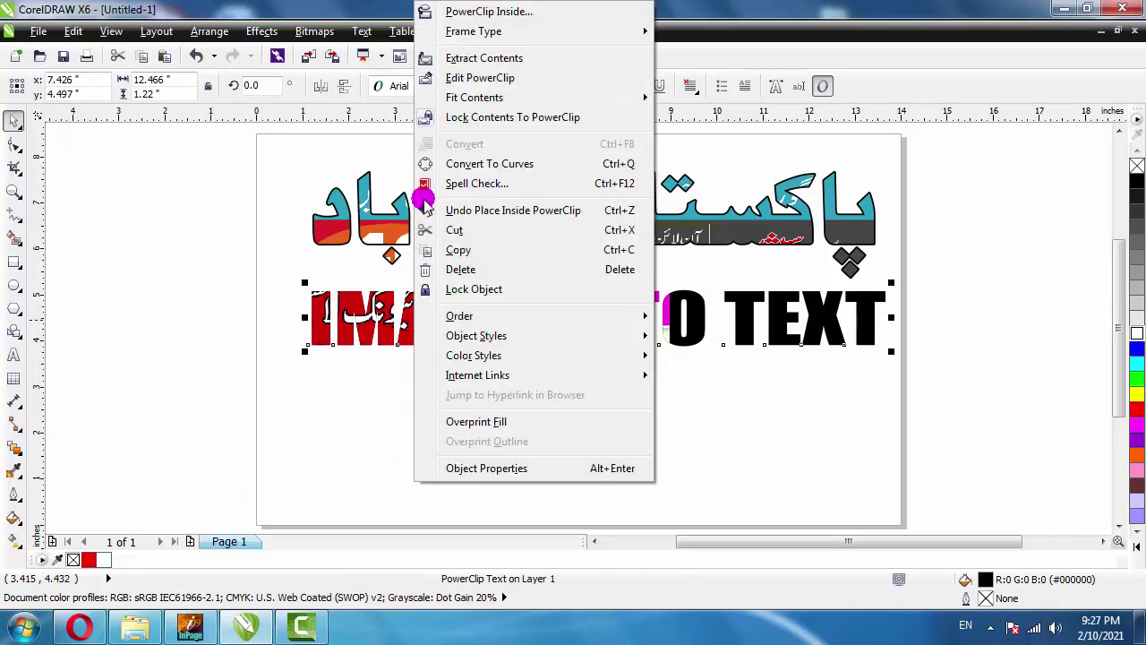
pyautogui.click(482, 78)
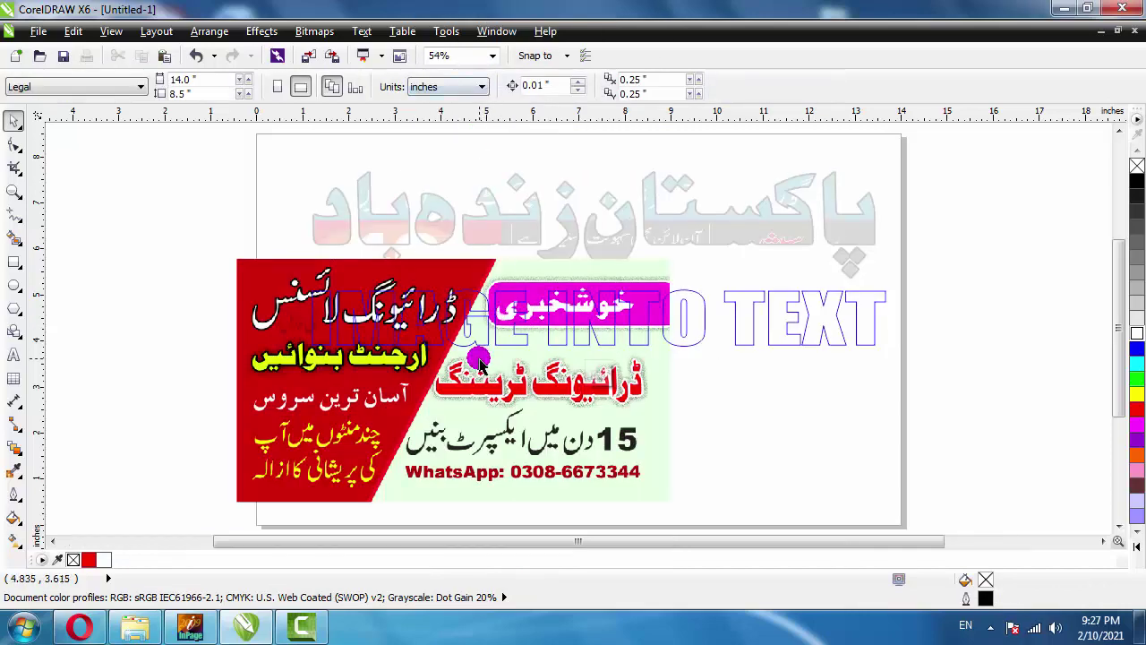
pyautogui.click(615, 407)
pyautogui.moveTo(675, 379); pyautogui.dragTo(910, 379)
pyautogui.moveTo(724, 430)
pyautogui.mouseDown()
pyautogui.moveTo(730, 414)
pyautogui.moveTo(735, 432)
pyautogui.mouseUp()
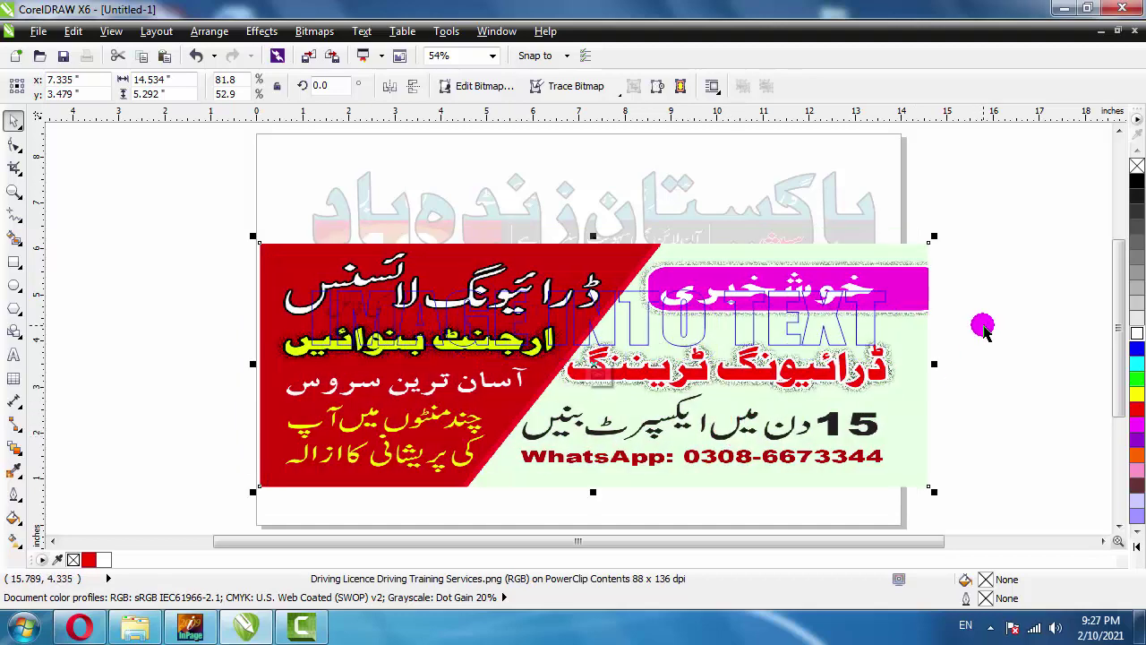
pyautogui.rightClick(816, 285)
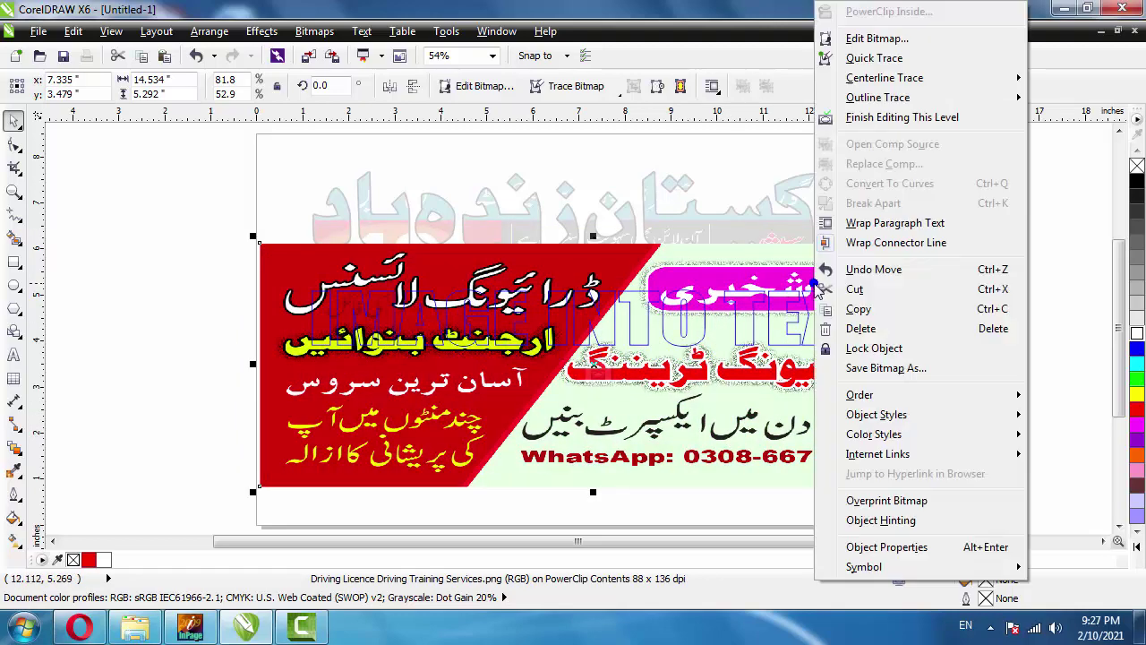
pyautogui.click(870, 120)
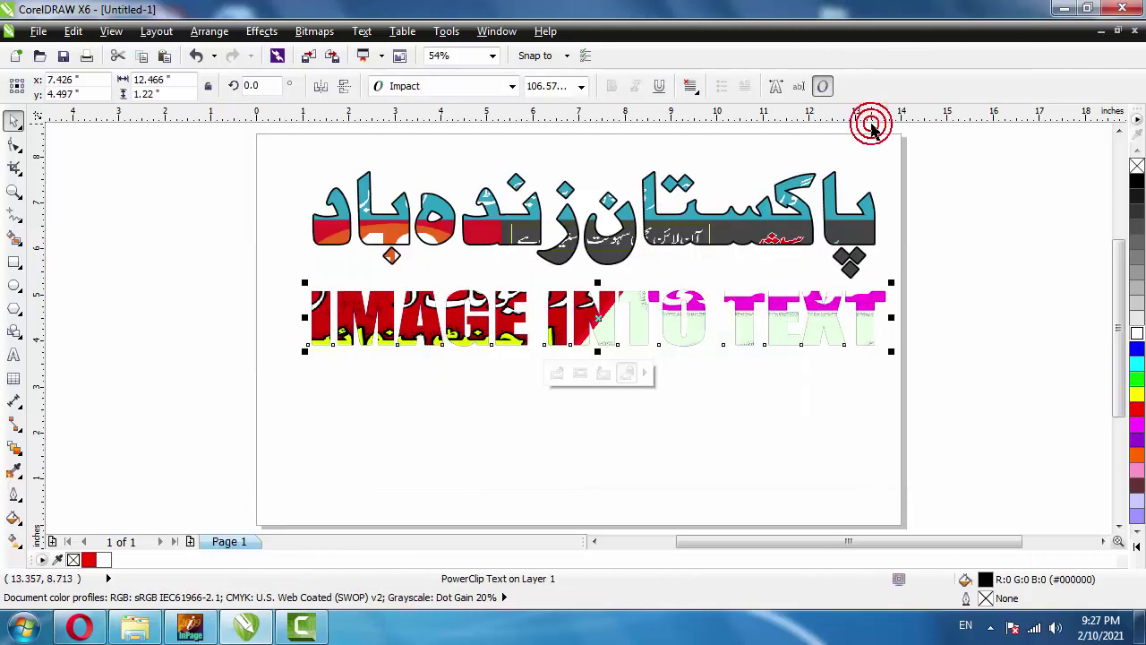
# Undo the English text's last move and give it a 10 pt black outline with round corners, behind the fill and scaling with the image
pyautogui.hotkey('ctrl', 'z')
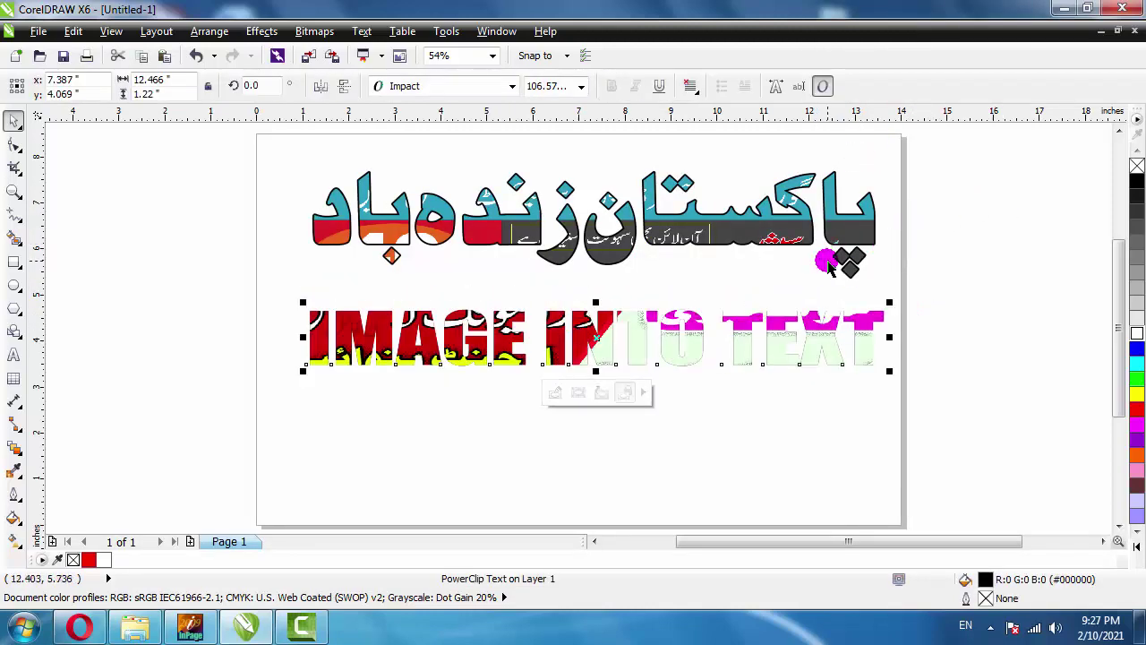
pyautogui.press('F12')
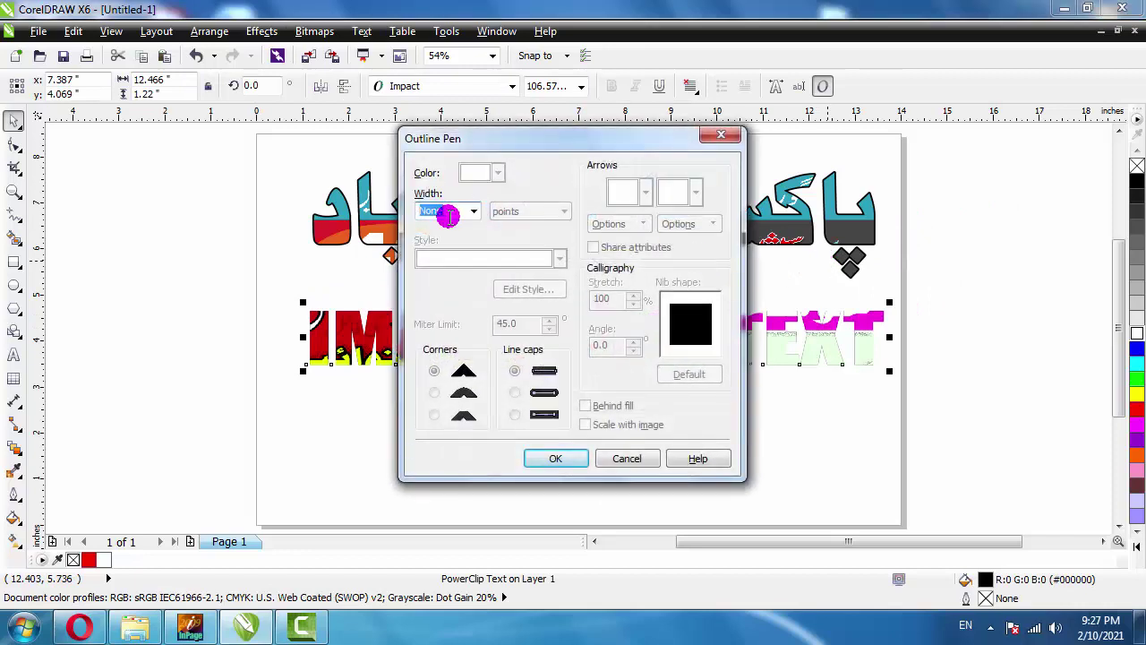
pyautogui.write('10')
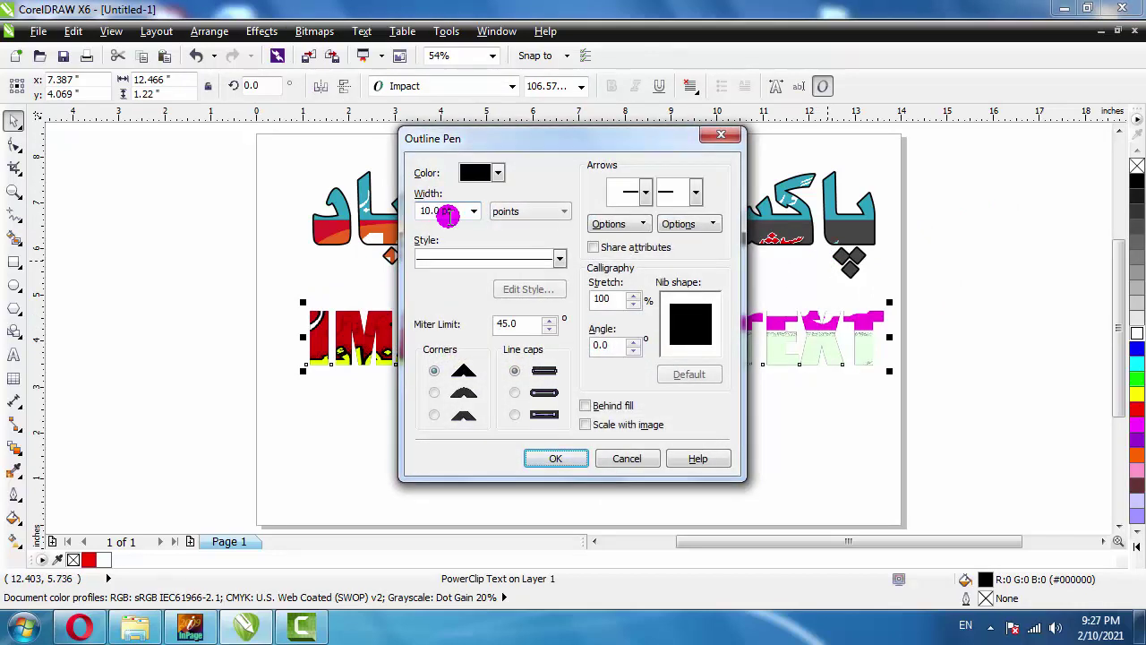
pyautogui.click(433, 394)
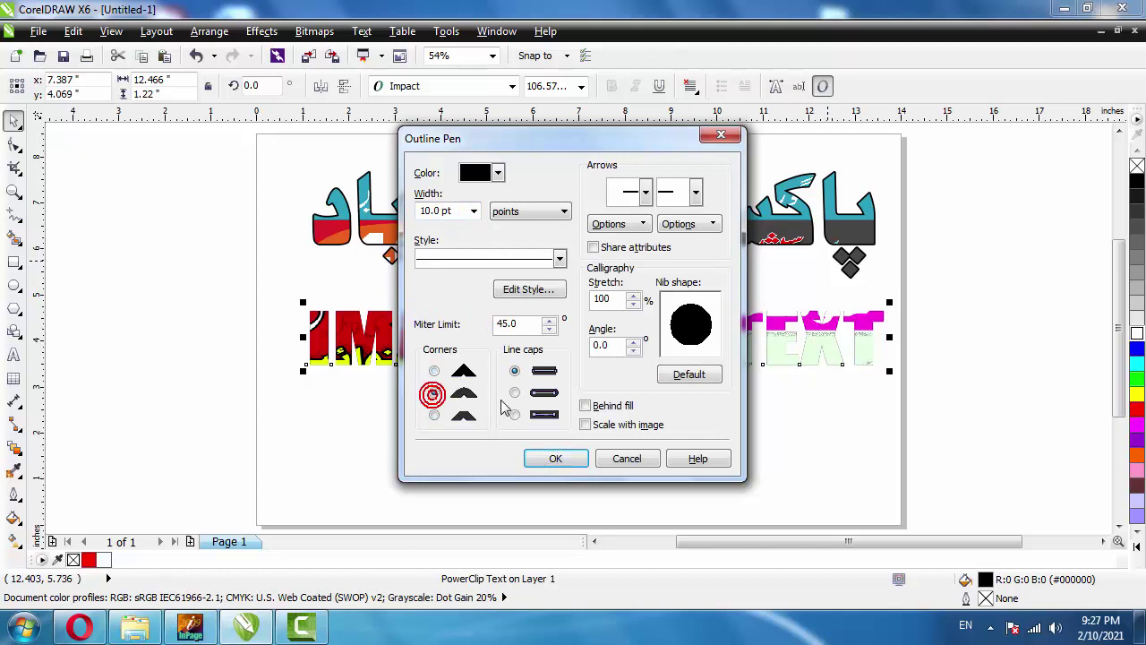
pyautogui.click(585, 405)
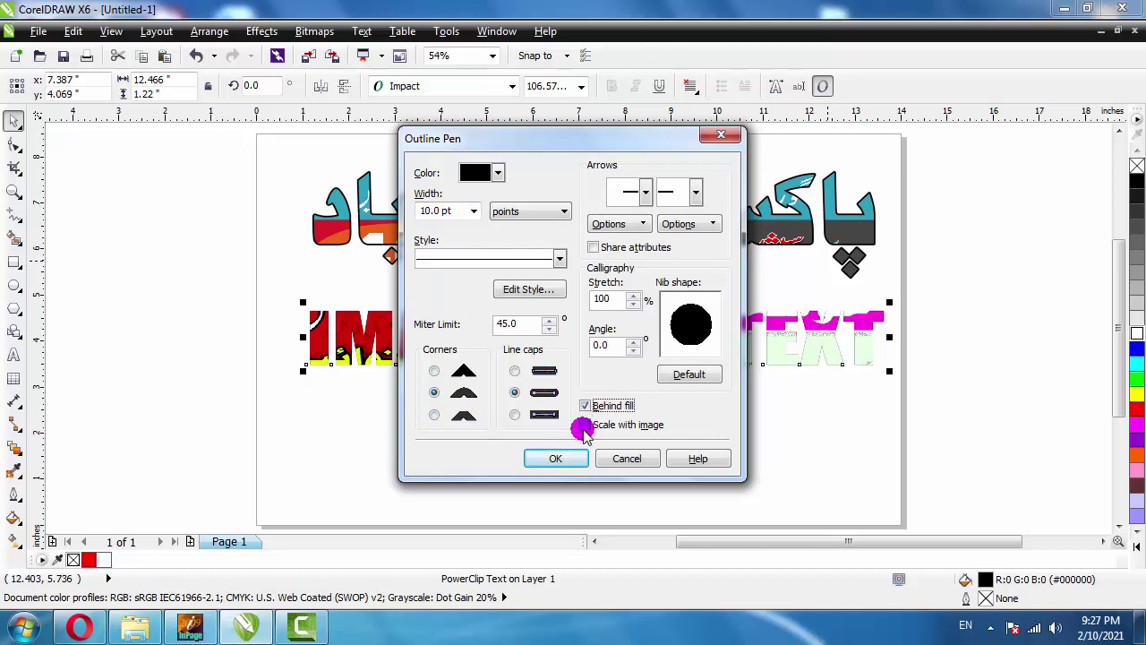
pyautogui.click(585, 425)
pyautogui.click(563, 459)
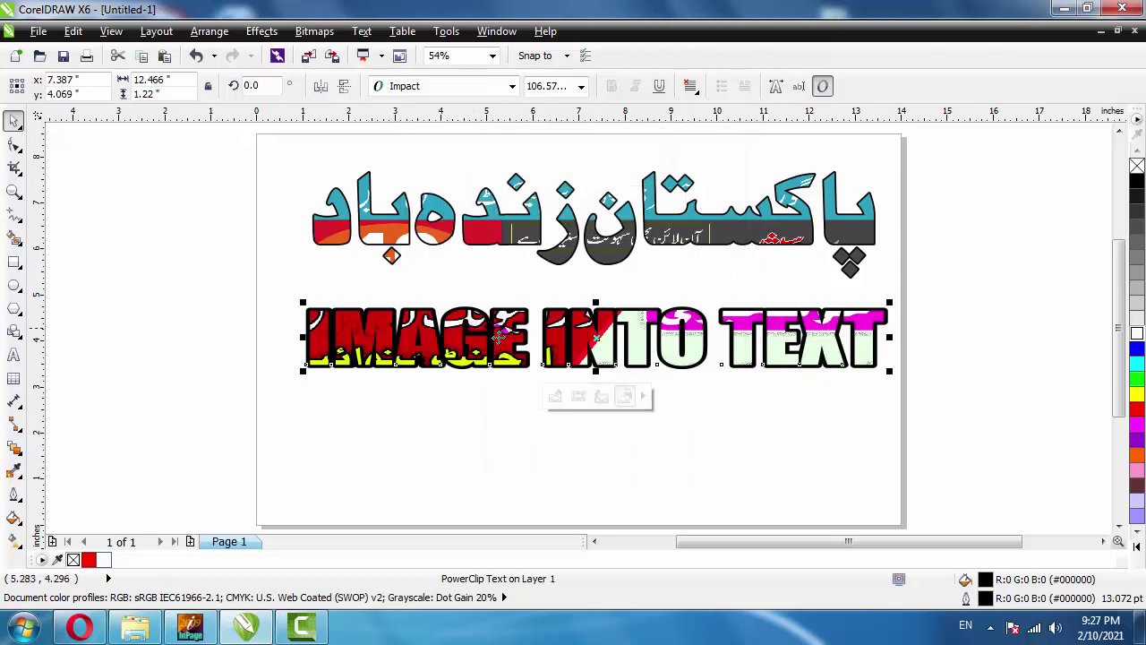
pyautogui.click(755, 440)
# Edit the English text's PowerClip, nudge the picture upward so its lower lettering fills the letters, and finish editing
pyautogui.scroll(2, 722, 391)
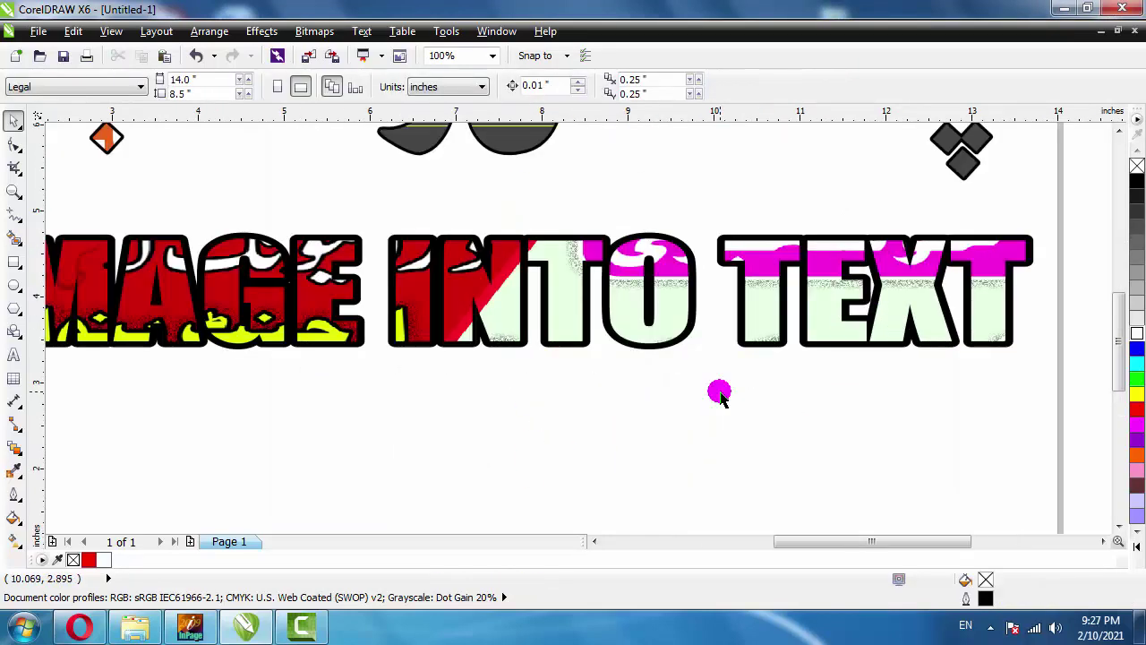
pyautogui.click(491, 290)
pyautogui.rightClick(491, 291)
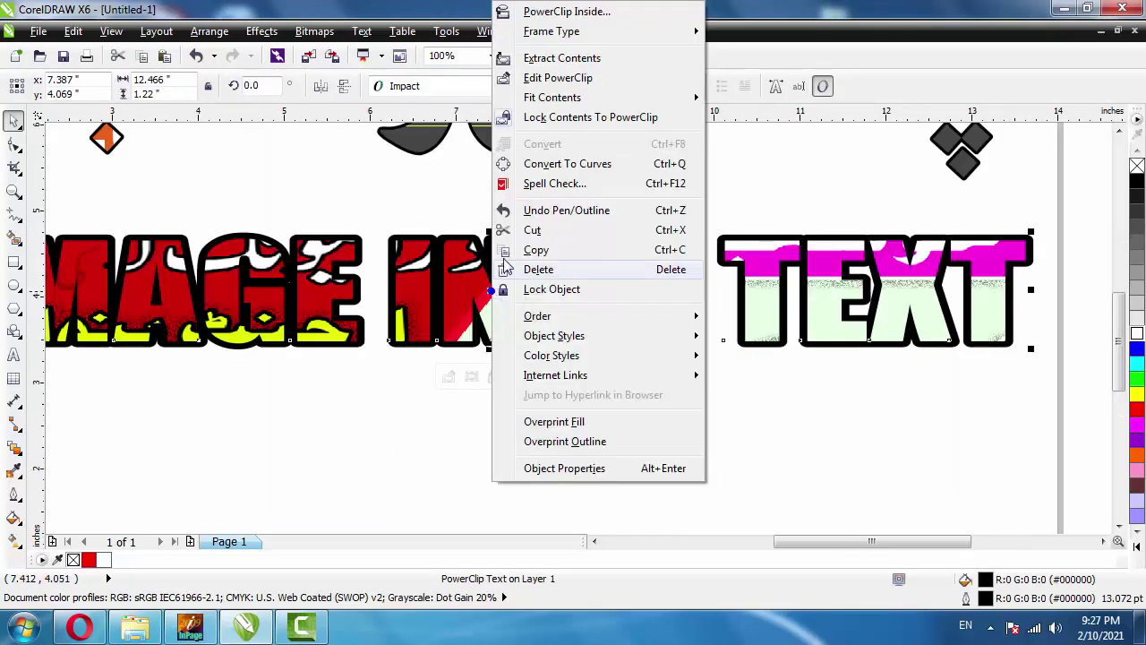
pyautogui.click(547, 58)
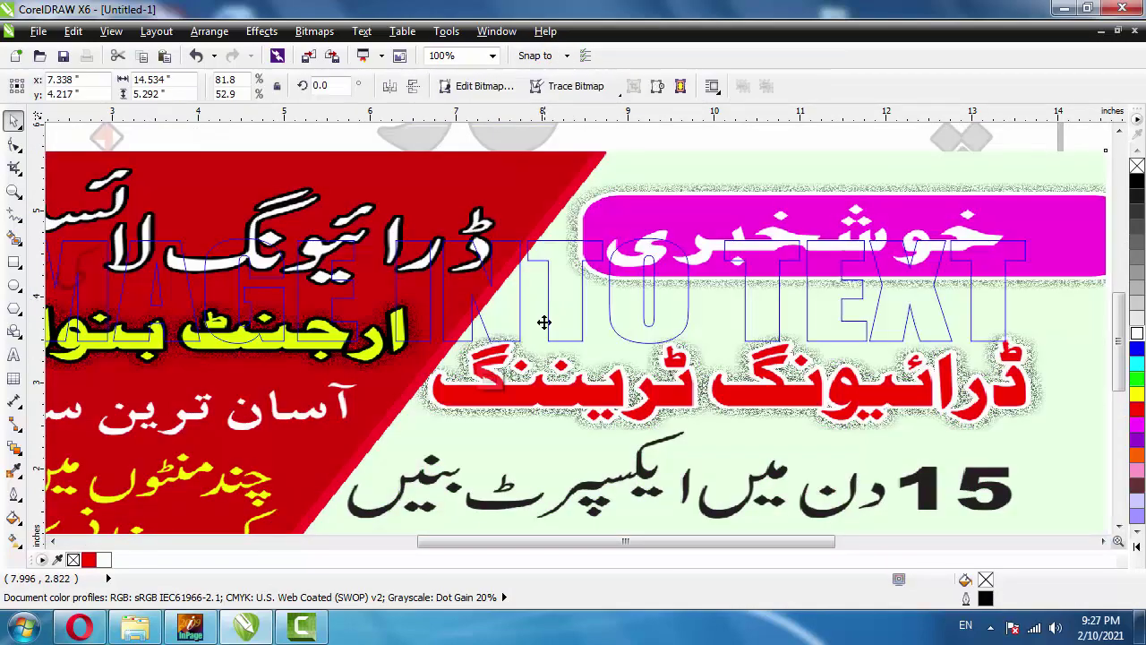
pyautogui.press('Up')
pyautogui.press('Up')
pyautogui.press('Up')
pyautogui.press('Up')
pyautogui.press('Up')
pyautogui.press('Up')
pyautogui.press('Up')
pyautogui.press('Up')
pyautogui.press('Up')
pyautogui.press('Up')
pyautogui.press('Up')
pyautogui.press('Up')
pyautogui.press('Up')
pyautogui.press('Up')
pyautogui.press('Up')
pyautogui.press('Up')
pyautogui.press('Up')
pyautogui.press('Up')
pyautogui.click(567, 472)
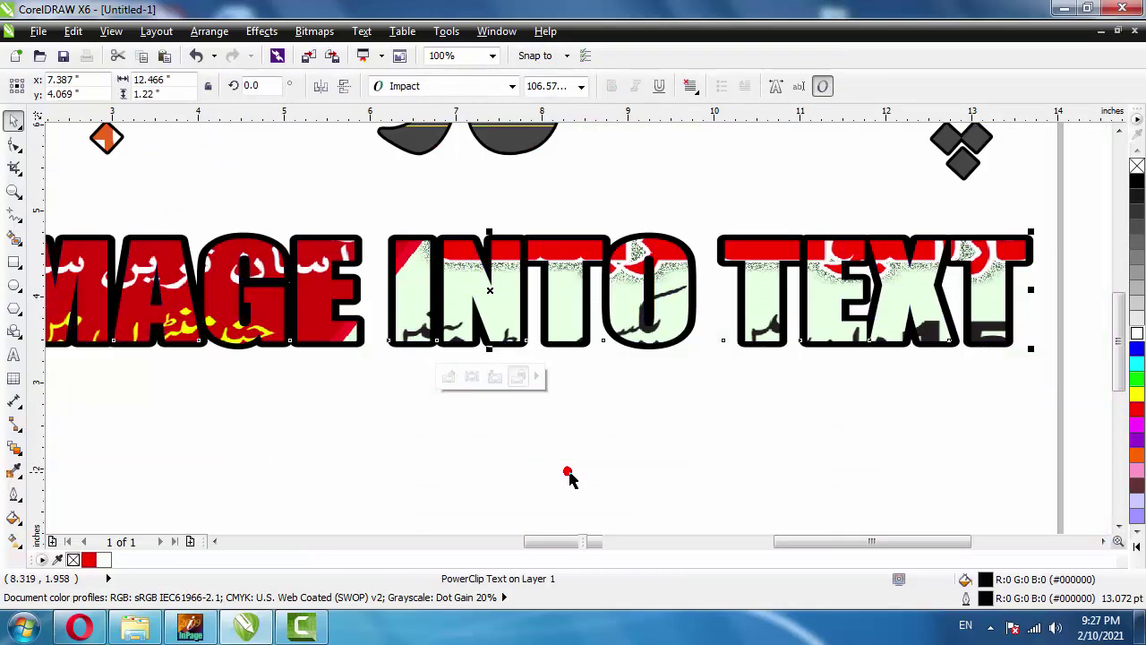
pyautogui.click(658, 431)
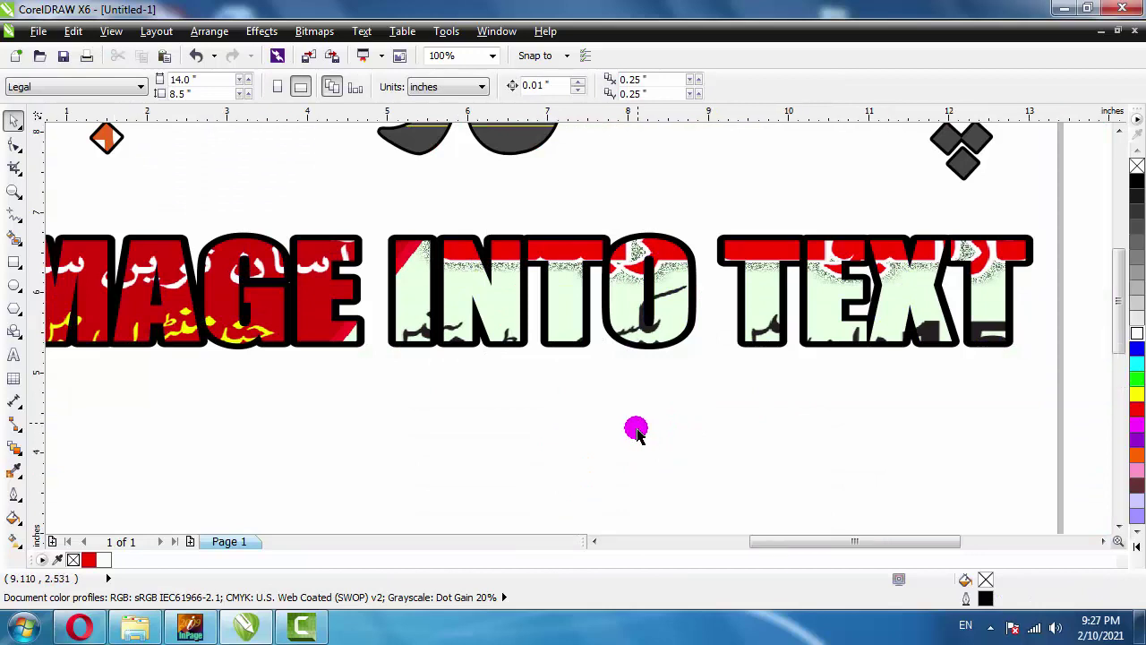
pyautogui.press('F4')
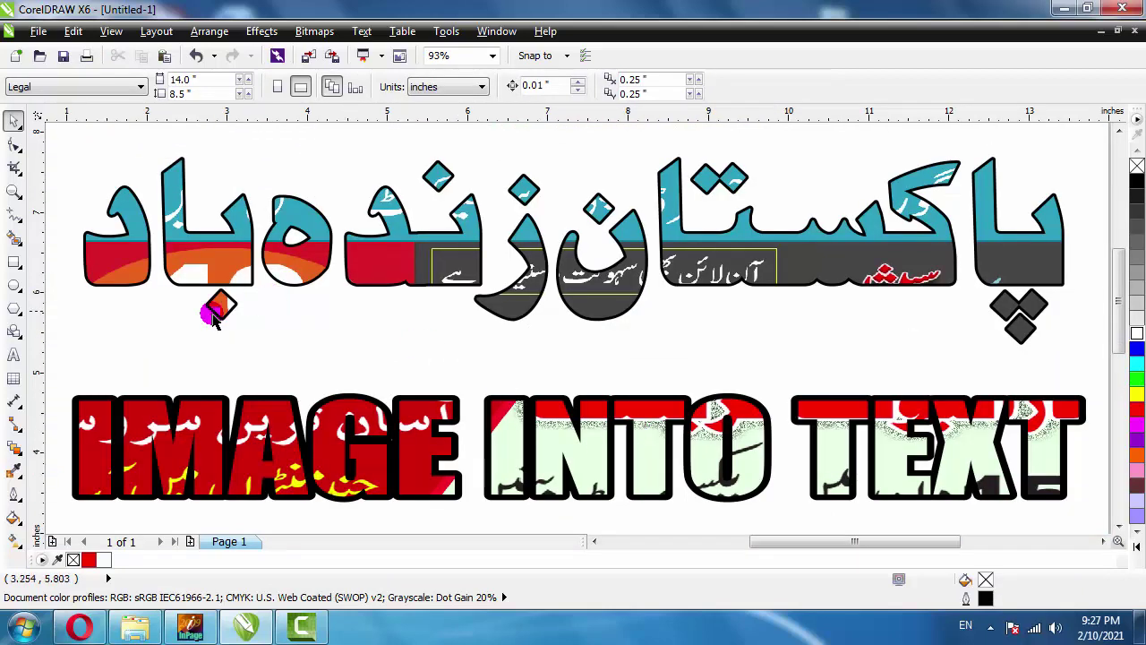